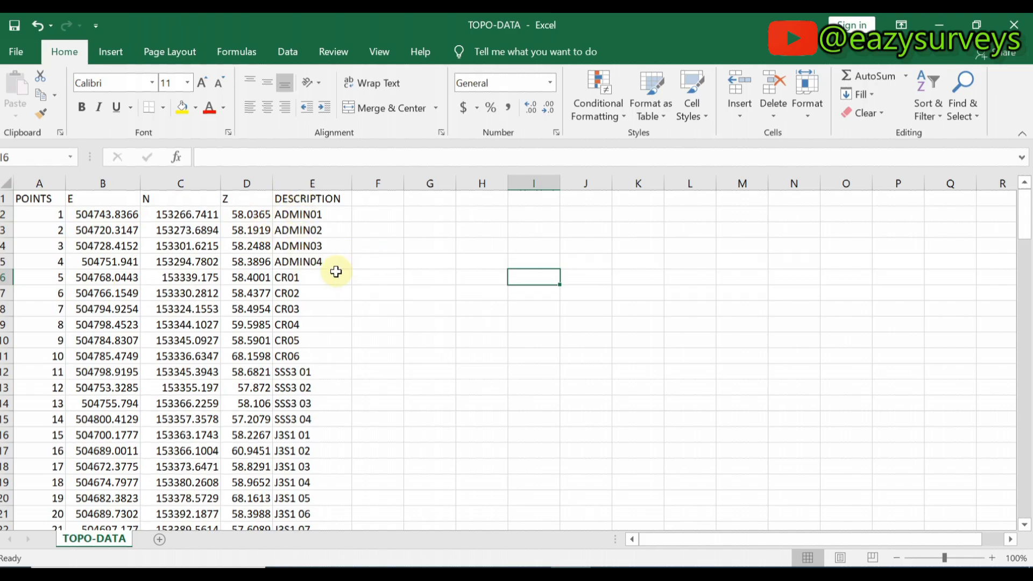
# Delete the header row with the POINTS, E, N, Z and DESCRIPTION titles from the TOPO-DATA sheet.
pyautogui.scroll(-1, 258, 291)
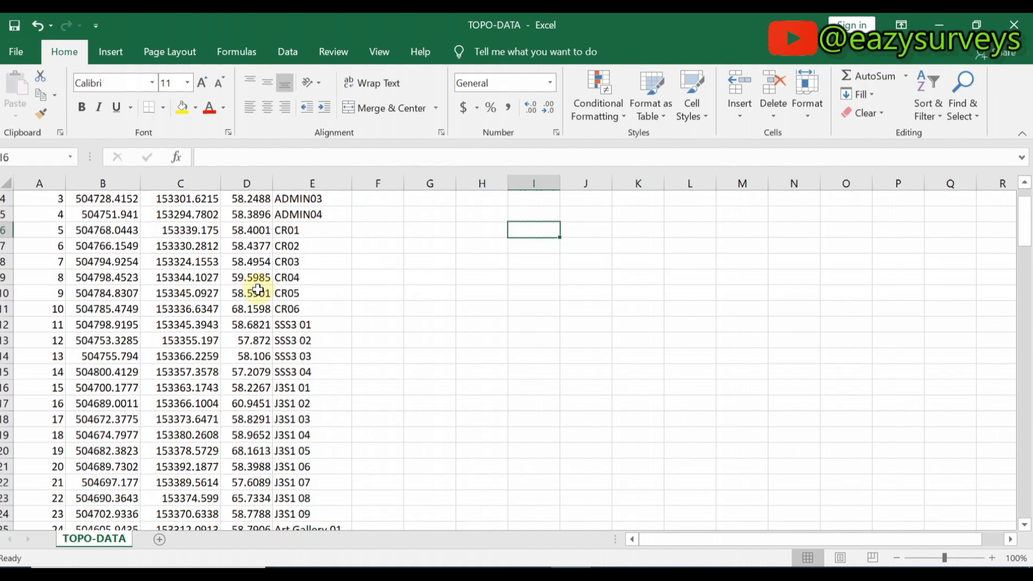
pyautogui.scroll(1, 258, 290)
pyautogui.click(6, 200)
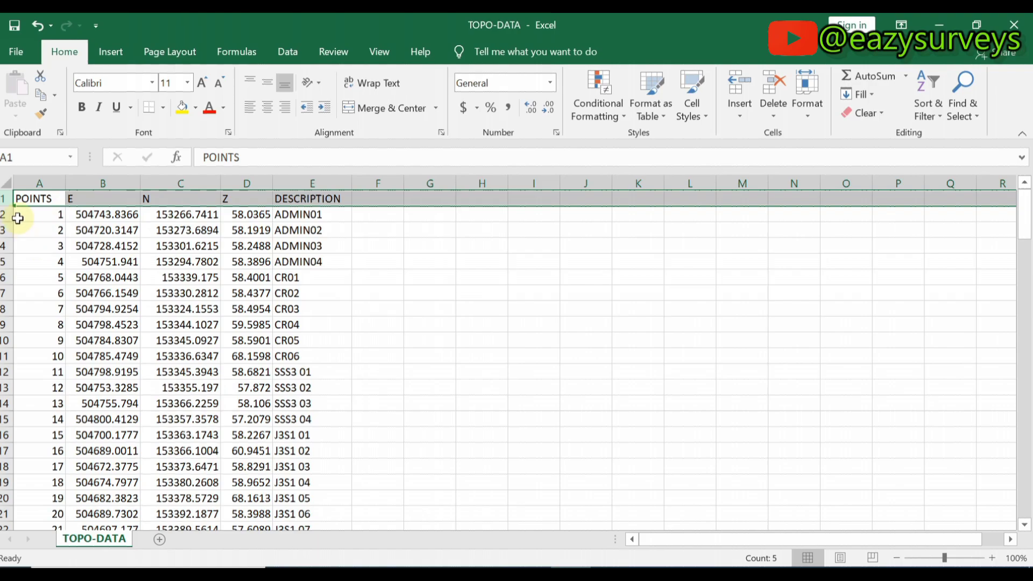
pyautogui.rightClick(4, 199)
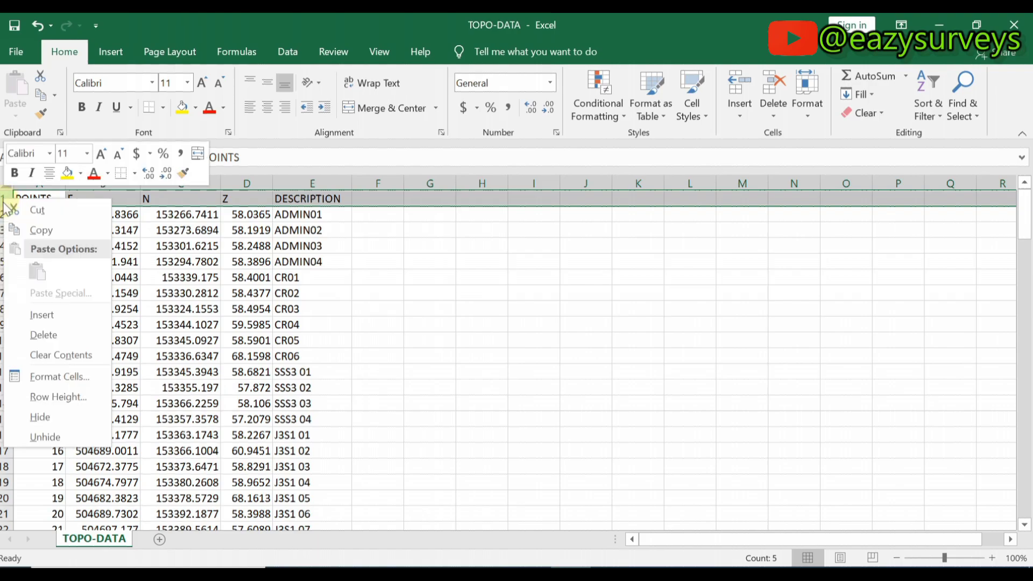
pyautogui.press('Escape')
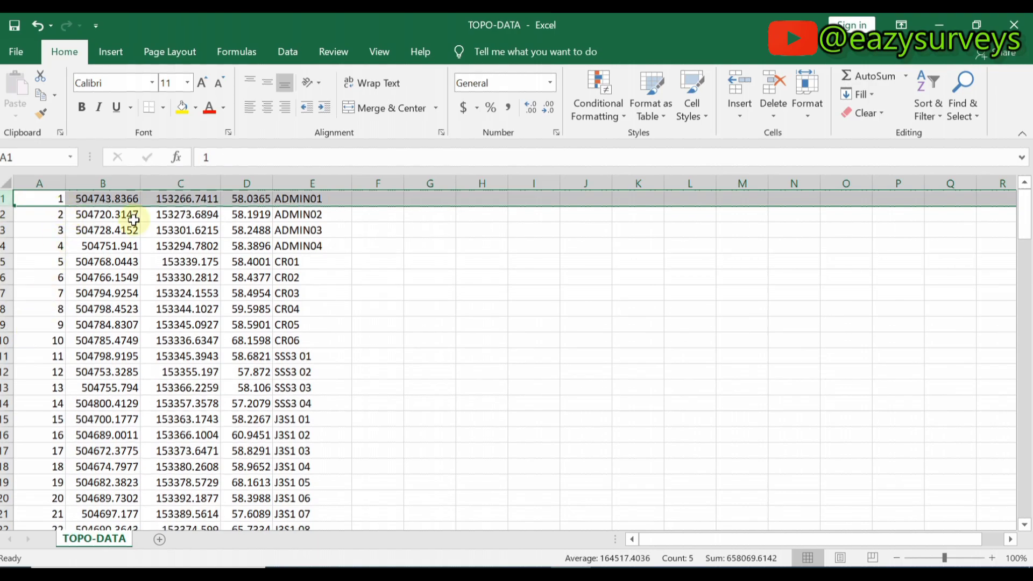
pyautogui.click(482, 261)
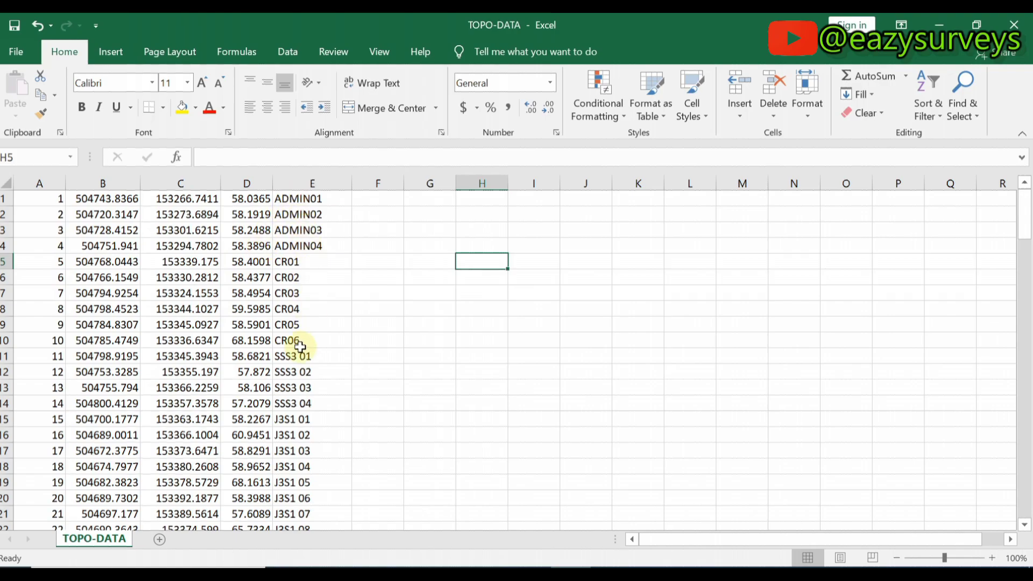
# Save the sheet as TOPO-DATA in CSV (Comma delimited) format in the YOUTUBE folder, replacing the existing file.
pyautogui.click(12, 51)
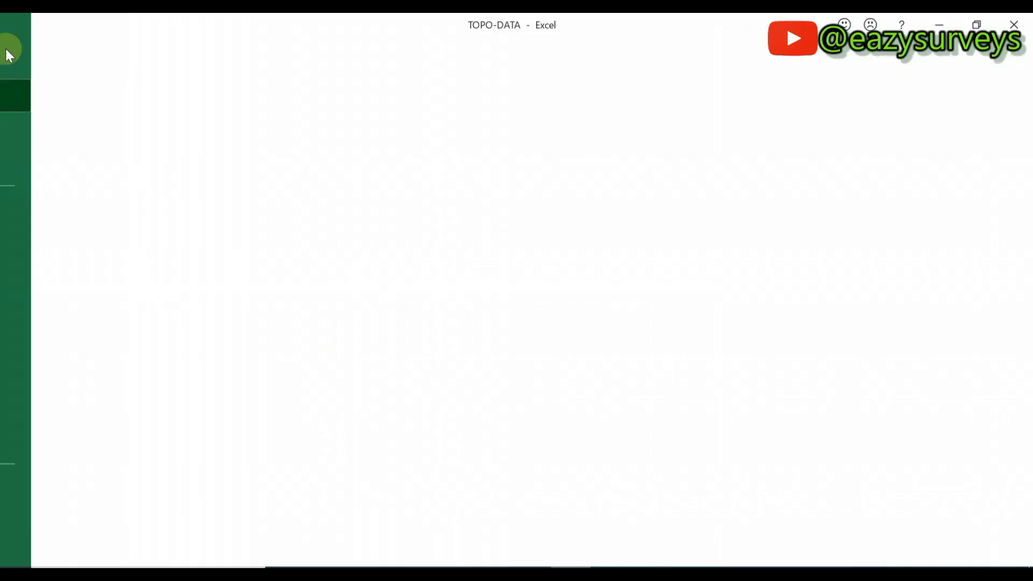
pyautogui.click(50, 264)
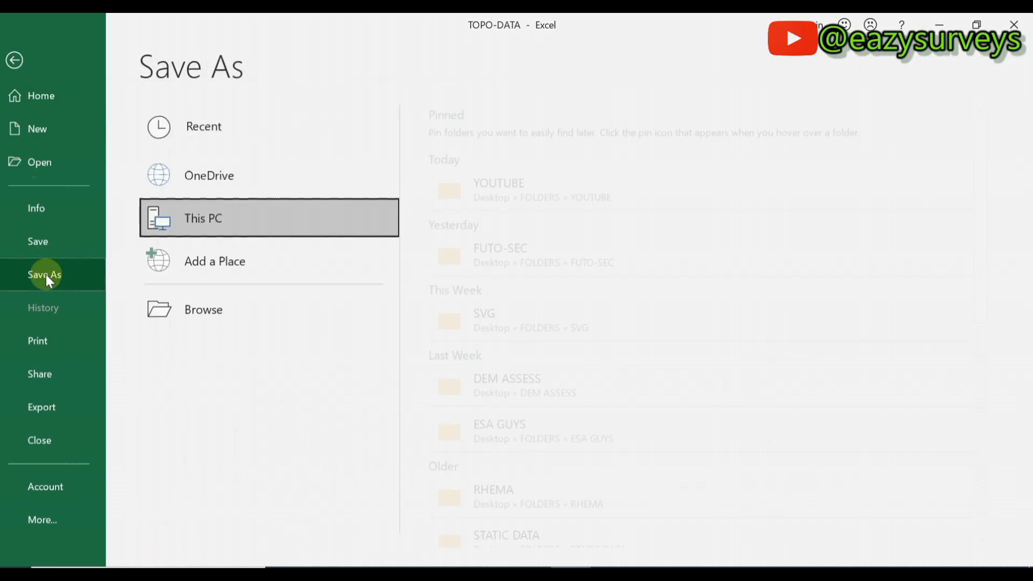
pyautogui.click(483, 188)
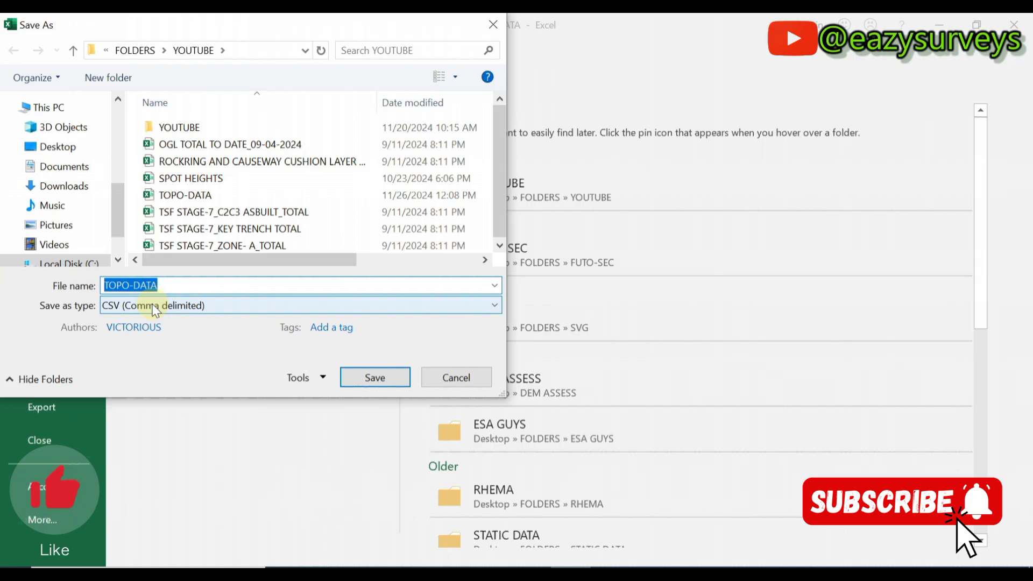
pyautogui.click(153, 307)
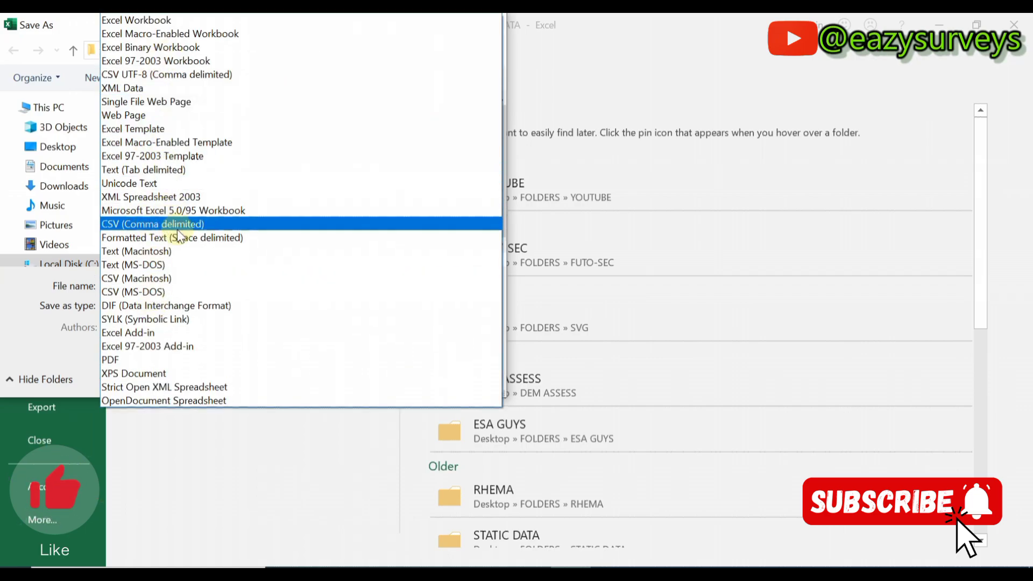
pyautogui.click(180, 224)
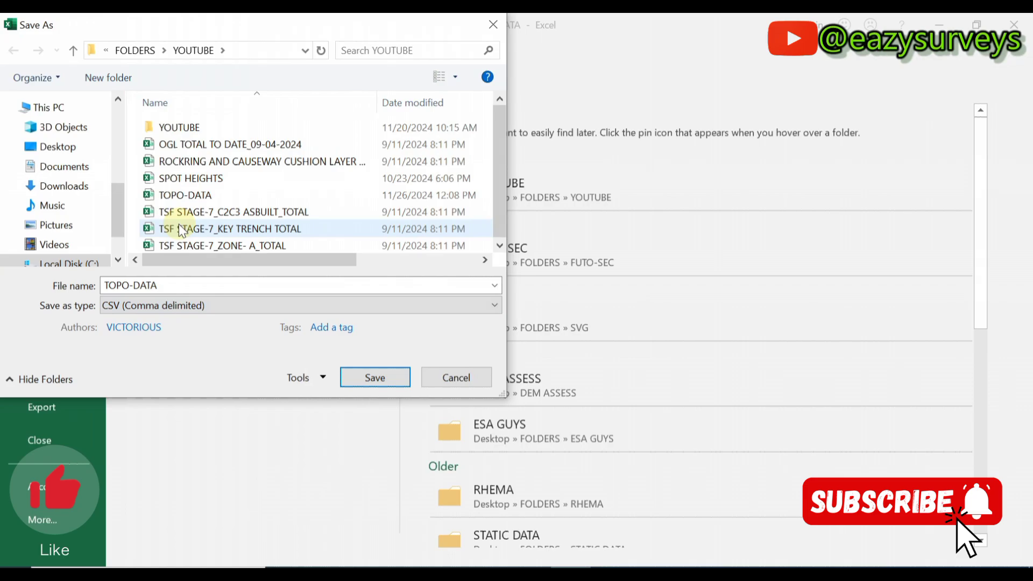
pyautogui.click(374, 377)
pyautogui.click(551, 300)
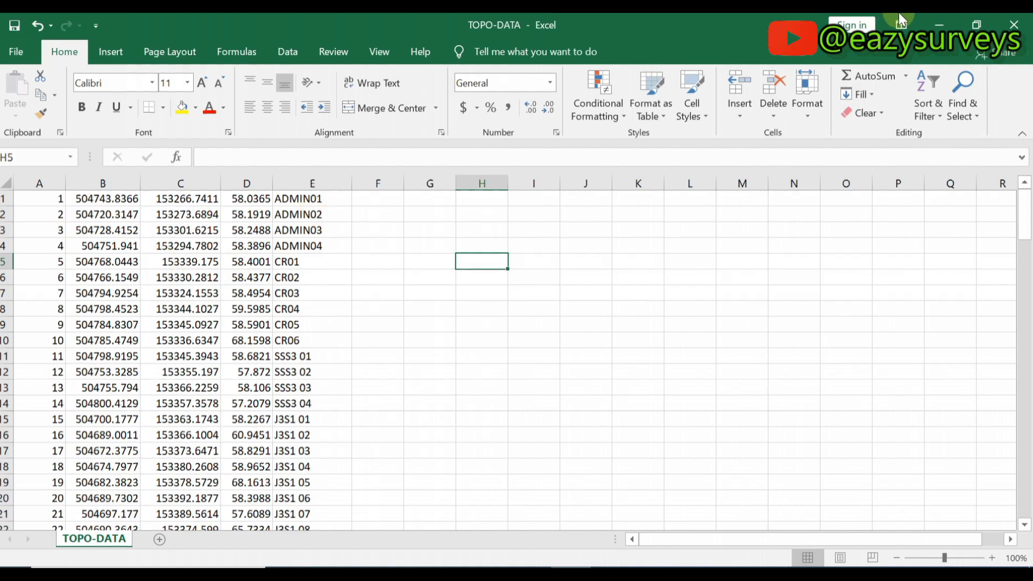
# Close Excel and launch Civil 3D 2022 Metric, dismissing the display resolution warning.
pyautogui.click(1013, 26)
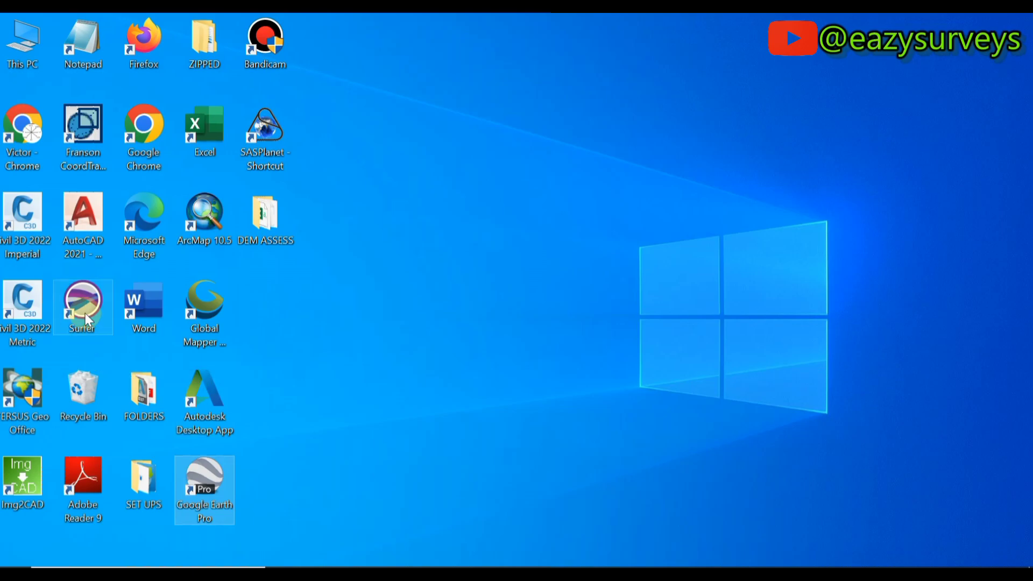
pyautogui.doubleClick(22, 302)
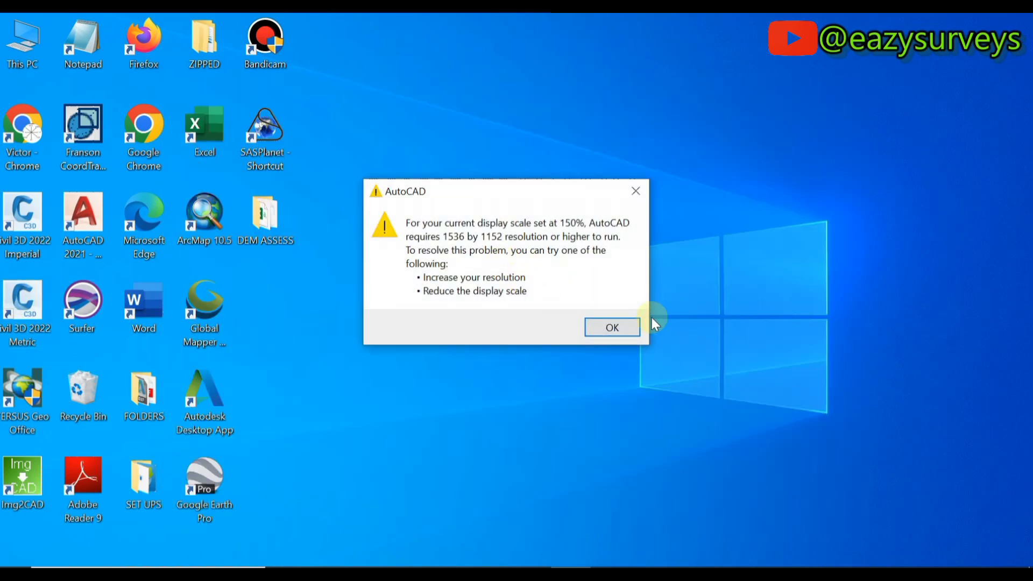
pyautogui.click(610, 327)
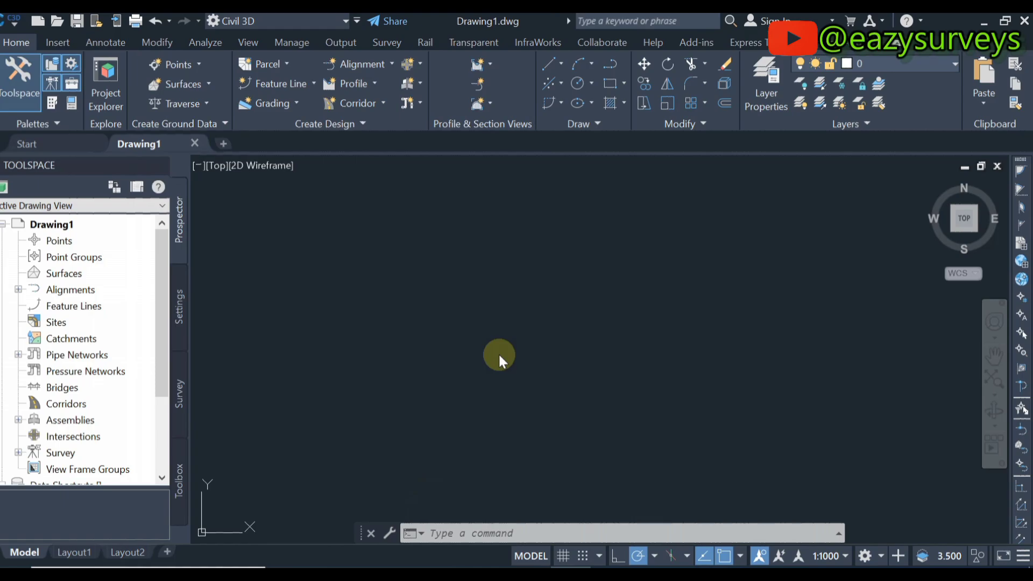
# Start Import Points from the point creation tools and add TOPO-DATA from the YOUTUBE folder as the source file.
pyautogui.click(193, 67)
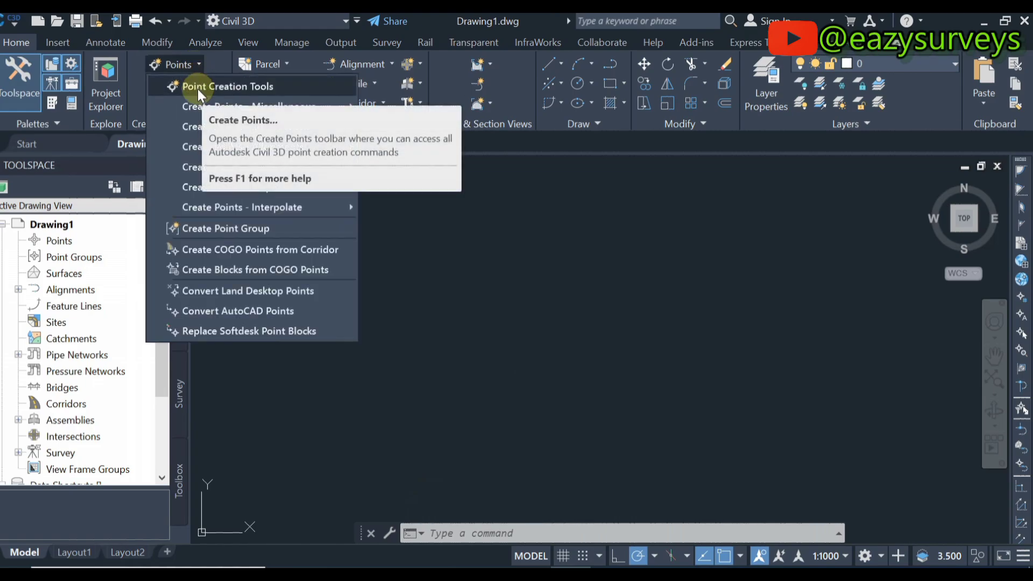
pyautogui.click(198, 88)
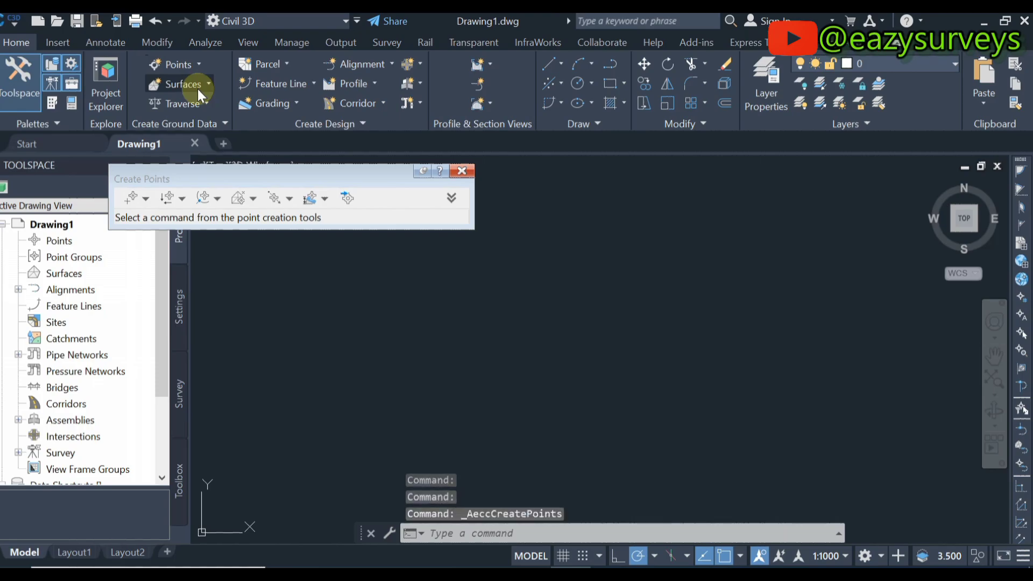
pyautogui.click(344, 198)
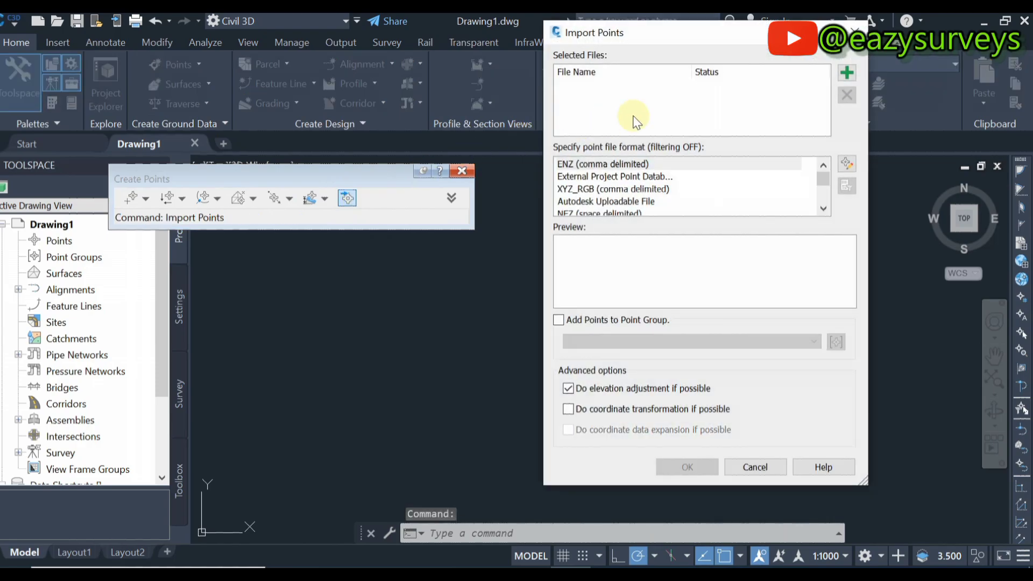
pyautogui.click(845, 79)
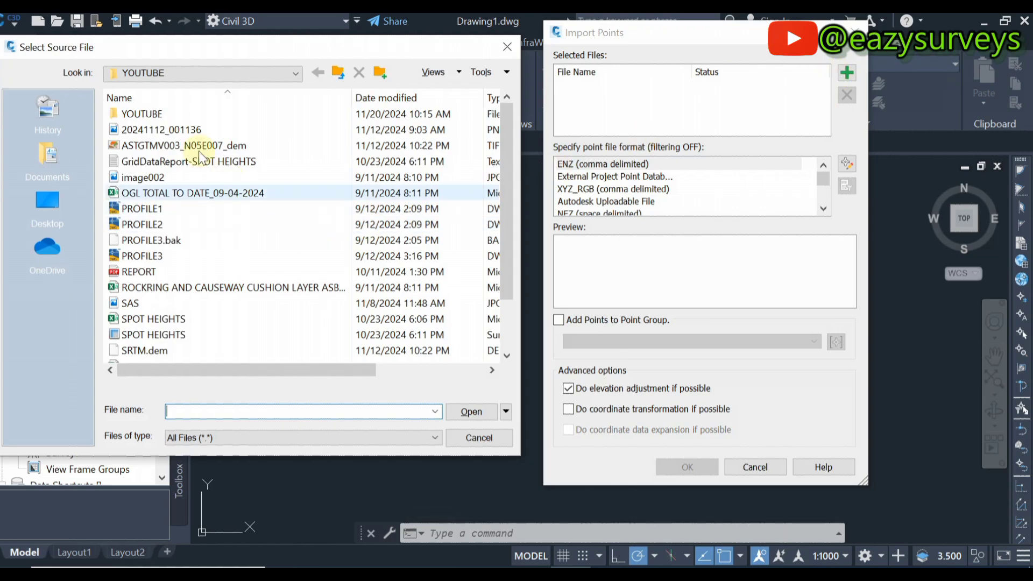
pyautogui.click(166, 69)
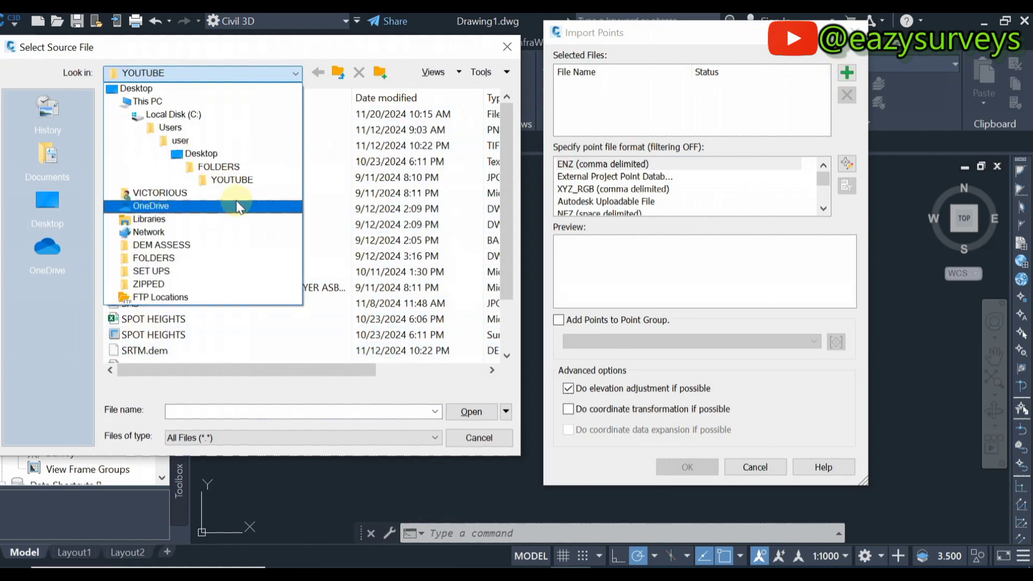
pyautogui.click(237, 180)
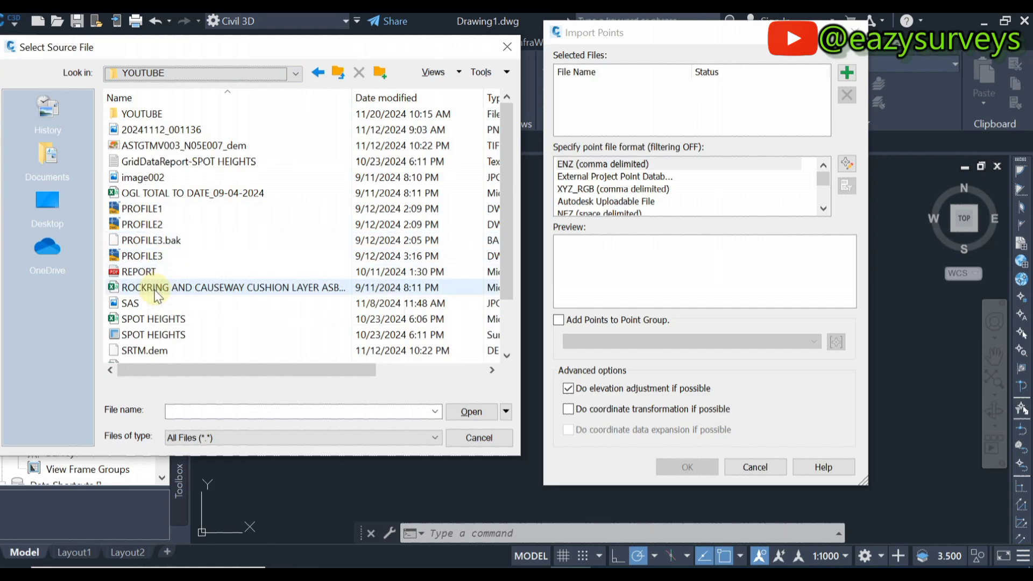
pyautogui.scroll(-2, 156, 295)
pyautogui.click(143, 303)
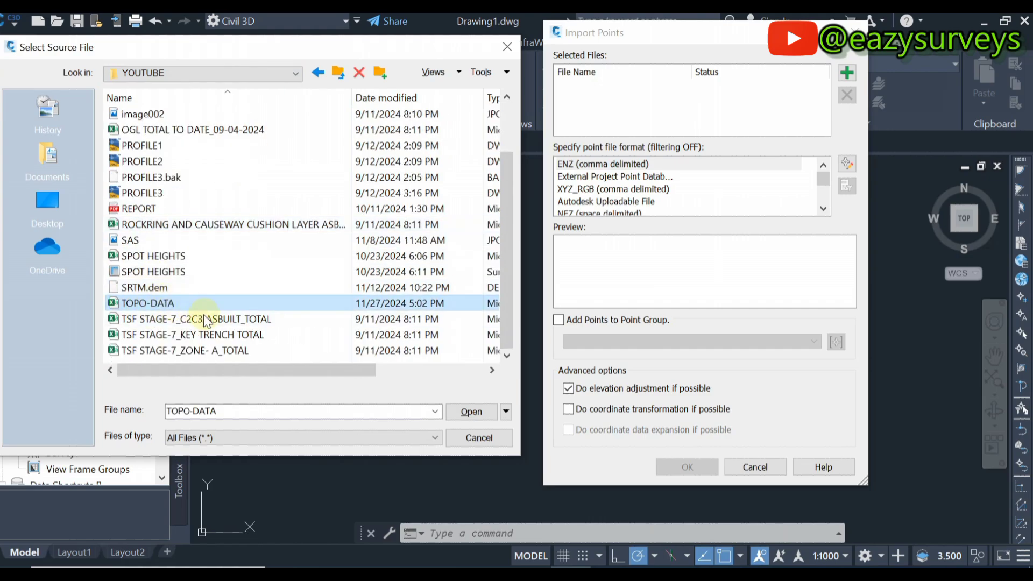
pyautogui.click(468, 410)
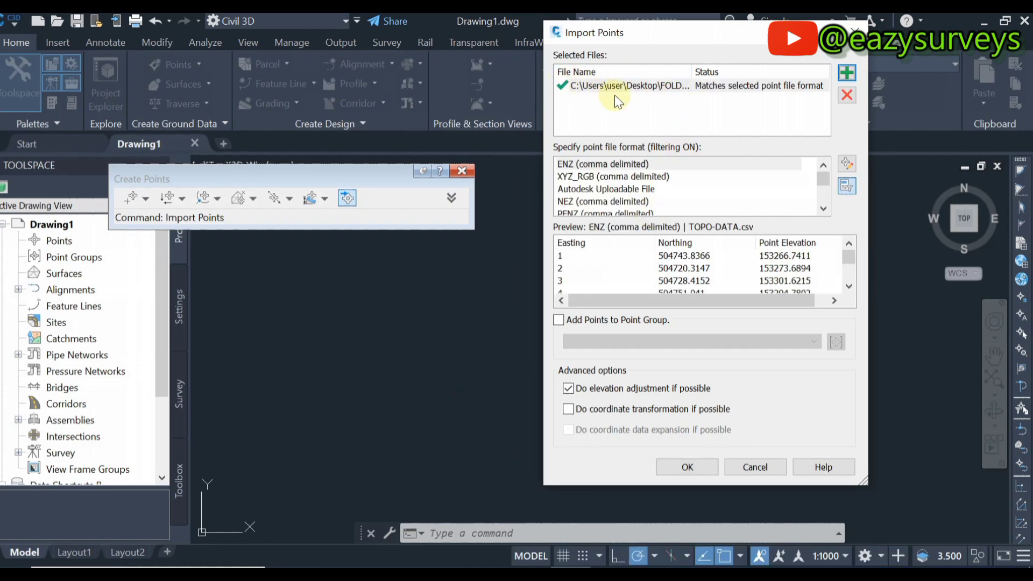
# Set the point file format to PENZD (comma delimited) and check the column order in the preview.
pyautogui.scroll(-2, 597, 181)
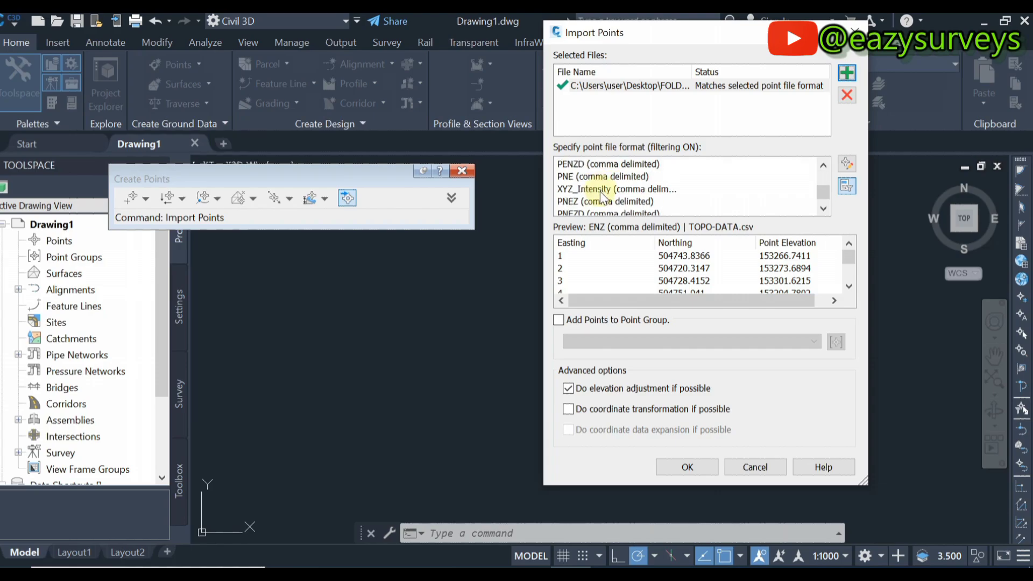
pyautogui.scroll(2, 602, 184)
pyautogui.scroll(-2, 604, 187)
pyautogui.scroll(2, 604, 186)
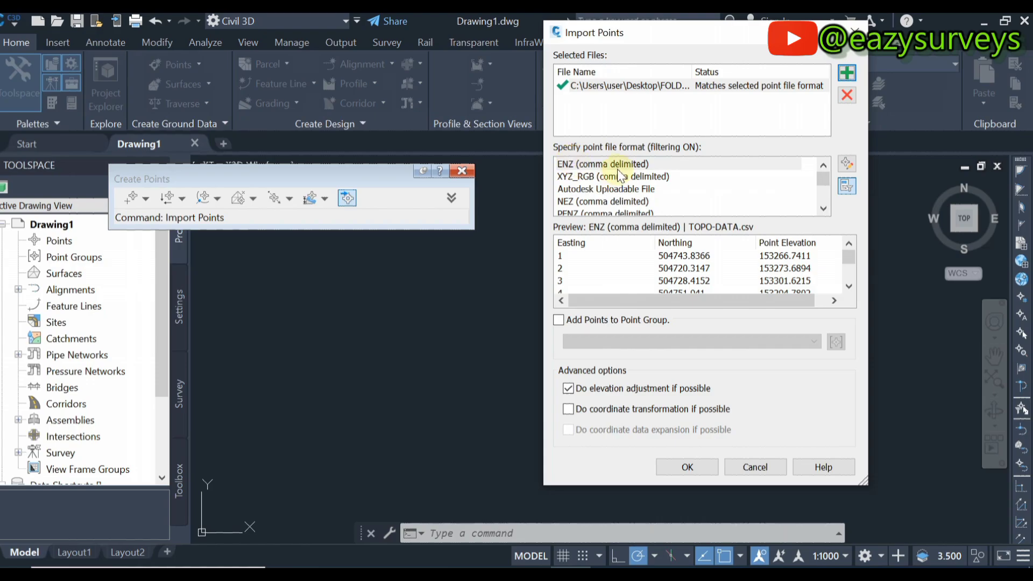
pyautogui.scroll(-2, 587, 188)
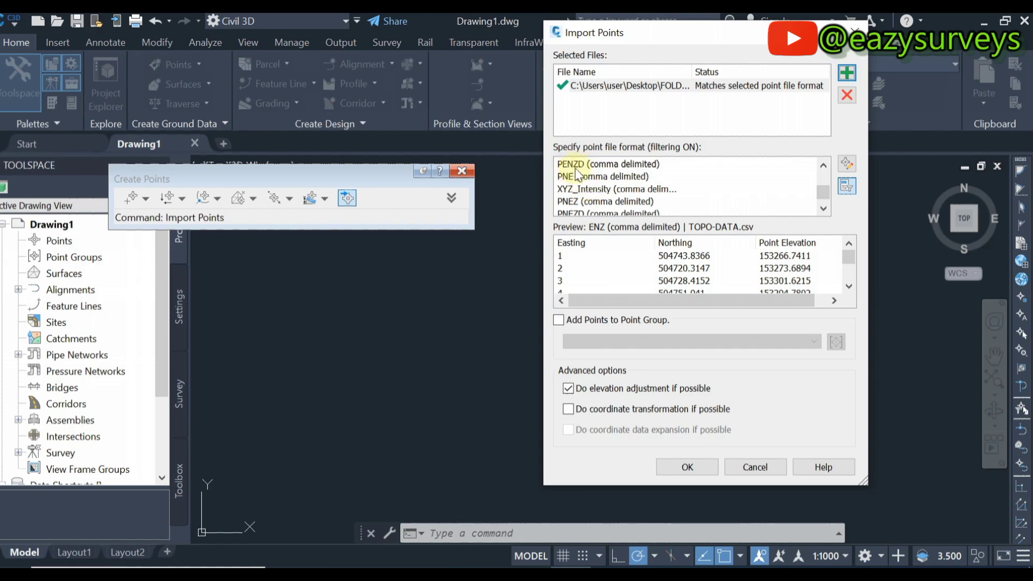
pyautogui.click(584, 165)
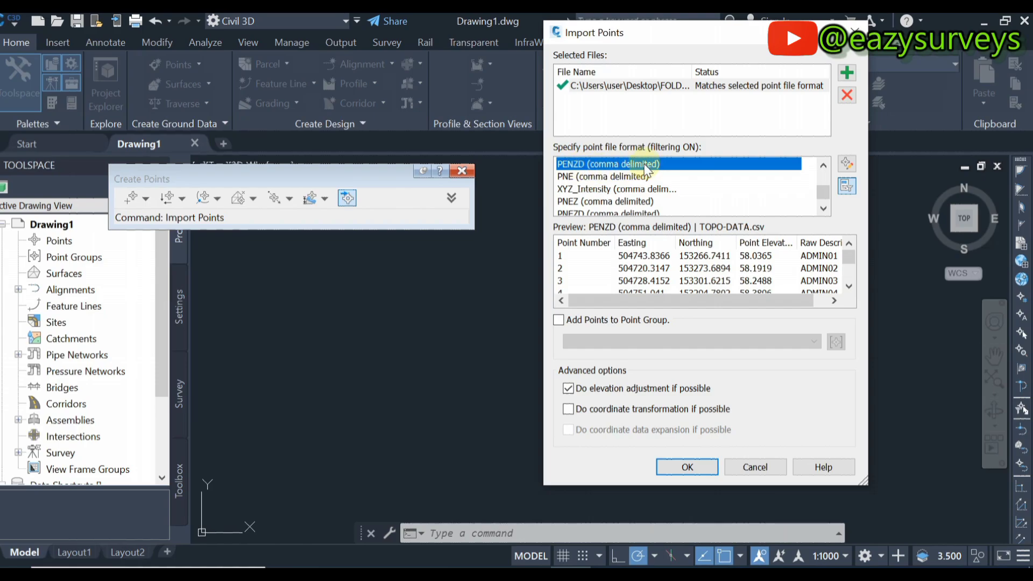
pyautogui.scroll(2, 624, 194)
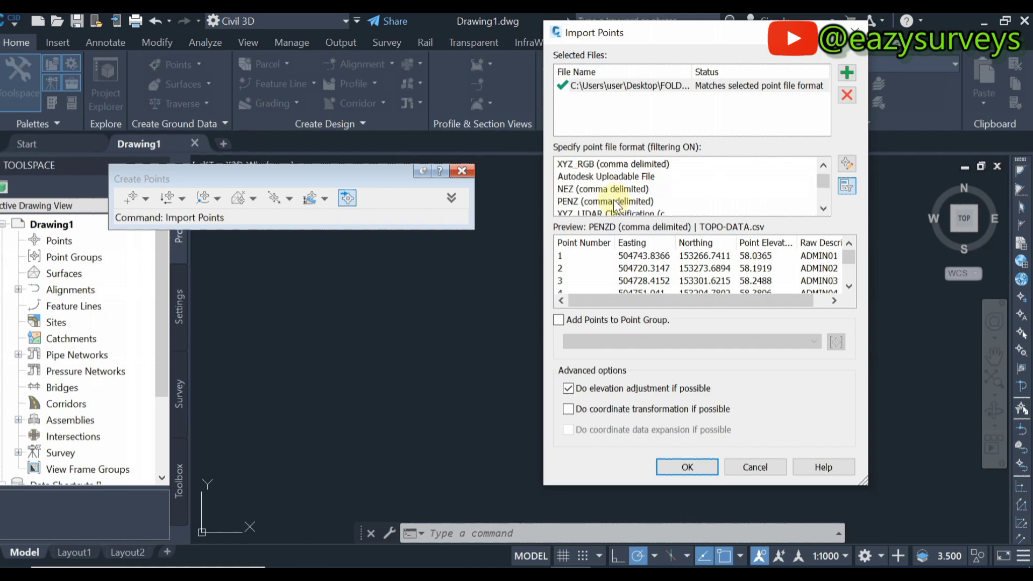
pyautogui.scroll(-1, 615, 205)
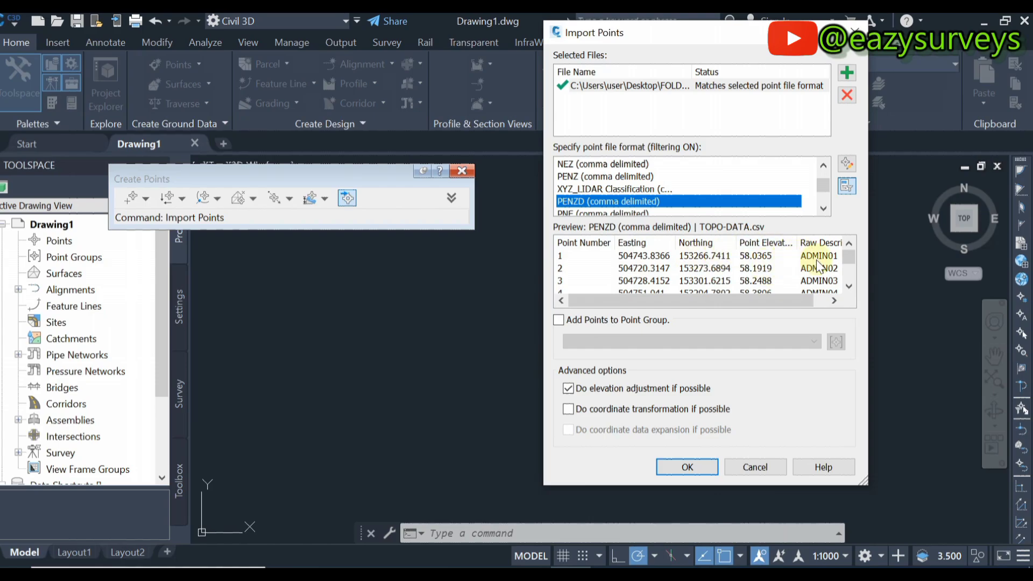
pyautogui.click(834, 301)
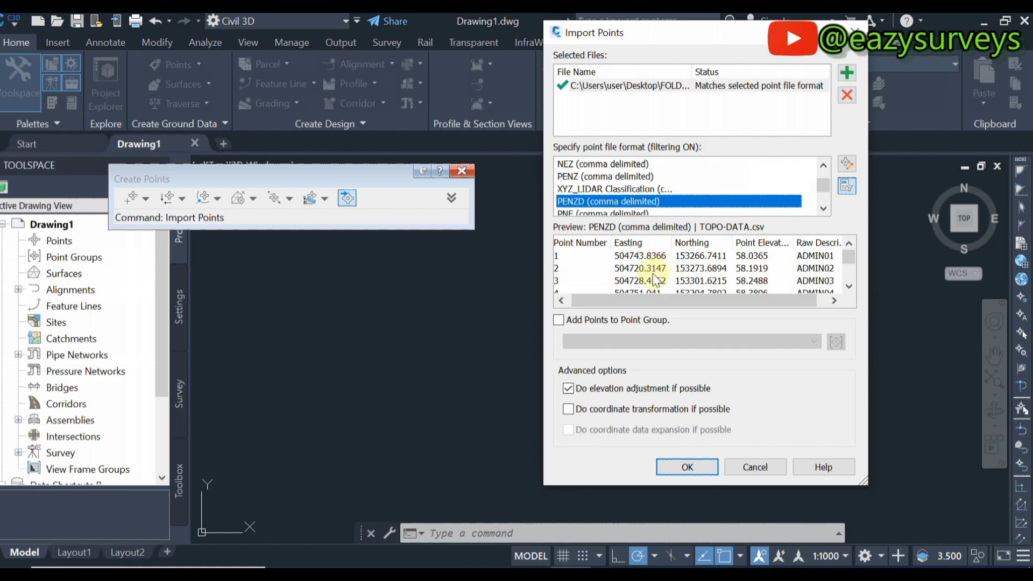
# Add the imported points to a new point group named TRAINING.
pyautogui.click(558, 319)
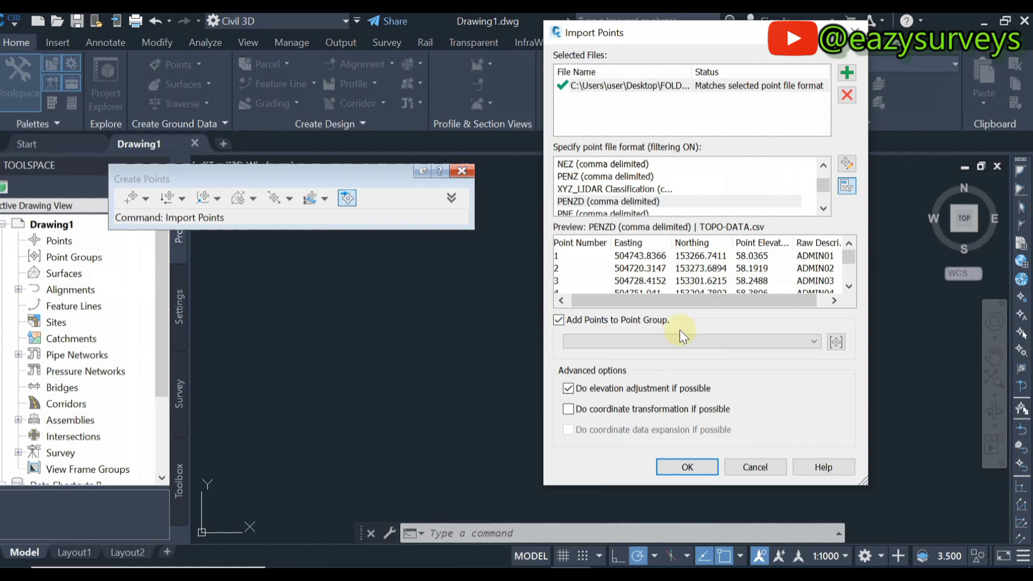
pyautogui.click(836, 342)
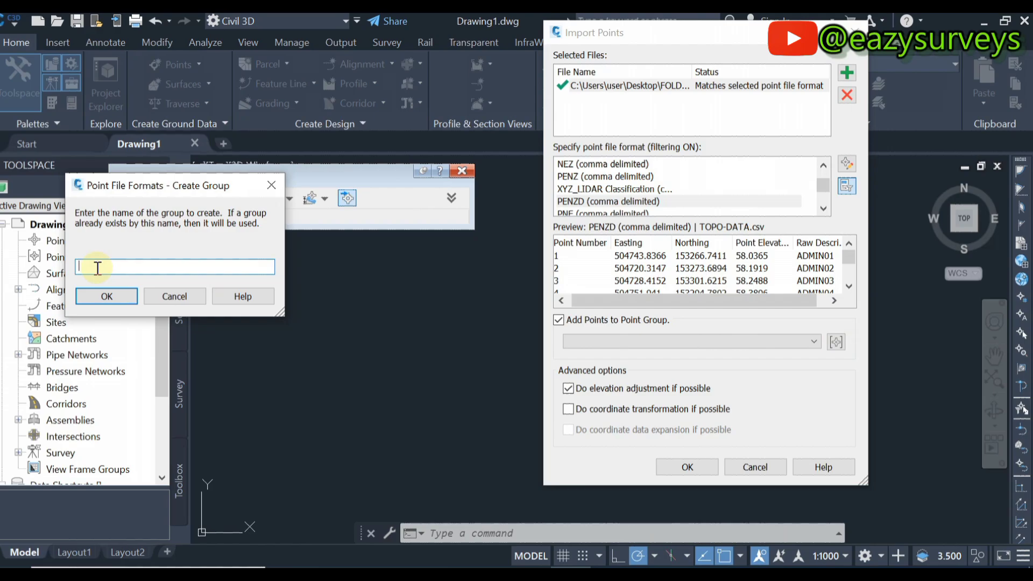
pyautogui.write('TRAINING')
pyautogui.click(105, 297)
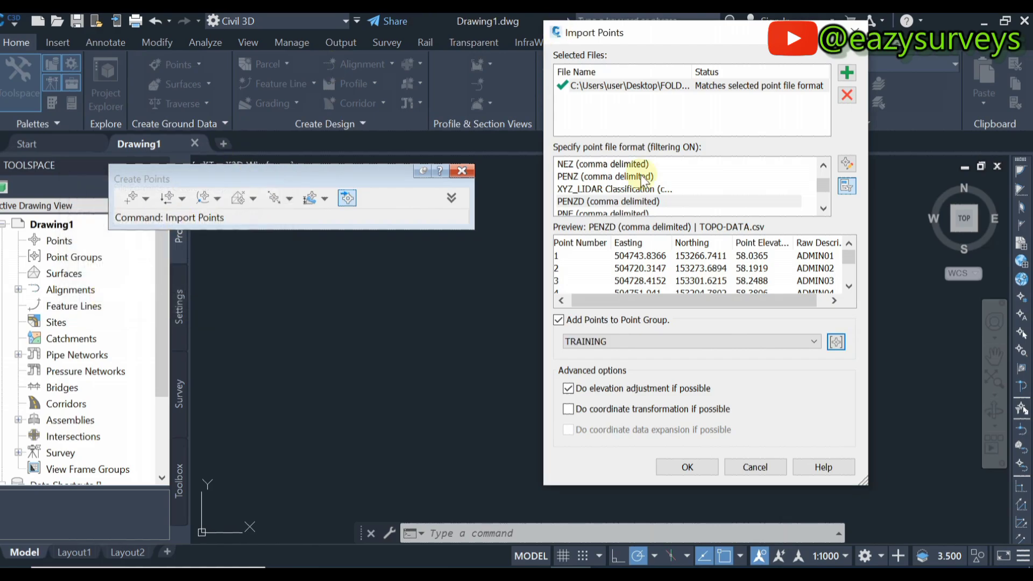
# Run the point import, close the point creation tools and zoom the drawing to its extents.
pyautogui.click(696, 470)
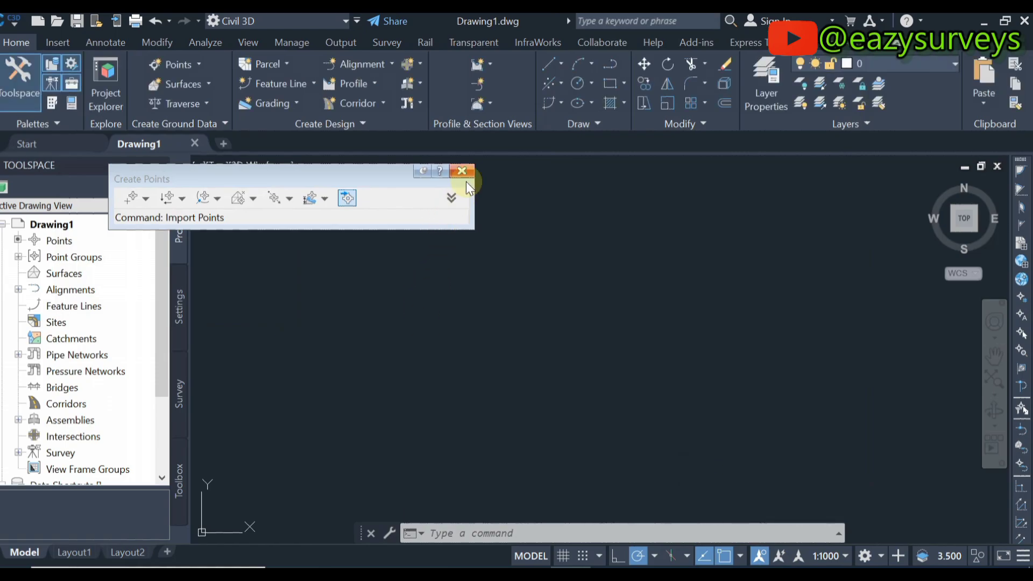
pyautogui.click(466, 175)
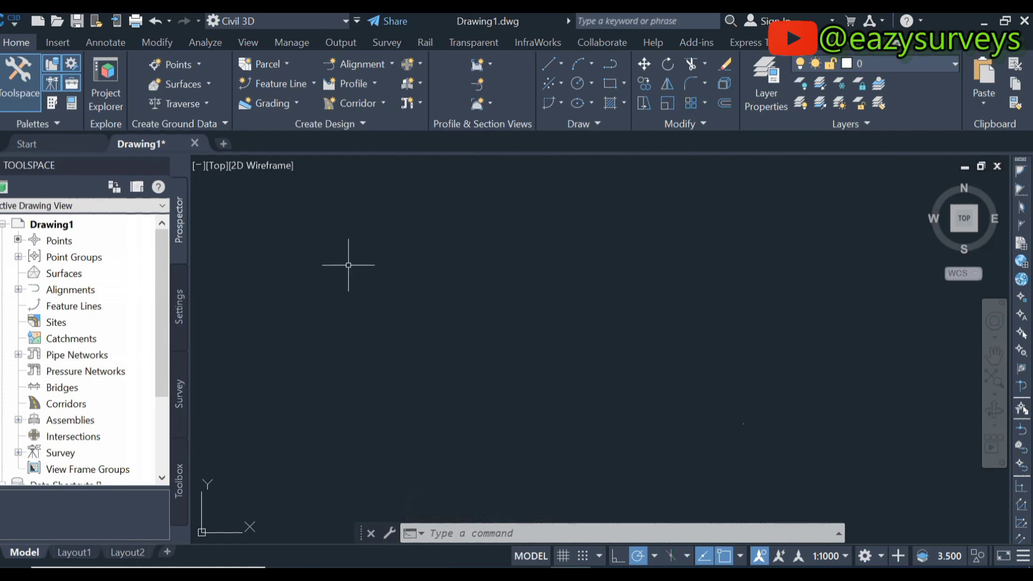
pyautogui.click(994, 379)
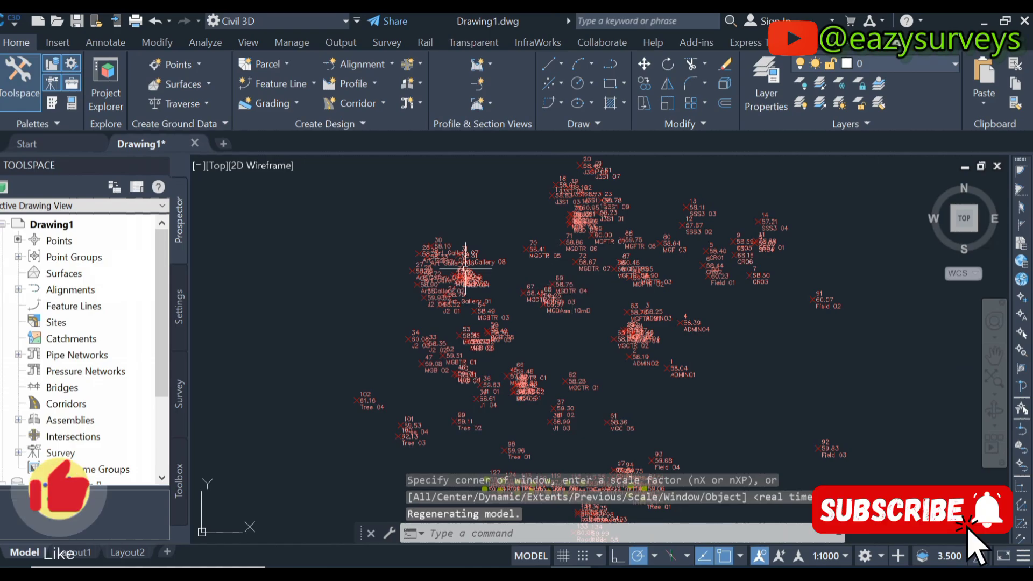
# Examine the imported points and their number, elevation and description labels, both up close and across the whole site.
pyautogui.scroll(4, 472, 260)
pyautogui.scroll(4, 473, 260)
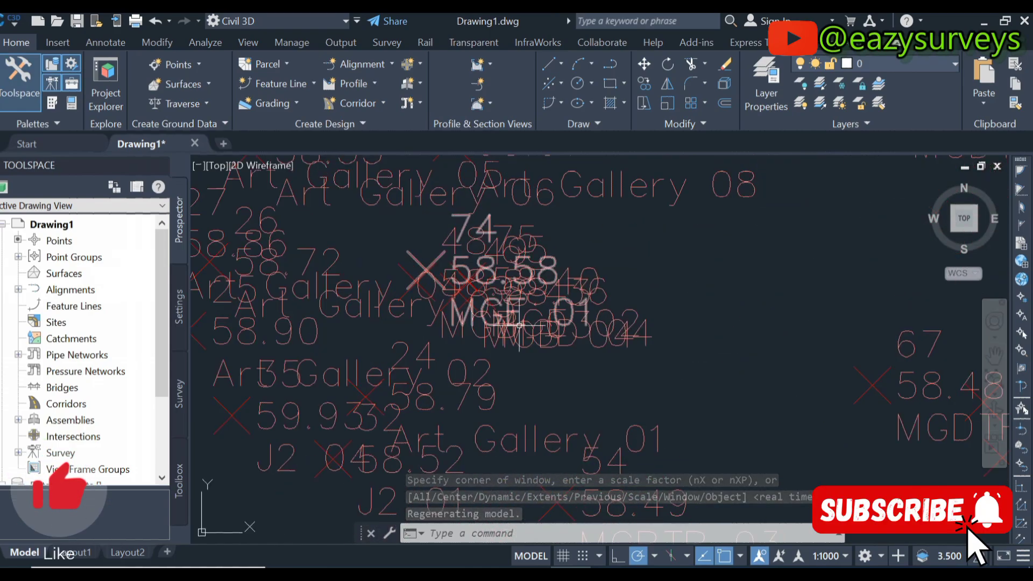
pyautogui.scroll(-4, 451, 250)
pyautogui.scroll(3, 451, 251)
pyautogui.scroll(-5, 463, 269)
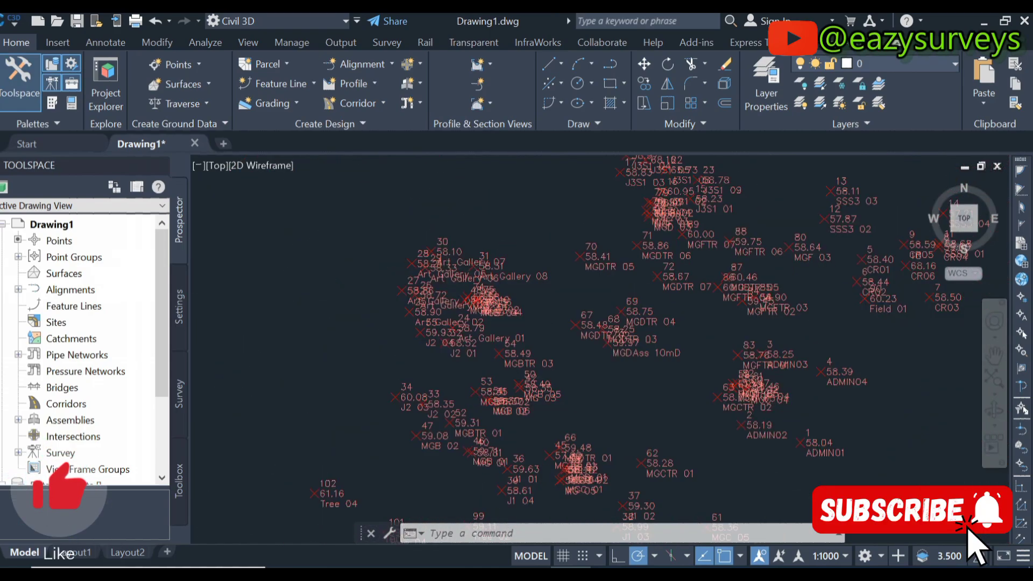
pyautogui.scroll(-5, 491, 307)
pyautogui.scroll(5, 512, 290)
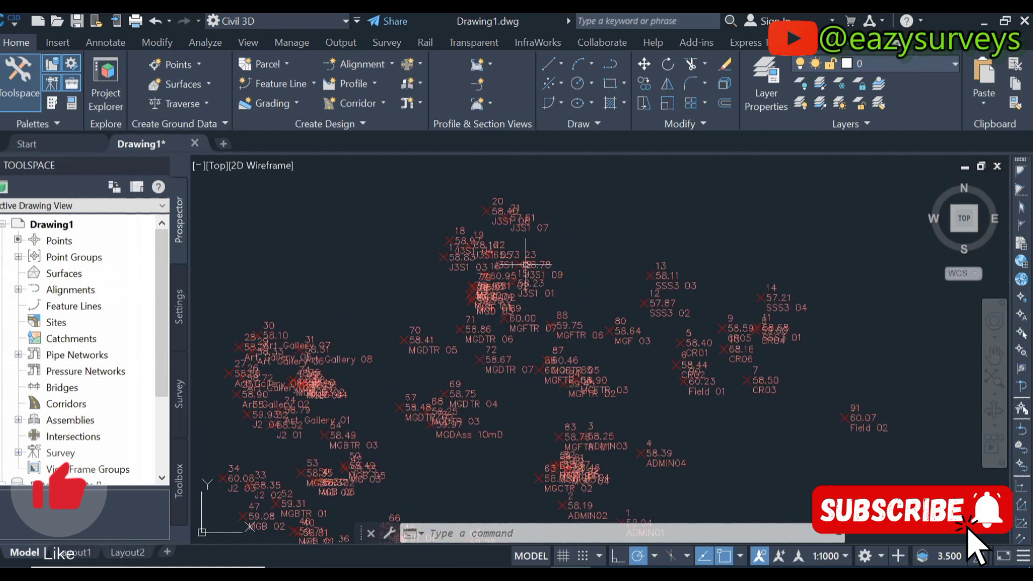
pyautogui.scroll(4, 476, 298)
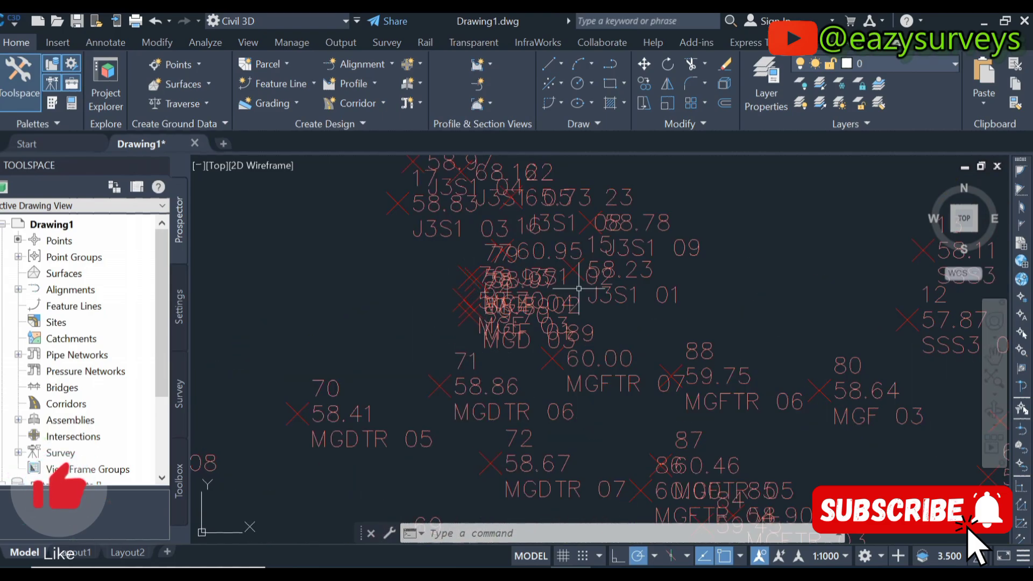
pyautogui.scroll(-6, 538, 309)
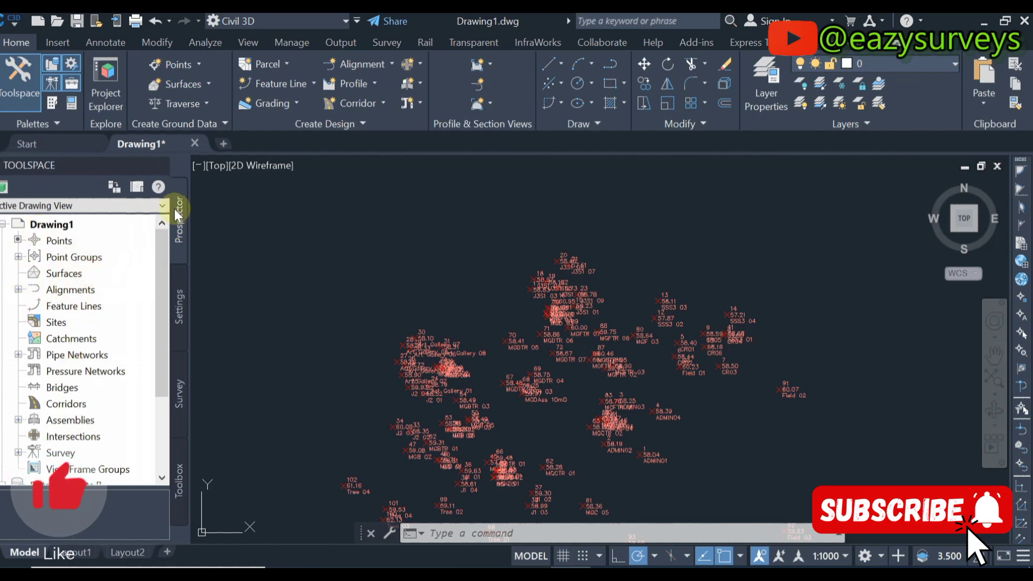
# Open the properties of the TRAINING point group.
pyautogui.click(178, 315)
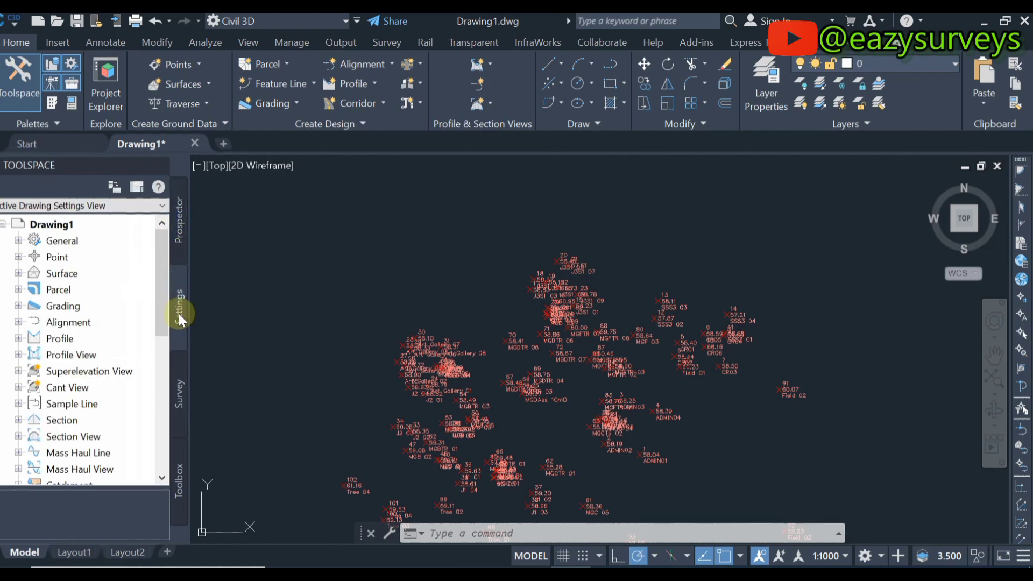
pyautogui.click(180, 229)
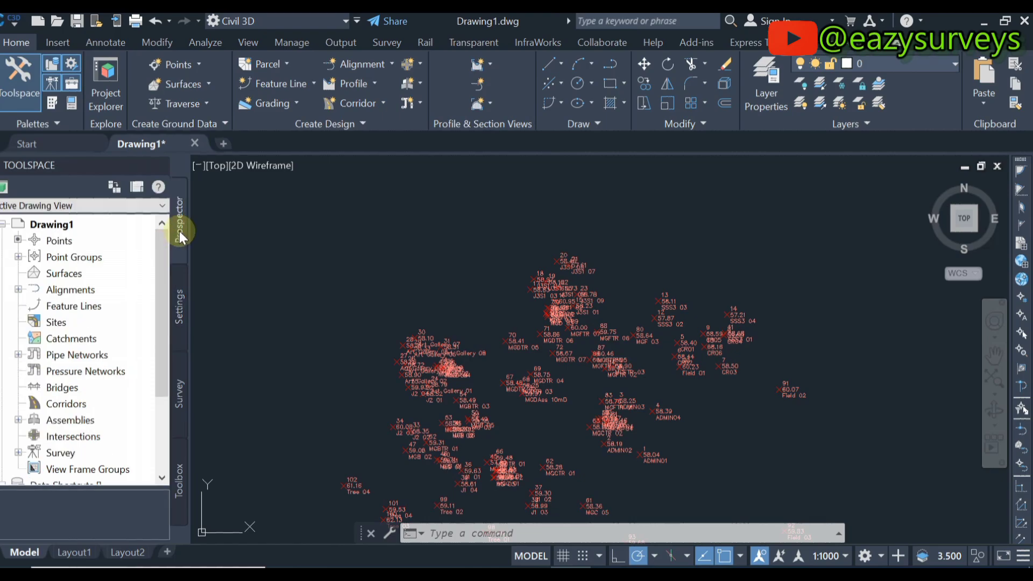
pyautogui.click(19, 257)
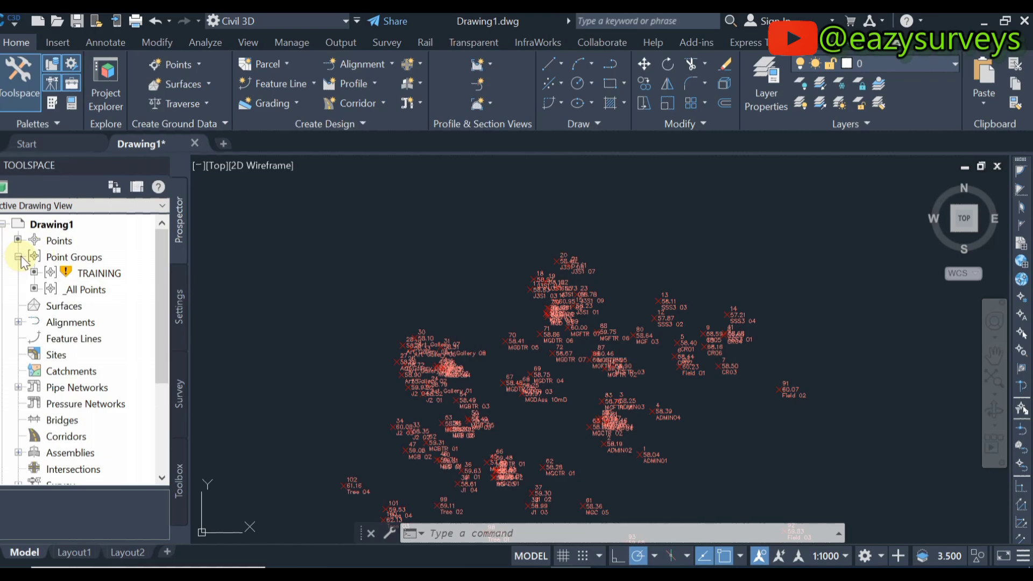
pyautogui.click(94, 274)
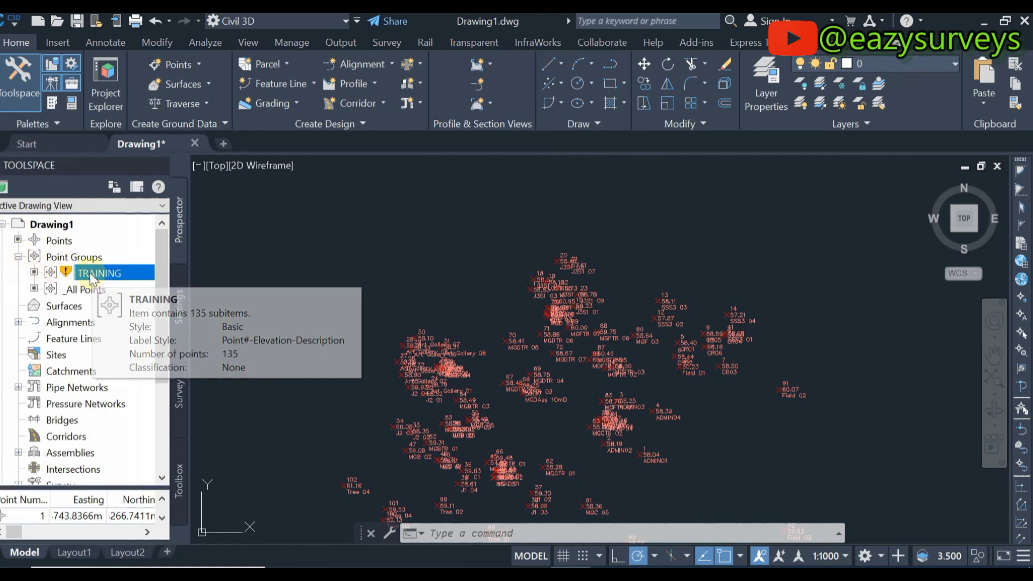
pyautogui.rightClick(89, 272)
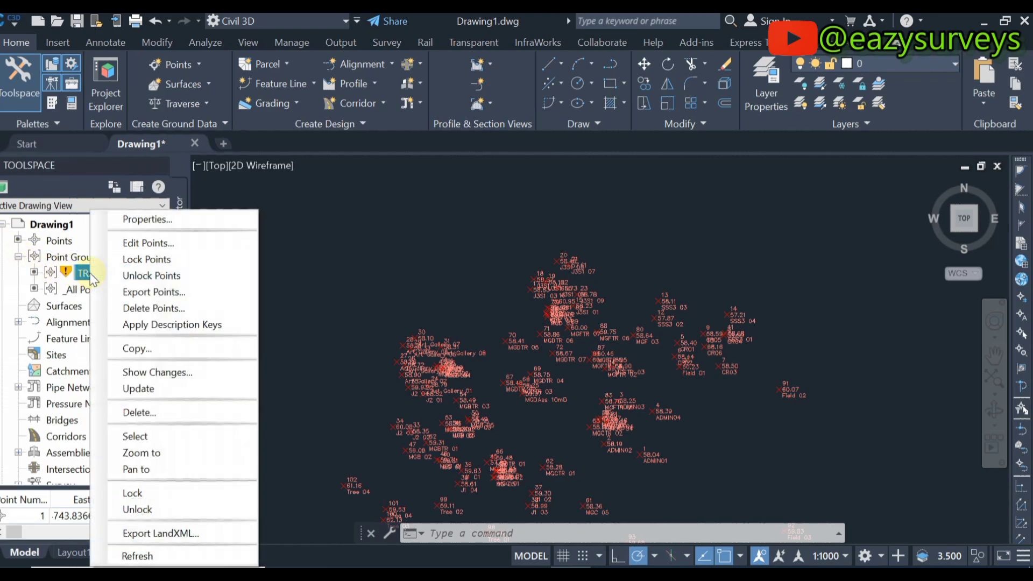
pyautogui.click(151, 222)
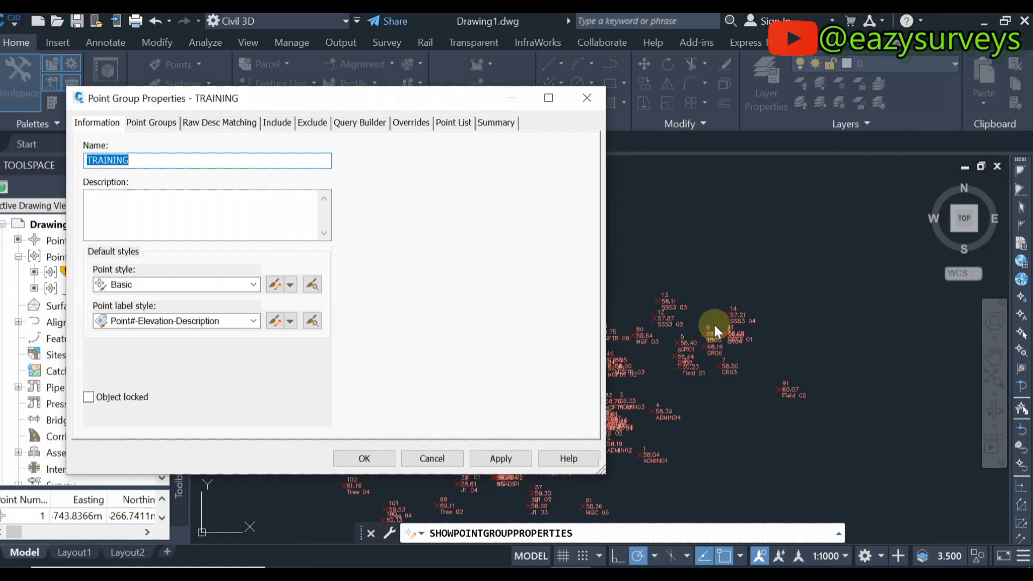
# Edit the Basic point style: add the square to the custom X marker and size it at 0.6 m in absolute units.
pyautogui.click(275, 284)
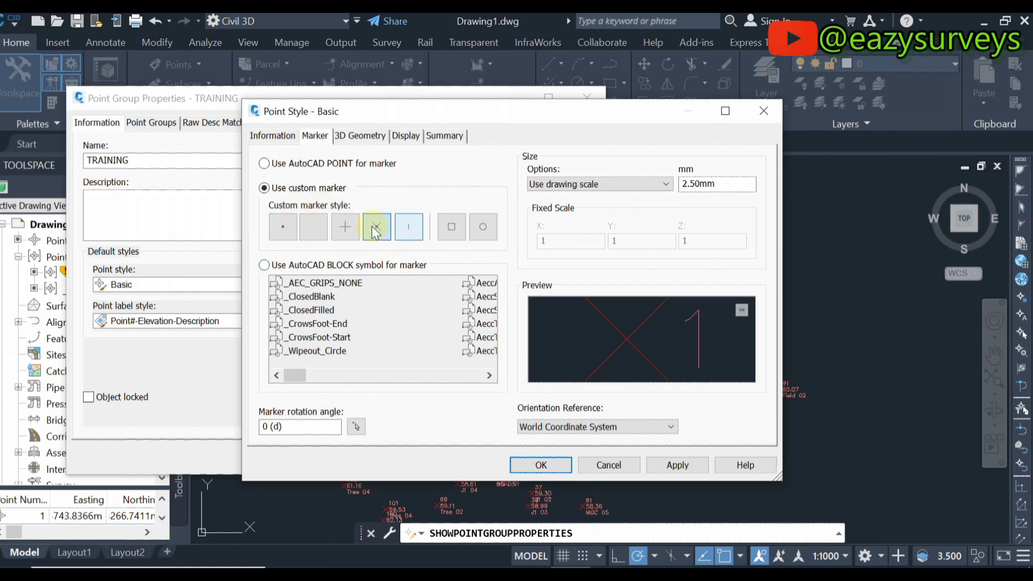
pyautogui.click(451, 228)
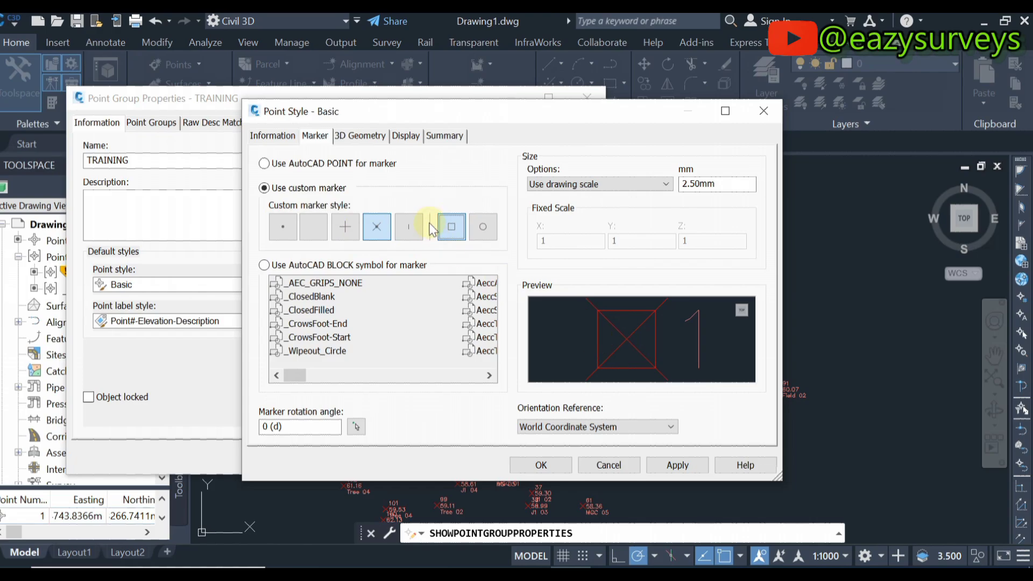
pyautogui.click(614, 186)
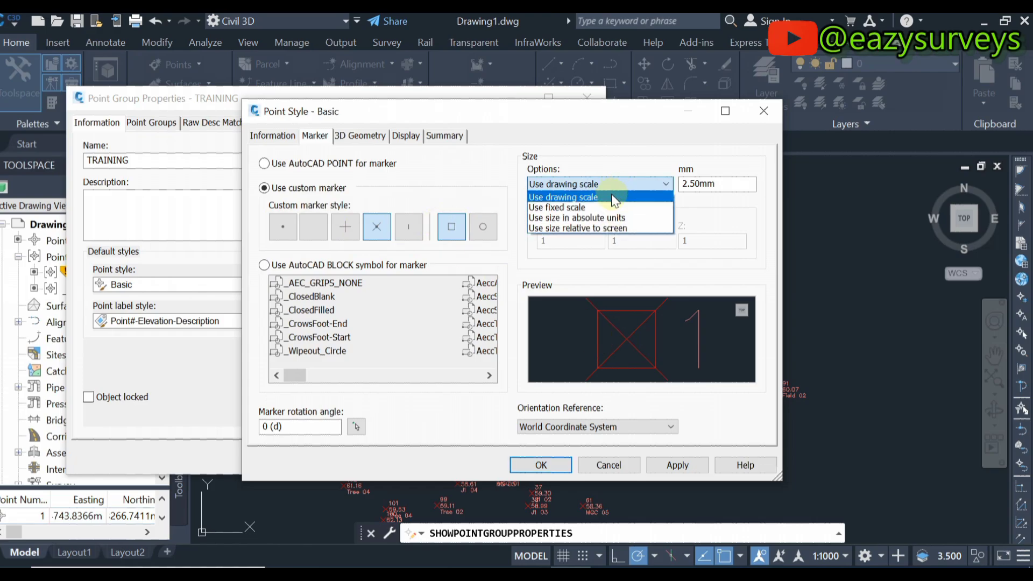
pyautogui.click(601, 216)
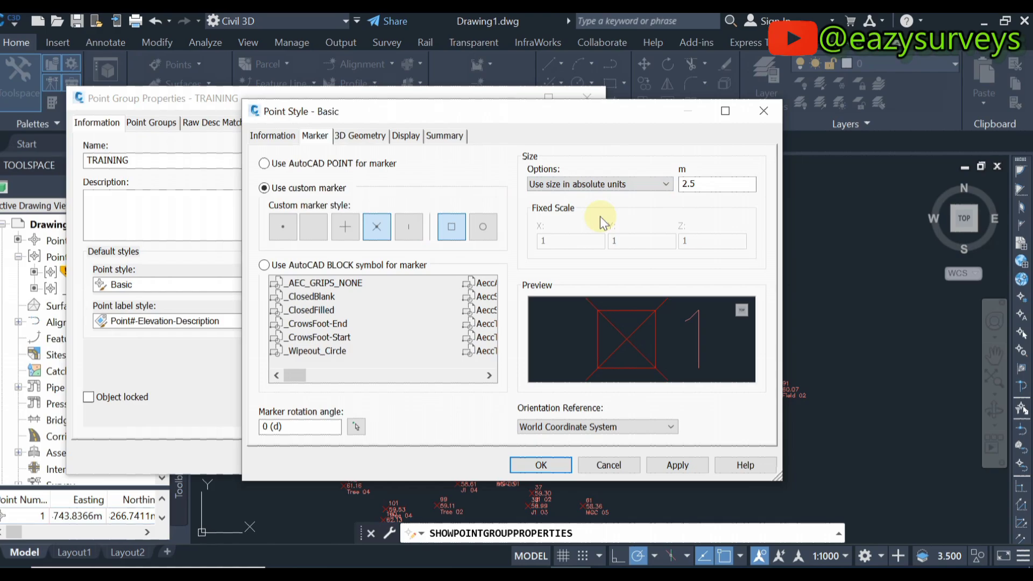
pyautogui.click(697, 184)
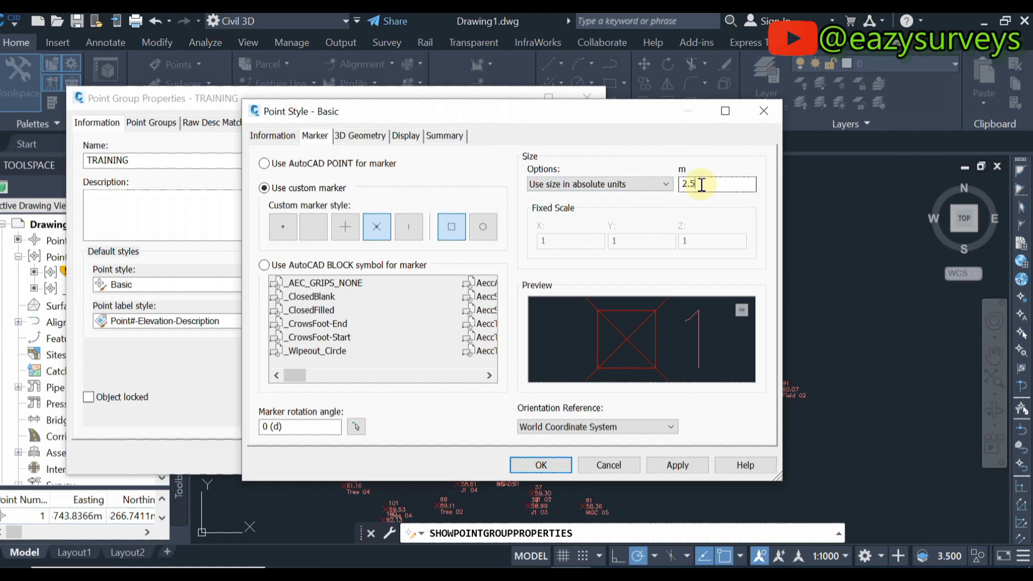
pyautogui.moveTo(702, 184); pyautogui.dragTo(678, 185)
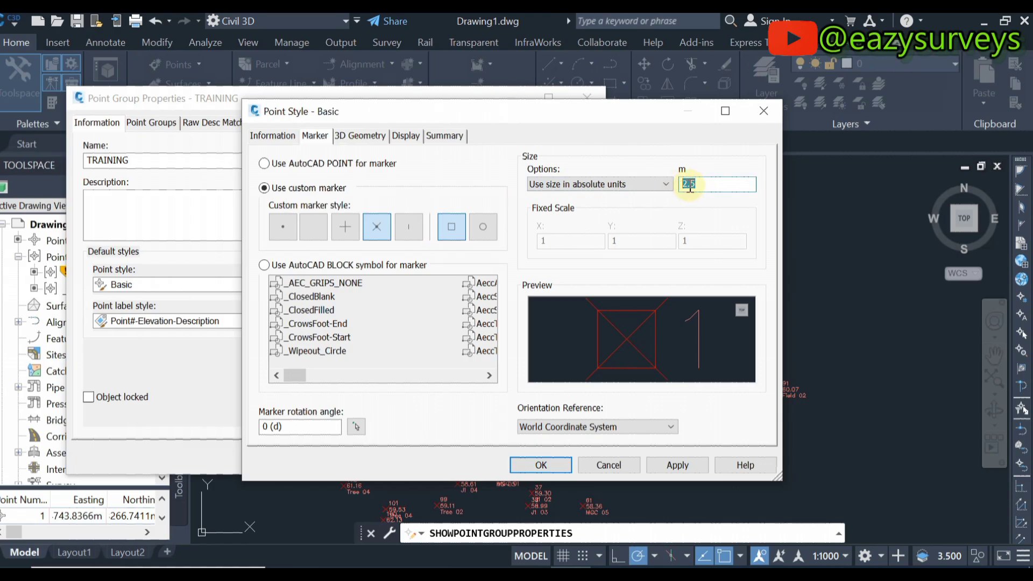
pyautogui.write('0.6')
pyautogui.click(672, 472)
pyautogui.click(539, 466)
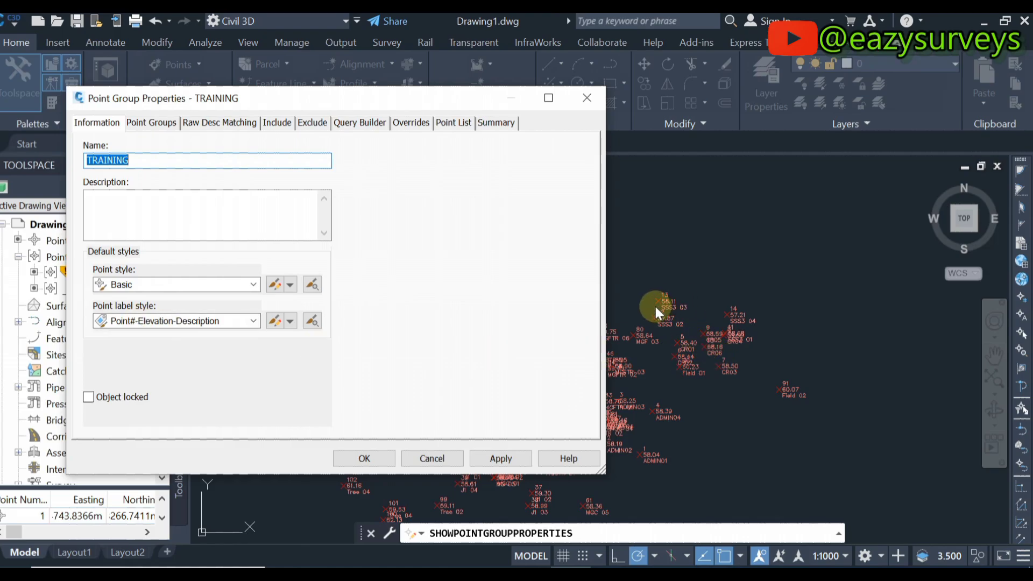
# Look through the available point label styles and keep Point#-Elevation-Description for the TRAINING group.
pyautogui.click(248, 322)
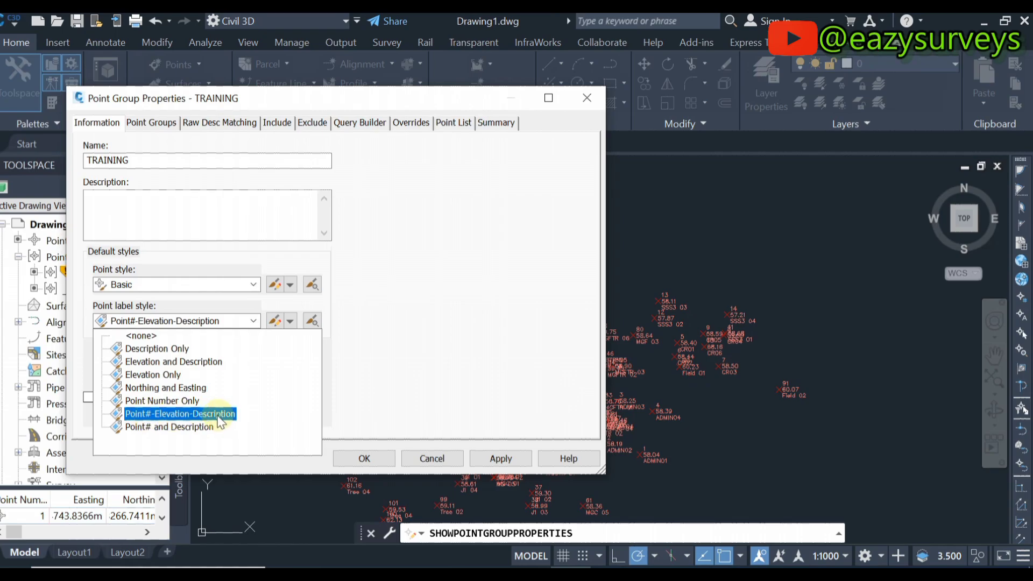
pyautogui.press('Up')
pyautogui.press('Up')
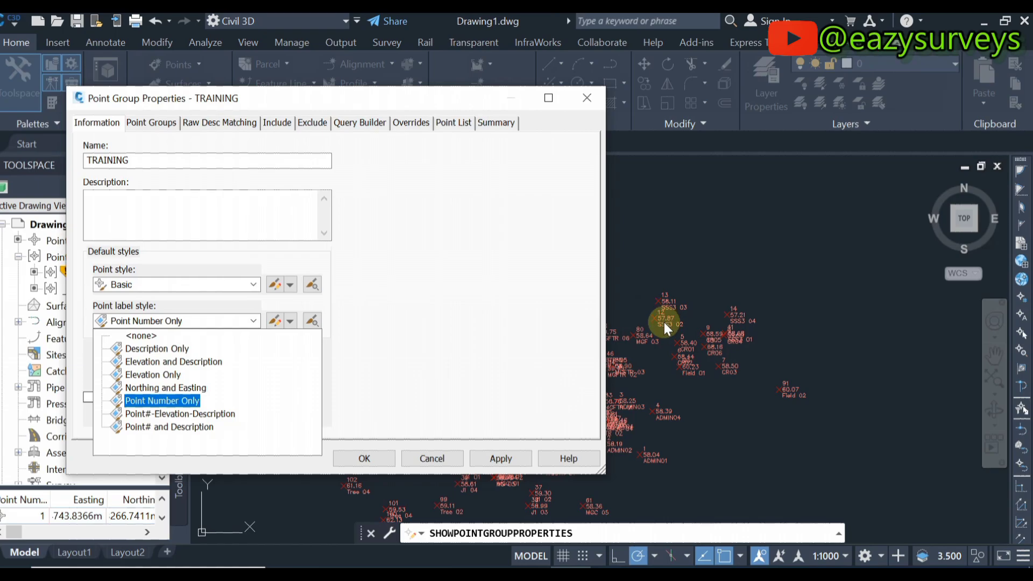
pyautogui.click(161, 415)
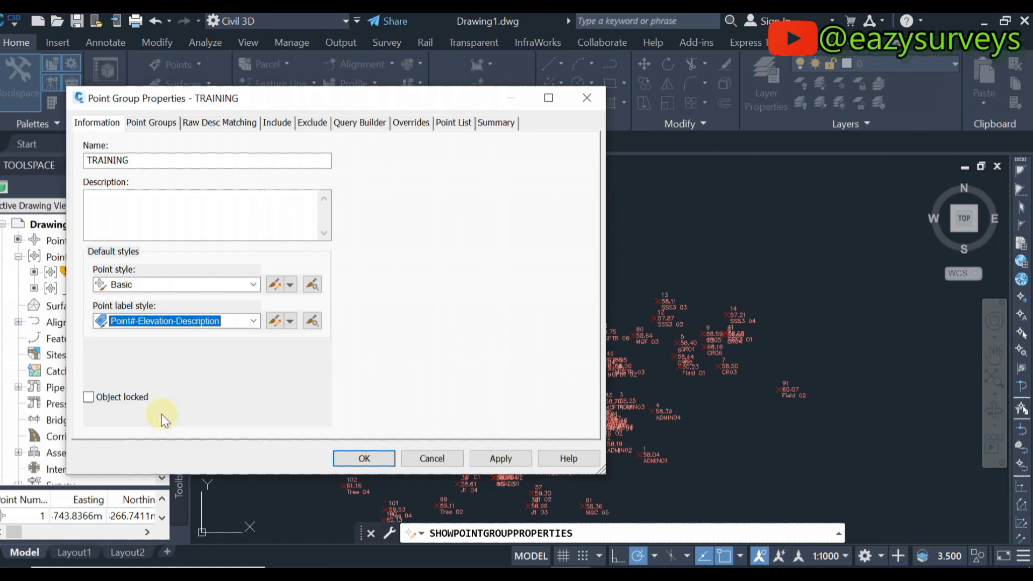
# Edit the Point#-Elevation-Description label style and set the Point Description component's text height to 0.6 mm.
pyautogui.click(274, 320)
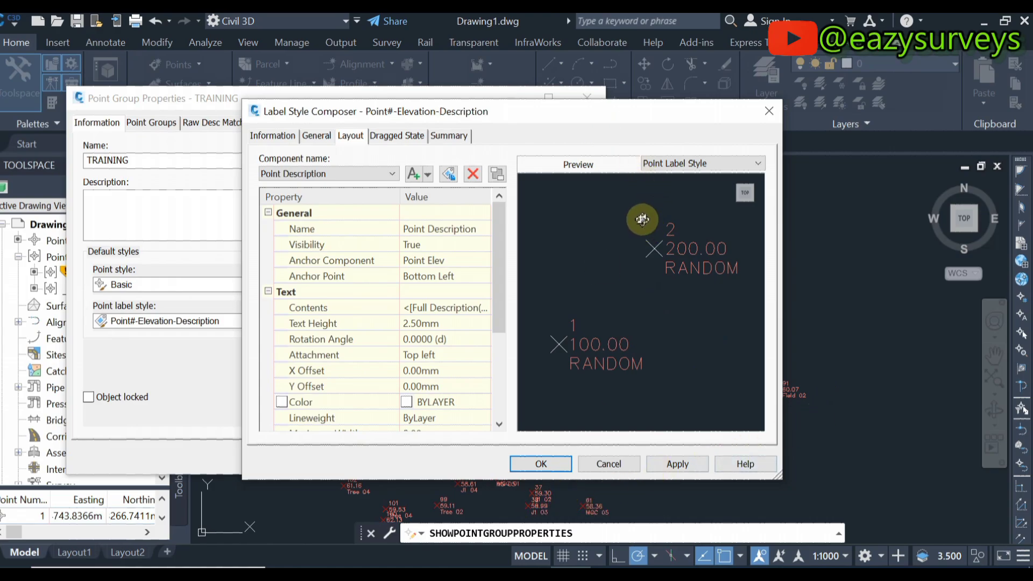
pyautogui.click(386, 174)
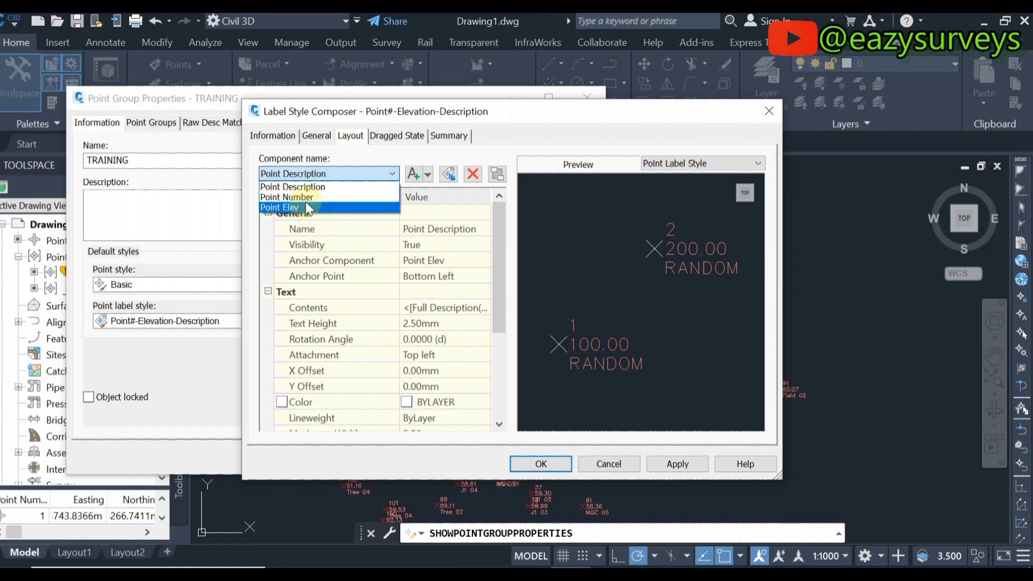
pyautogui.click(305, 177)
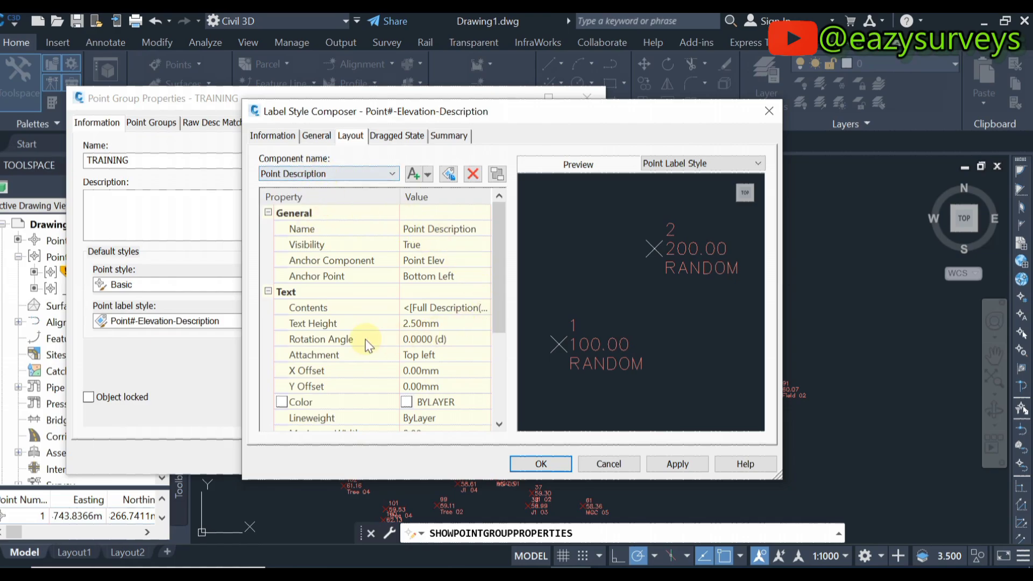
pyautogui.click(426, 323)
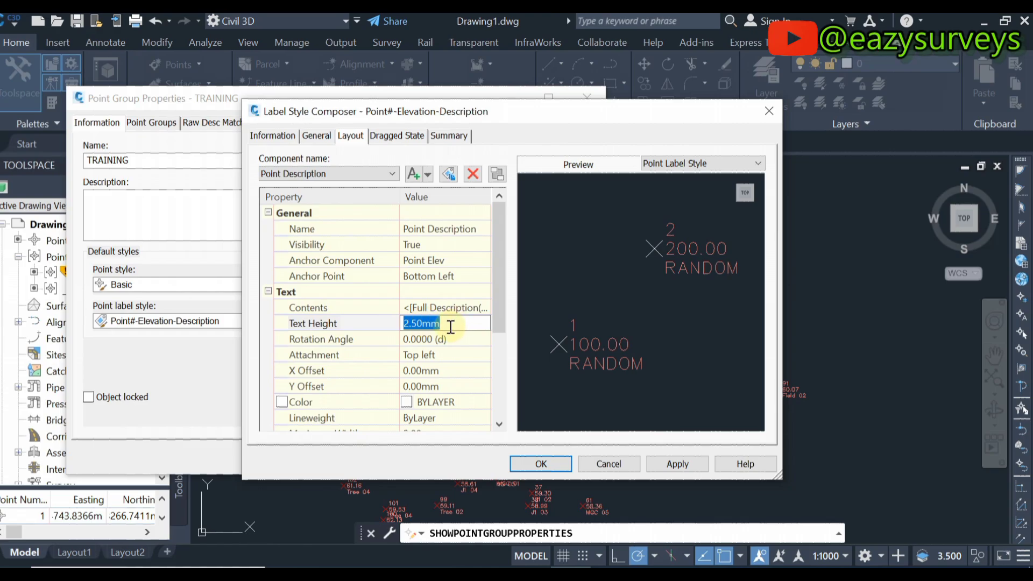
pyautogui.write('0.6')
pyautogui.click(443, 341)
pyautogui.click(397, 357)
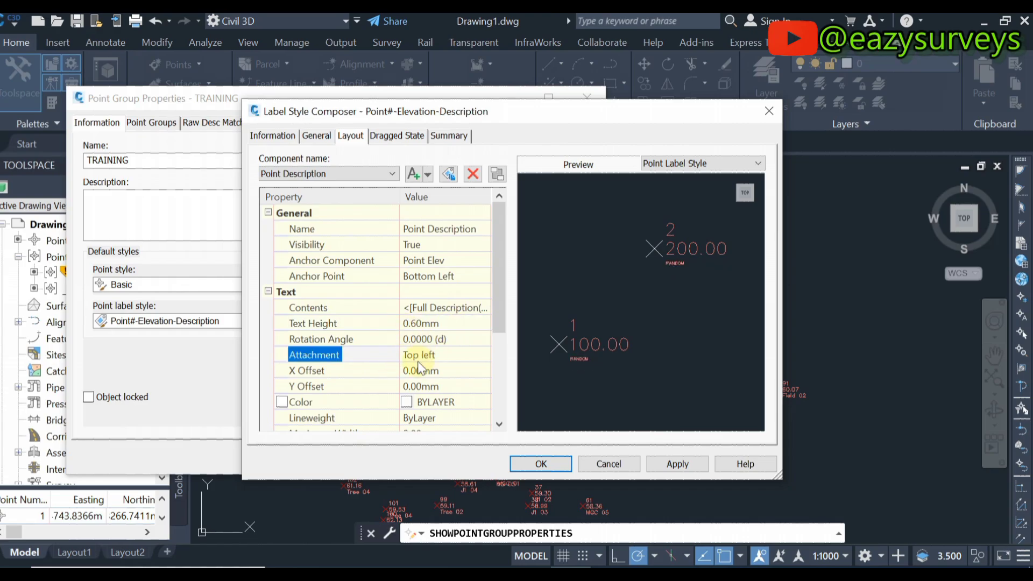
pyautogui.moveTo(562, 349)
pyautogui.mouseDown()
pyautogui.moveTo(594, 369)
pyautogui.moveTo(585, 365)
pyautogui.mouseUp()
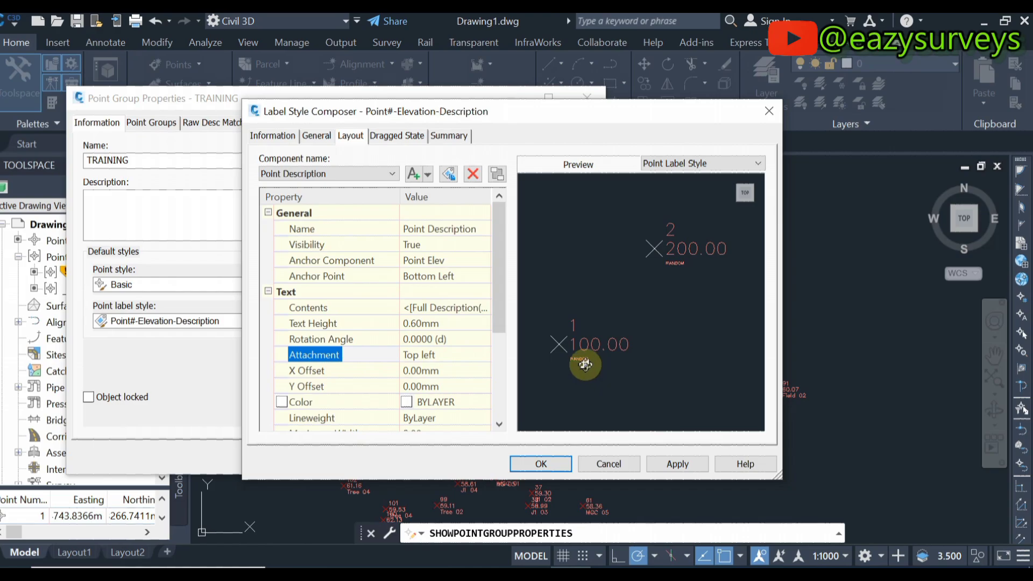
# Set the Point Number component's text height to 0.6 mm.
pyautogui.click(354, 173)
pyautogui.click(328, 197)
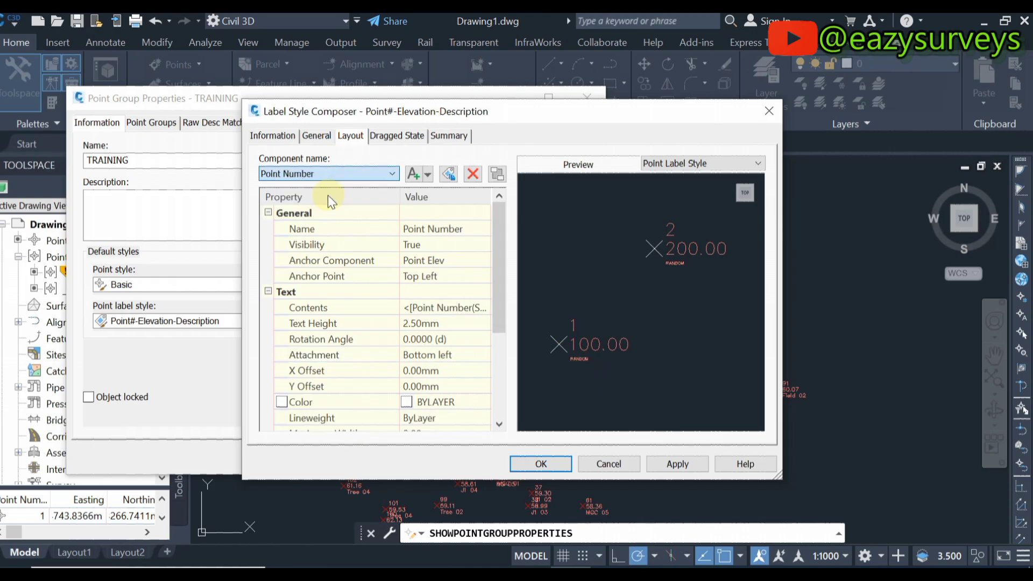
pyautogui.click(422, 323)
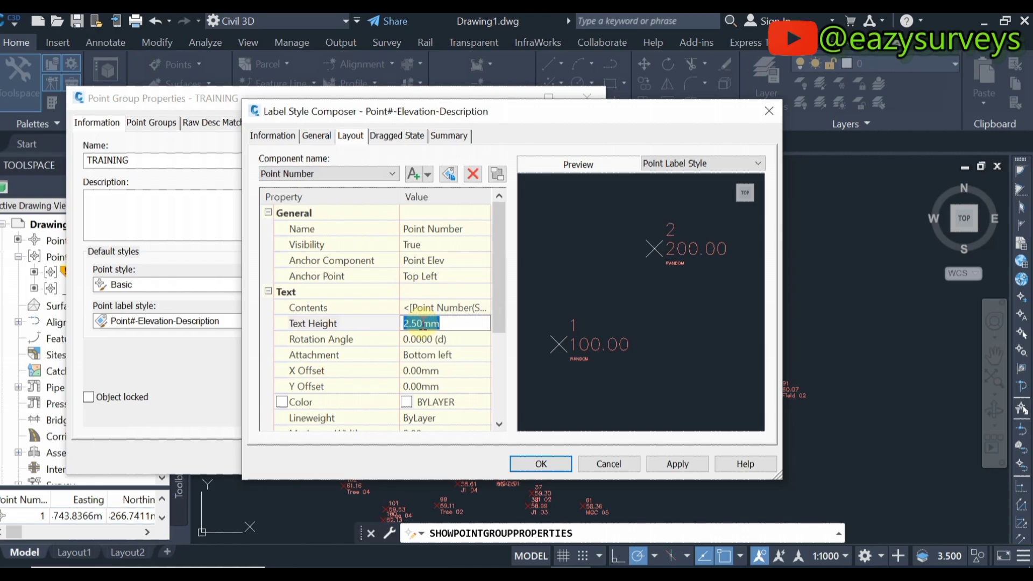
pyautogui.write('0.6')
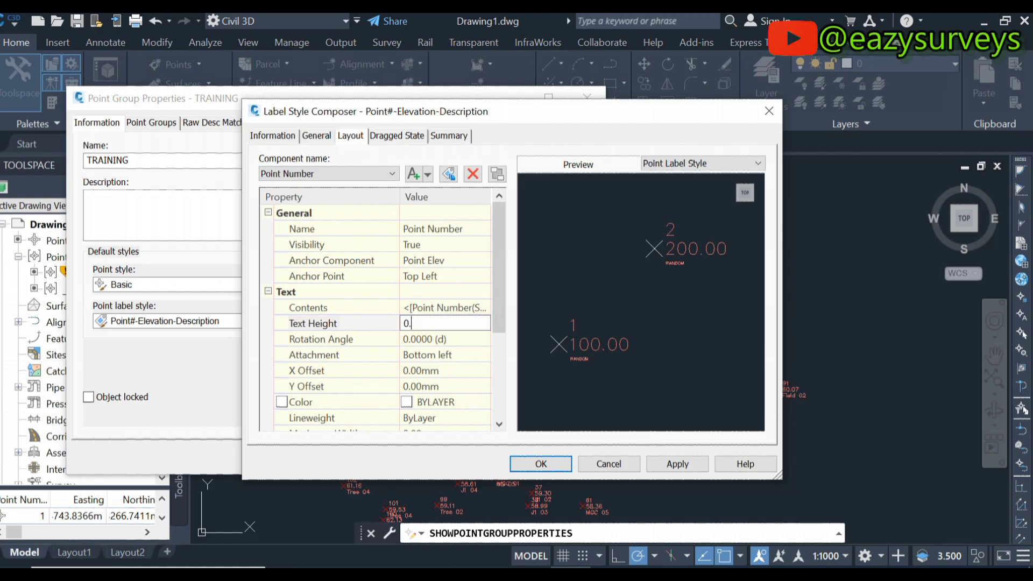
# Set the Point Elev component's text height to 0.6 mm and apply the label style changes.
pyautogui.click(356, 174)
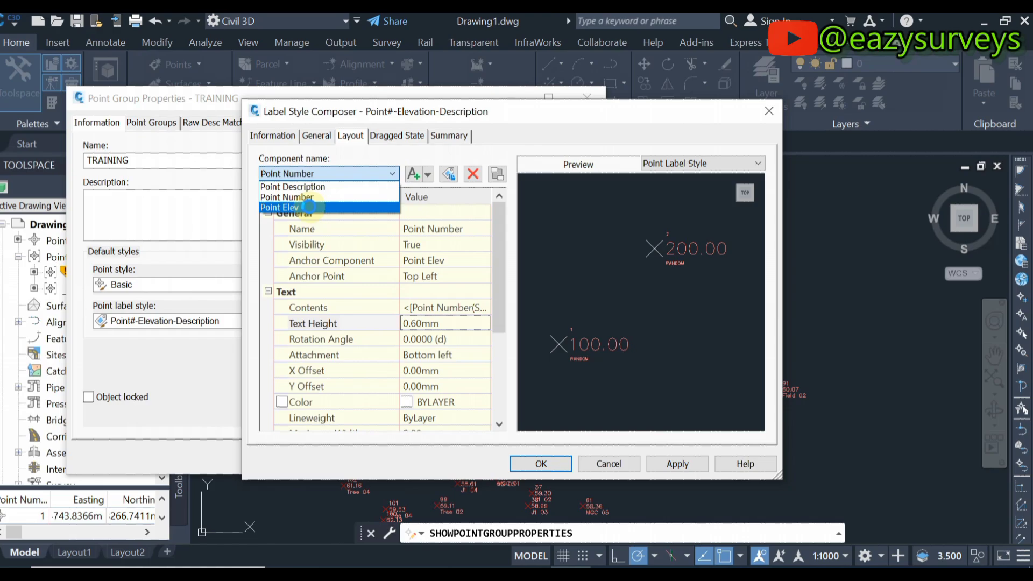
pyautogui.click(309, 207)
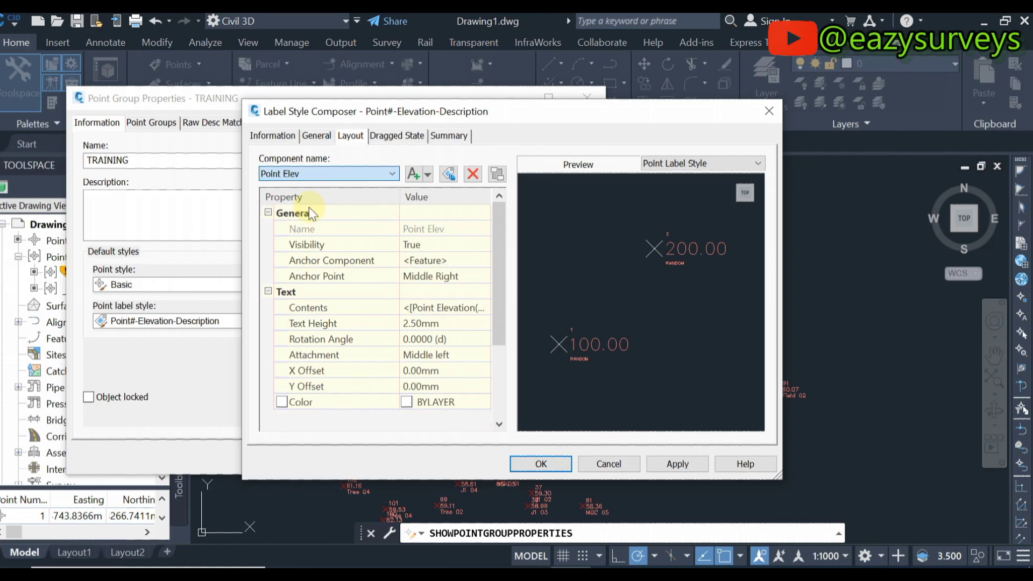
pyautogui.click(431, 325)
pyautogui.write('0.6')
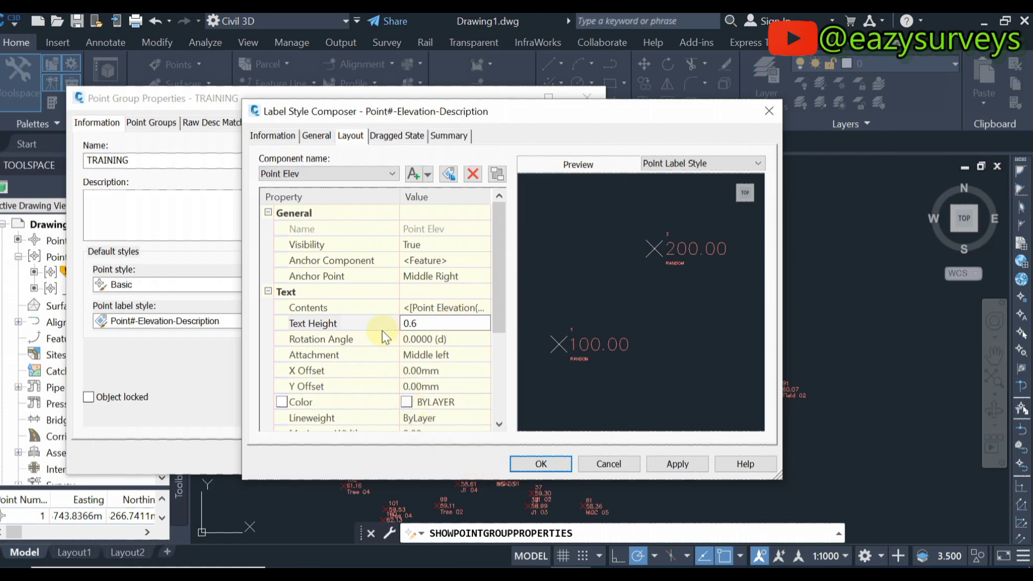
pyautogui.click(668, 464)
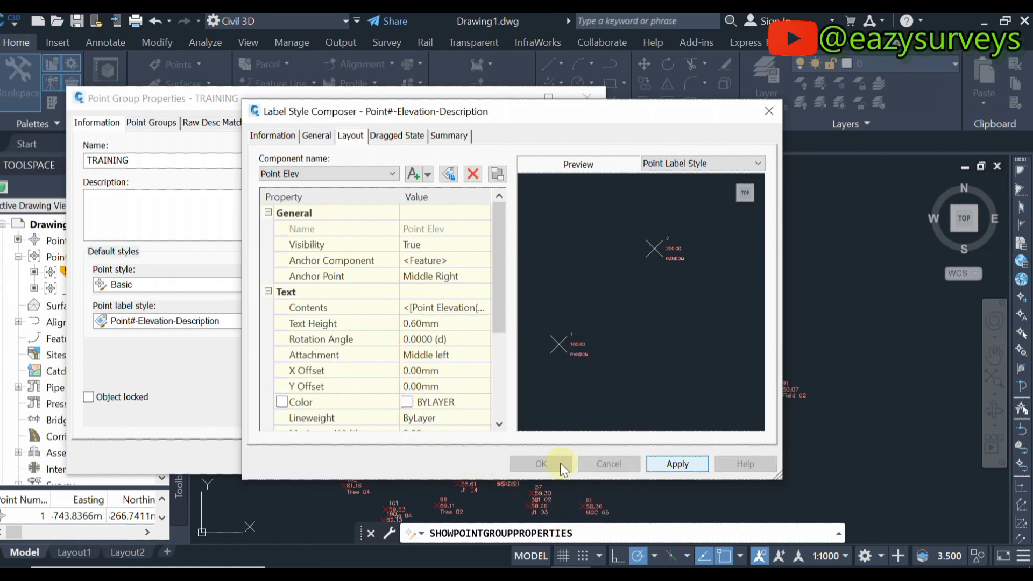
pyautogui.click(544, 463)
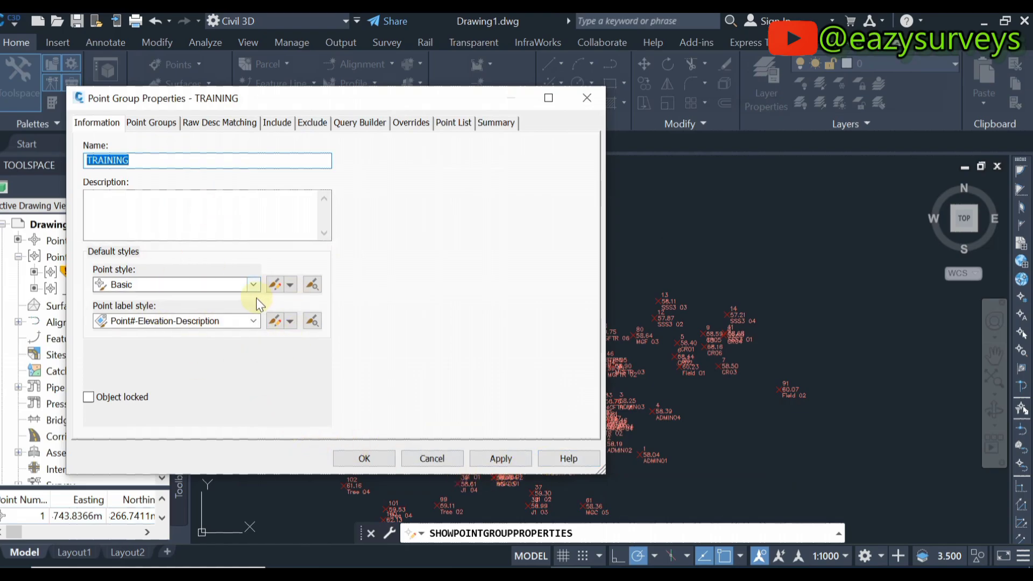
# Apply the TRAINING point group's style changes and close its properties.
pyautogui.click(516, 458)
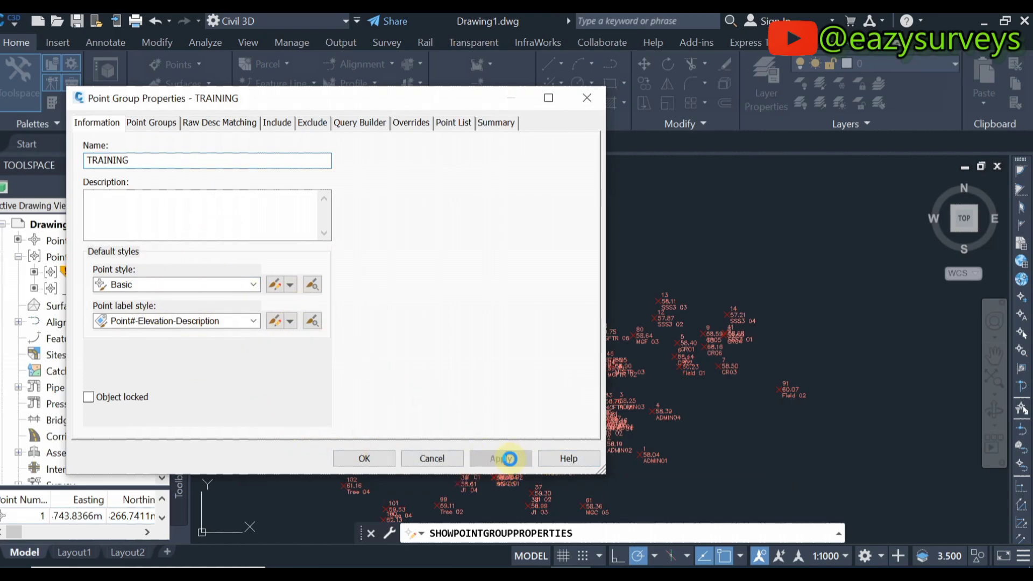
pyautogui.click(365, 458)
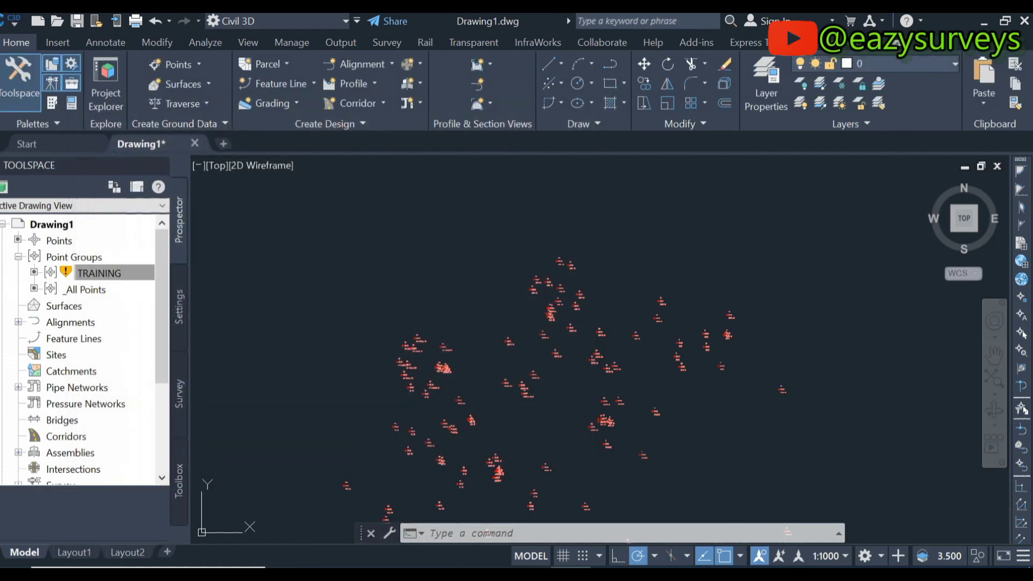
# Examine the resized point numbers, elevations and descriptions at several places across the survey points.
pyautogui.scroll(3, 584, 385)
pyautogui.scroll(3, 412, 270)
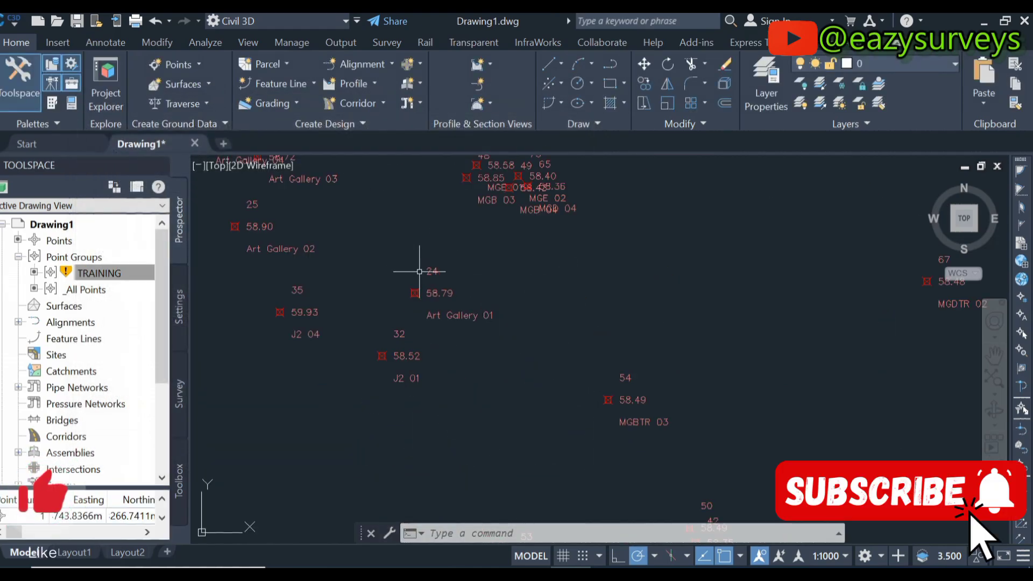
pyautogui.scroll(-6, 415, 323)
pyautogui.scroll(1, 419, 319)
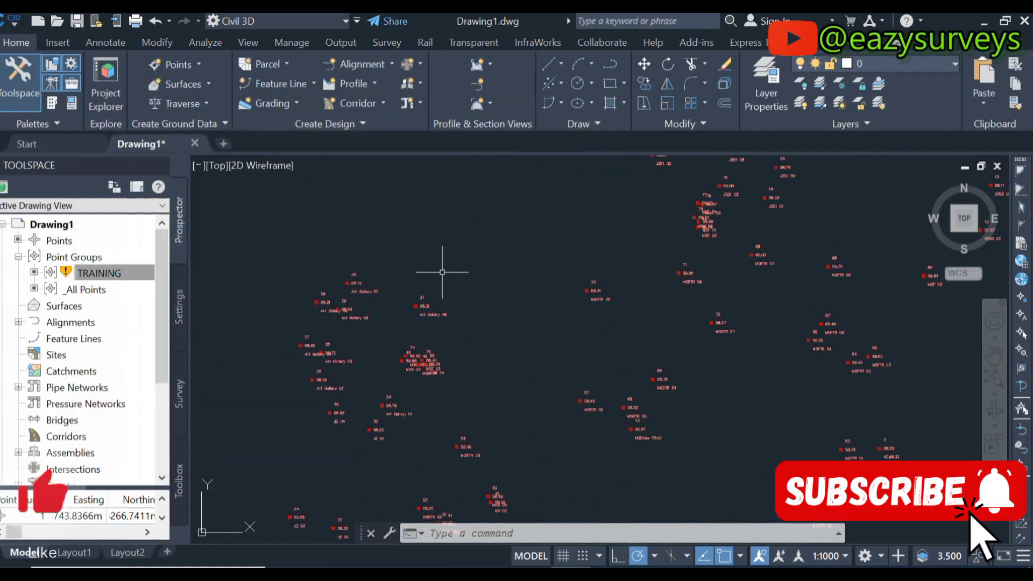
pyautogui.scroll(3, 396, 318)
pyautogui.scroll(-2, 403, 325)
pyautogui.scroll(-3, 400, 322)
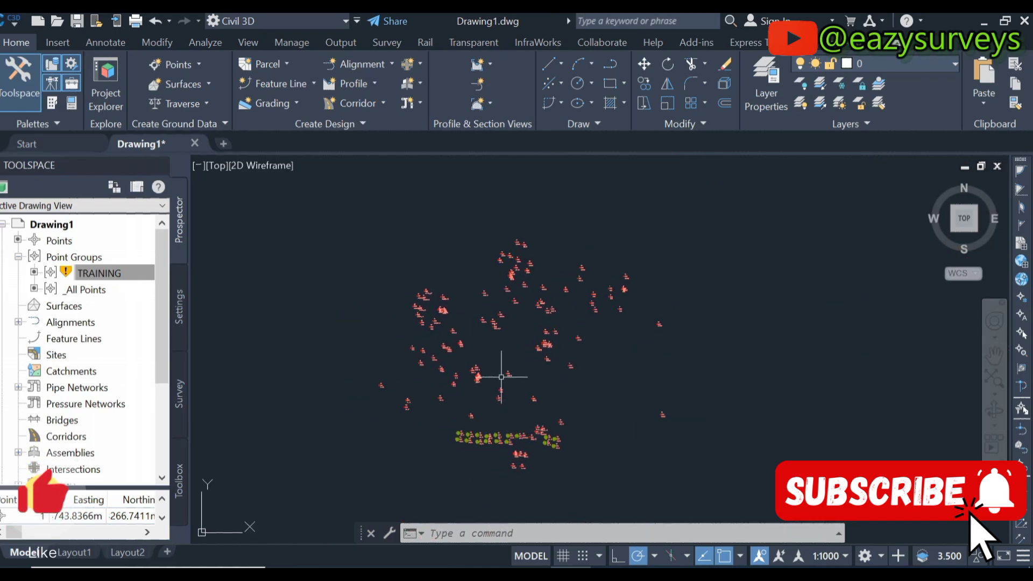
pyautogui.scroll(5, 475, 371)
pyautogui.scroll(6, 476, 386)
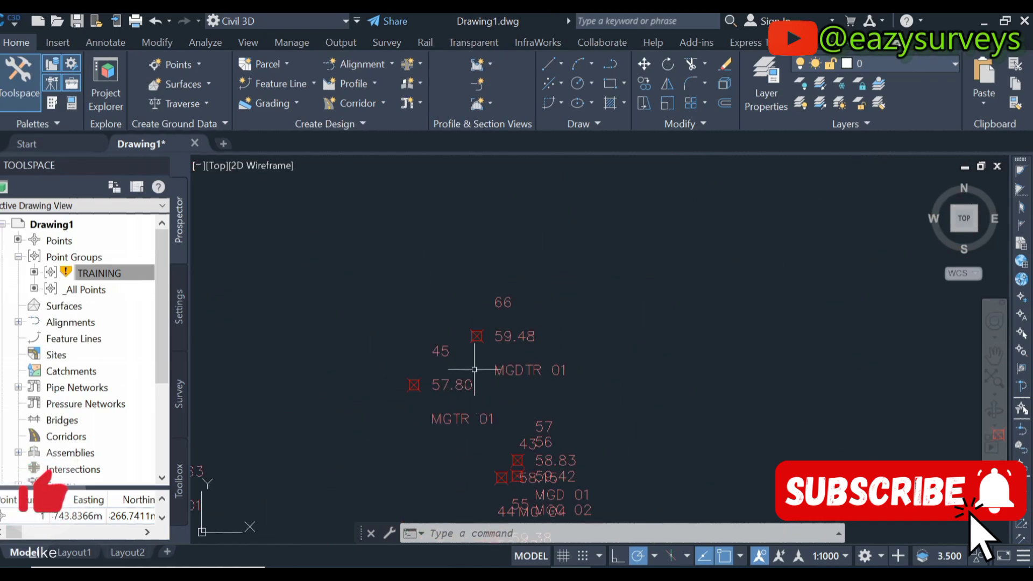
pyautogui.scroll(-2, 470, 360)
pyautogui.scroll(-5, 469, 361)
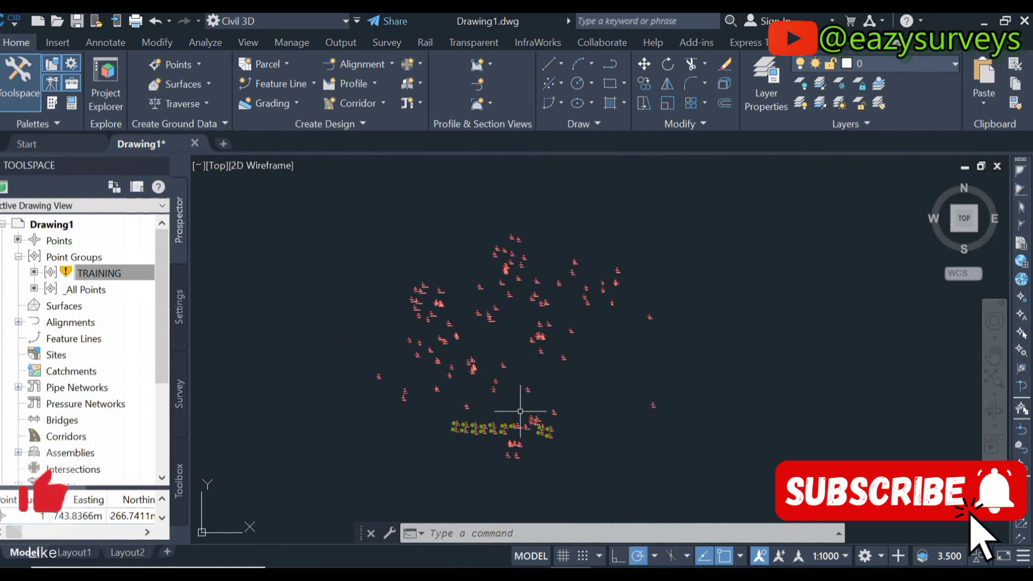
pyautogui.scroll(5, 535, 296)
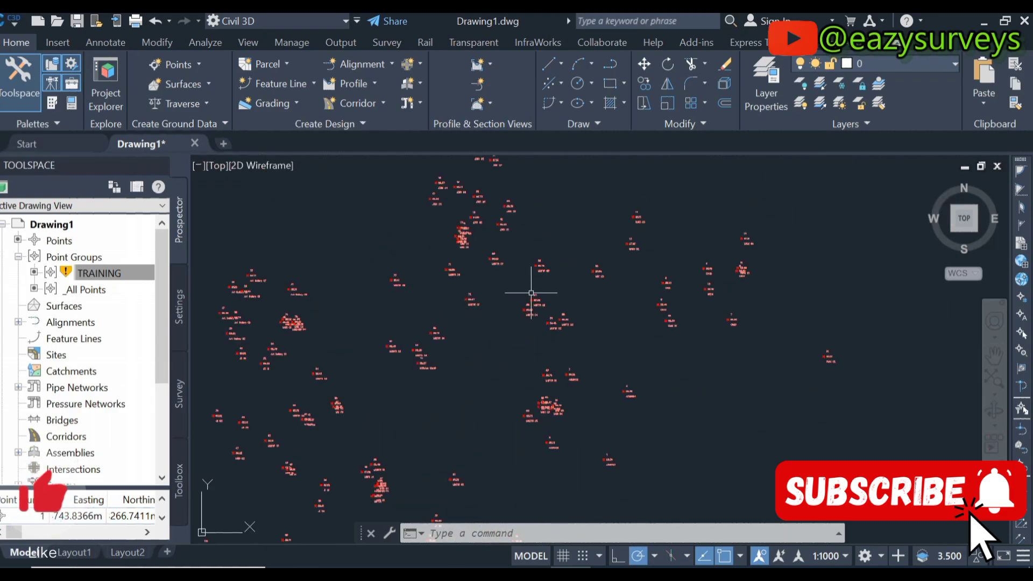
pyautogui.scroll(-5, 544, 345)
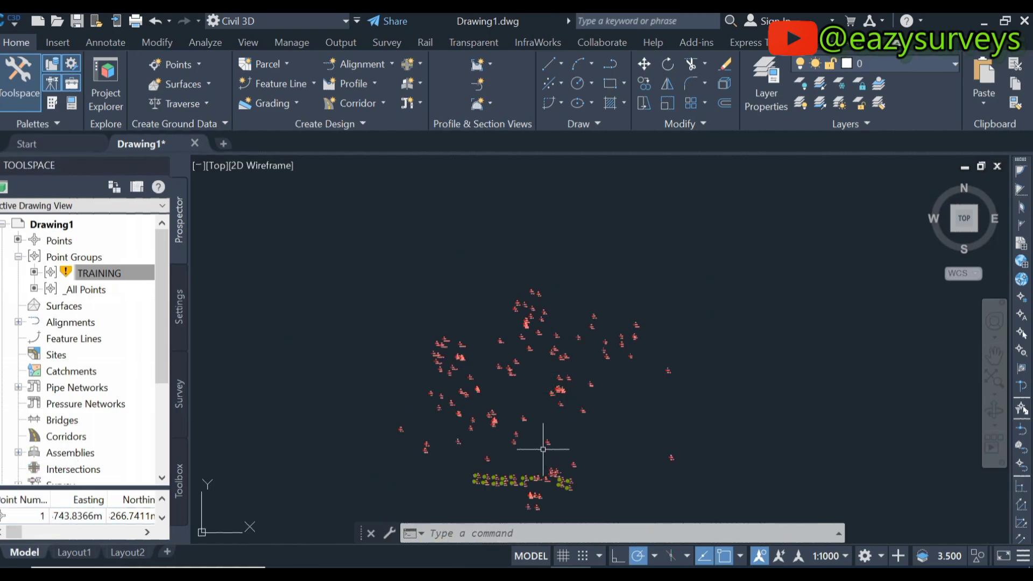
# Examine the tree symbols and their labels in the southern rows, and check the points across the rest of the survey.
pyautogui.moveTo(525, 489); pyautogui.dragTo(524, 363, button='middle')
pyautogui.scroll(5, 471, 337)
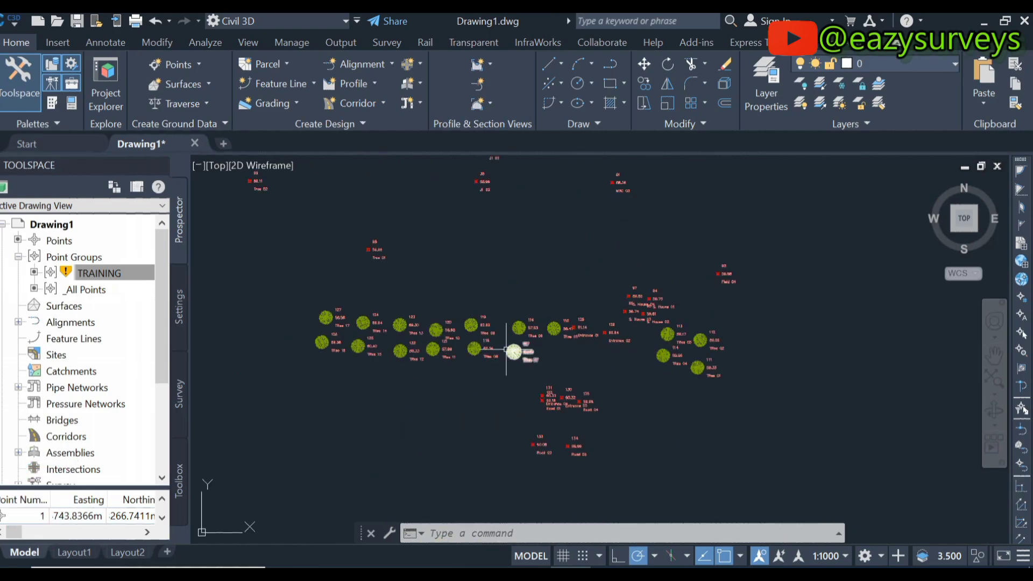
pyautogui.scroll(2, 476, 323)
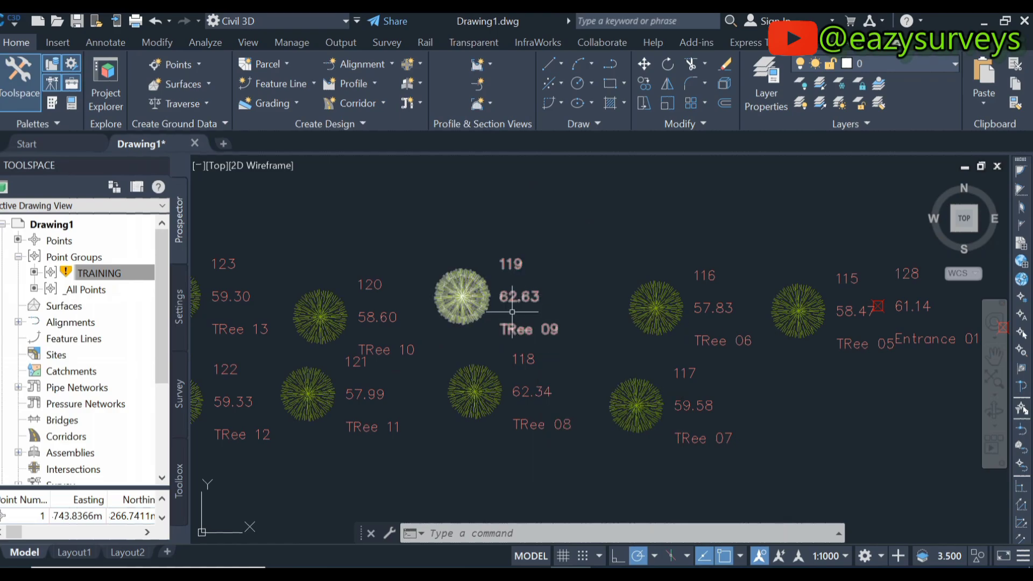
pyautogui.scroll(-6, 530, 388)
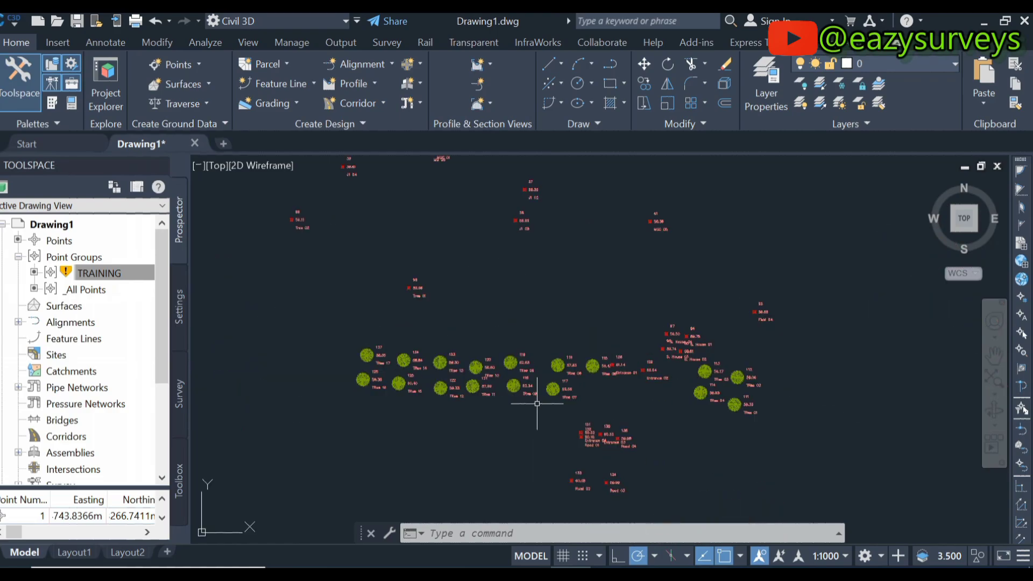
pyautogui.scroll(7, 474, 363)
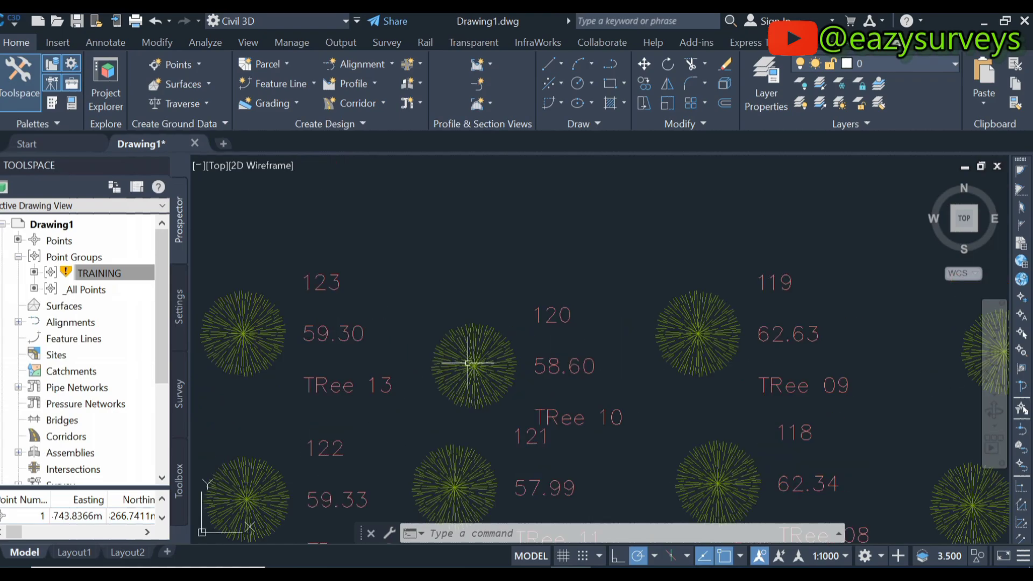
pyautogui.scroll(-5, 482, 371)
pyautogui.scroll(5, 487, 375)
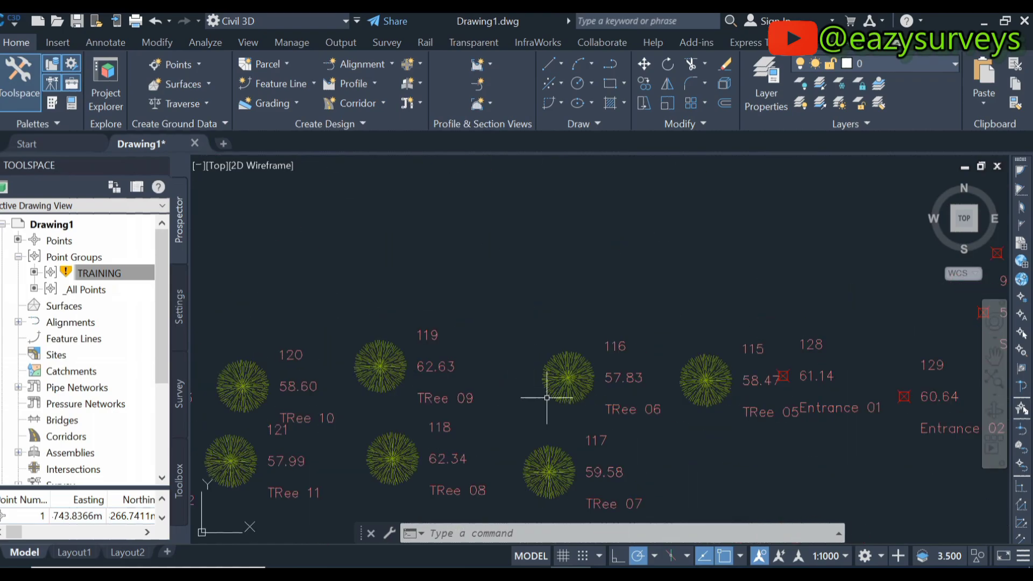
pyautogui.scroll(-8, 561, 402)
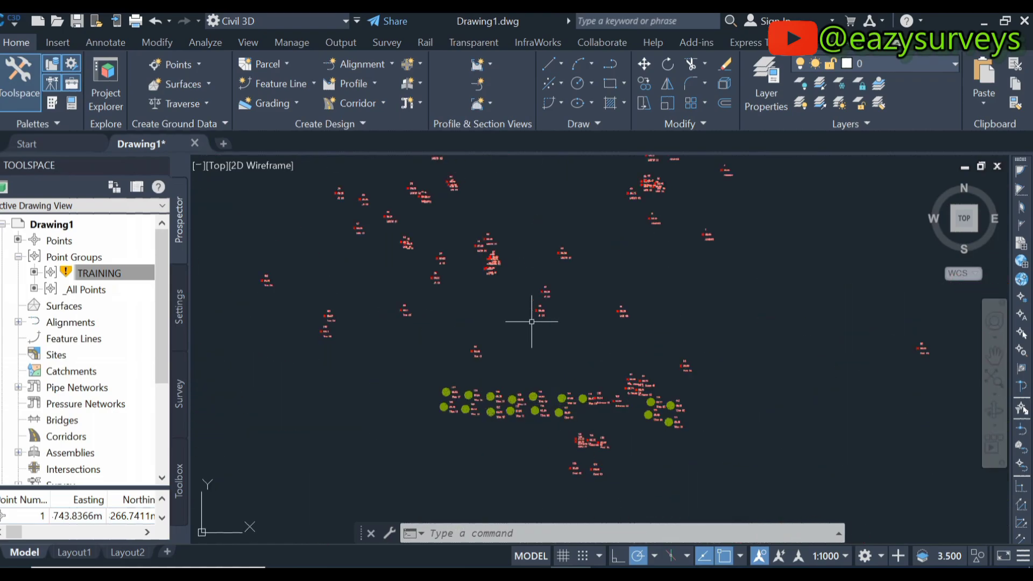
pyautogui.scroll(-3, 536, 339)
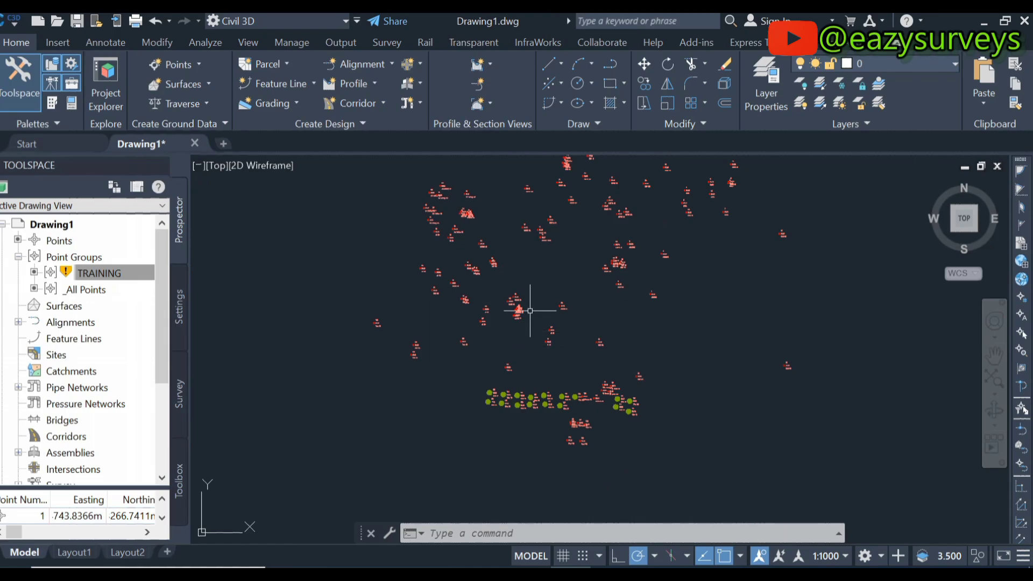
pyautogui.scroll(5, 485, 212)
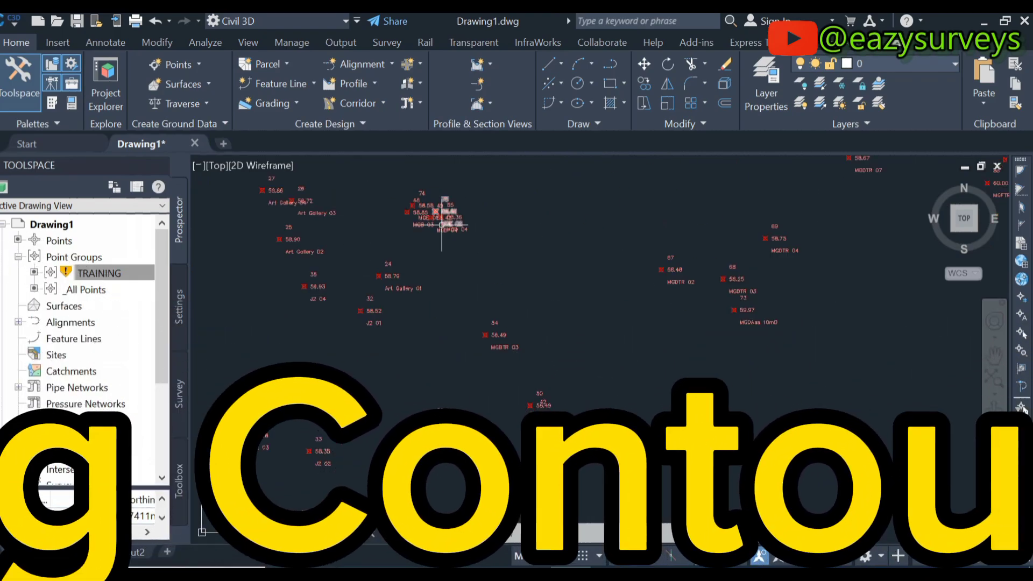
pyautogui.scroll(-7, 441, 225)
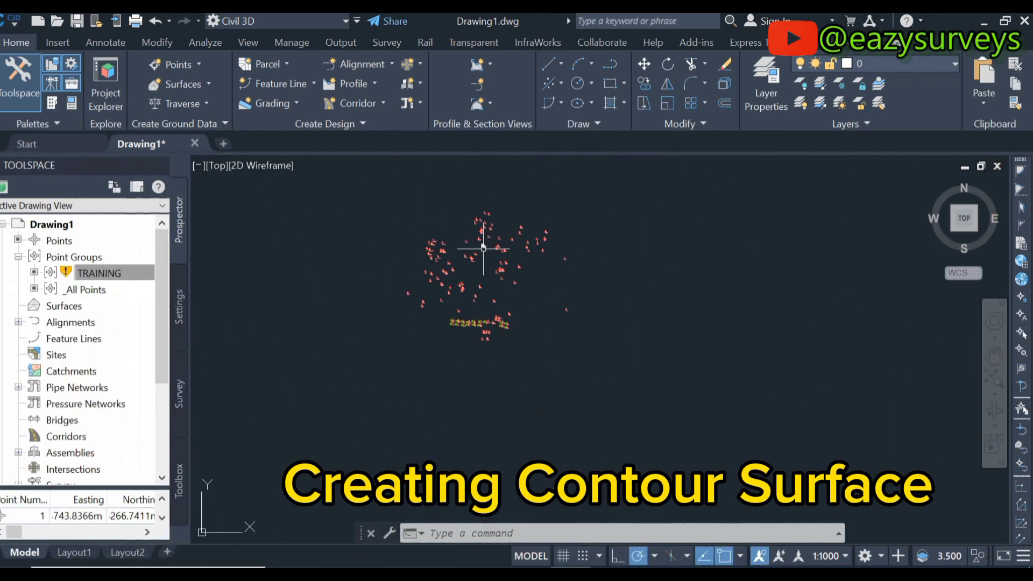
pyautogui.scroll(5, 484, 258)
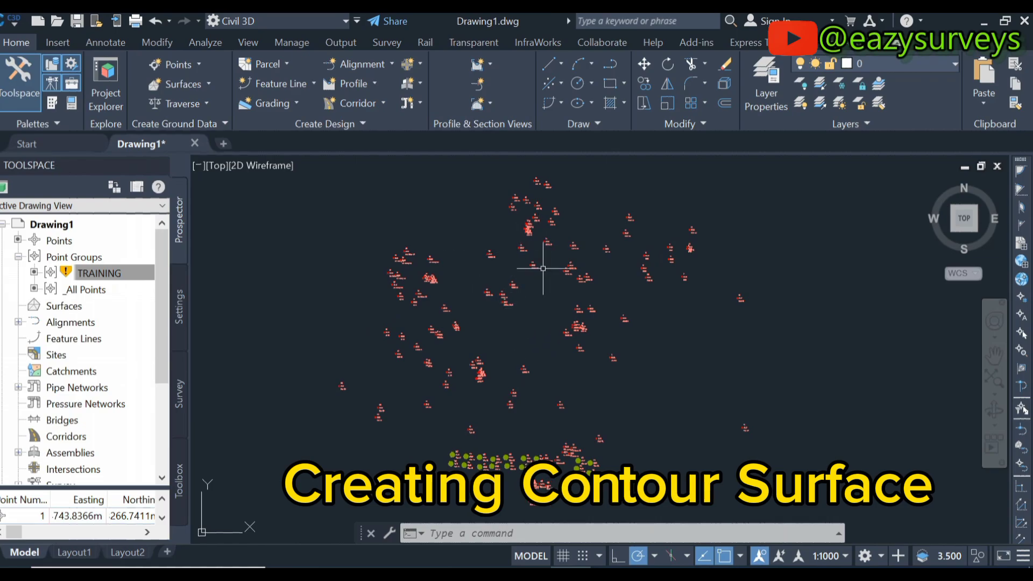
pyautogui.scroll(5, 546, 226)
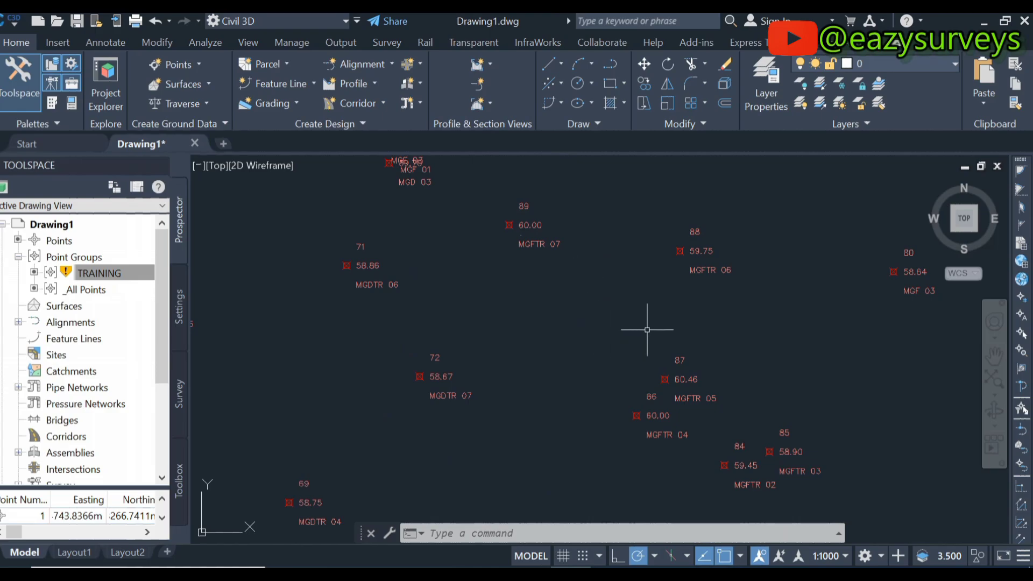
# Start creating a TIN surface from the Surfaces collection and open its name template for editing.
pyautogui.click(95, 314)
pyautogui.click(64, 307)
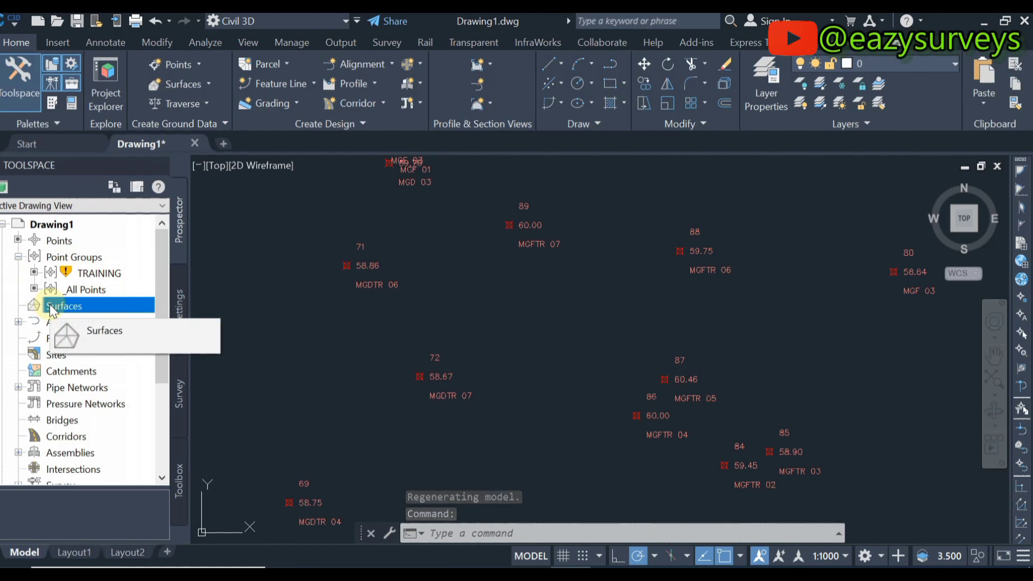
pyautogui.rightClick(49, 306)
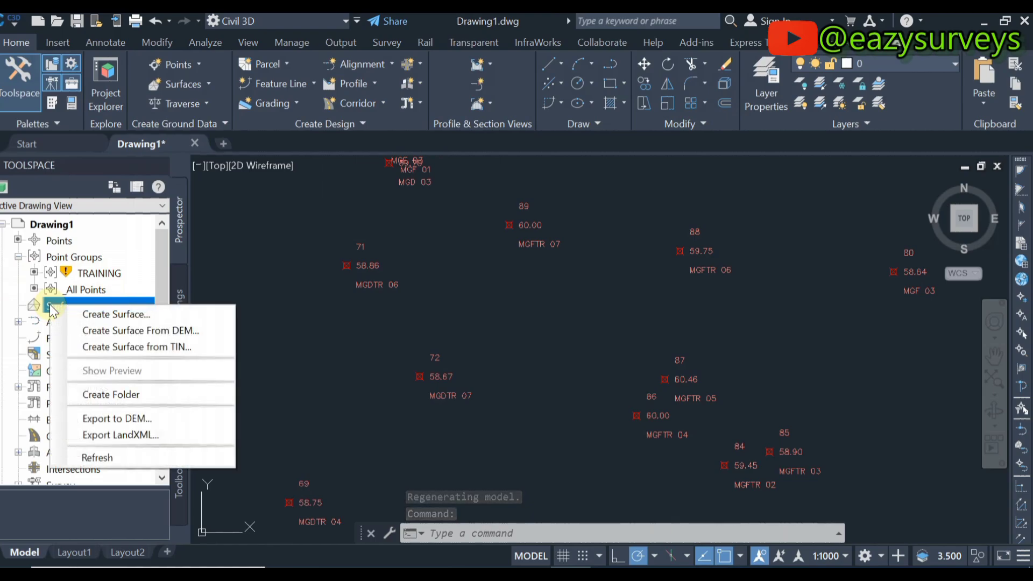
pyautogui.click(98, 315)
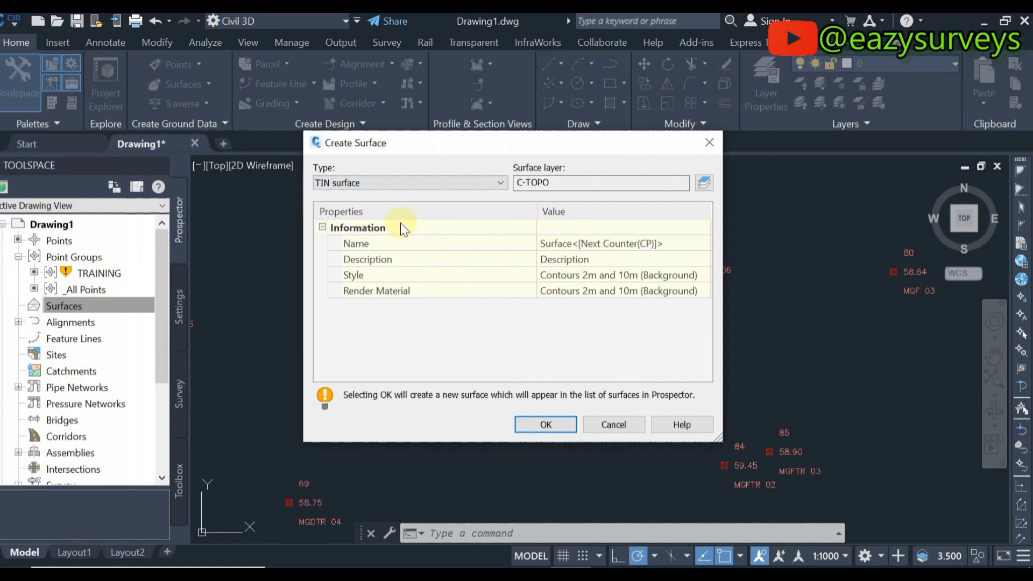
pyautogui.click(677, 243)
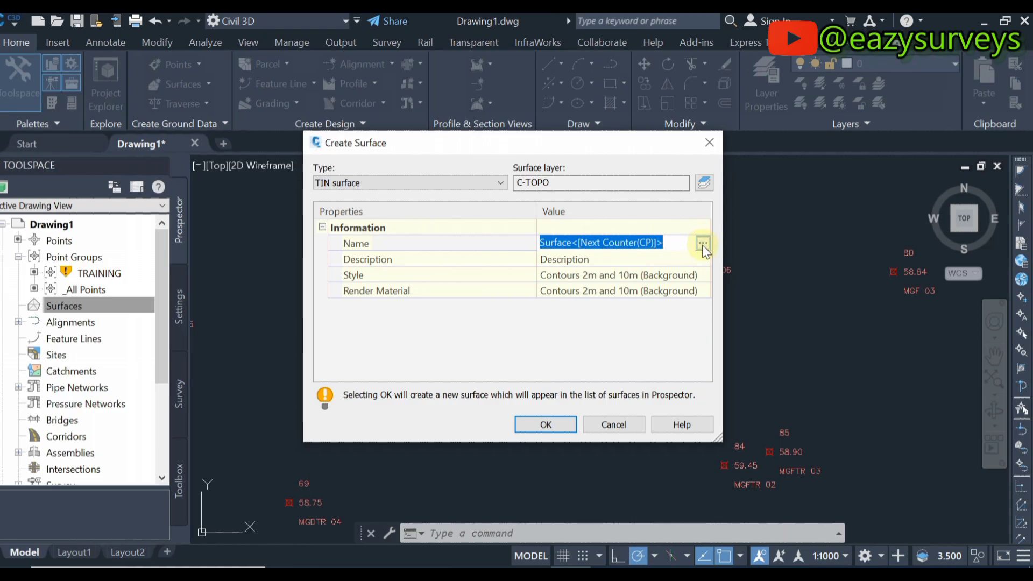
pyautogui.click(702, 244)
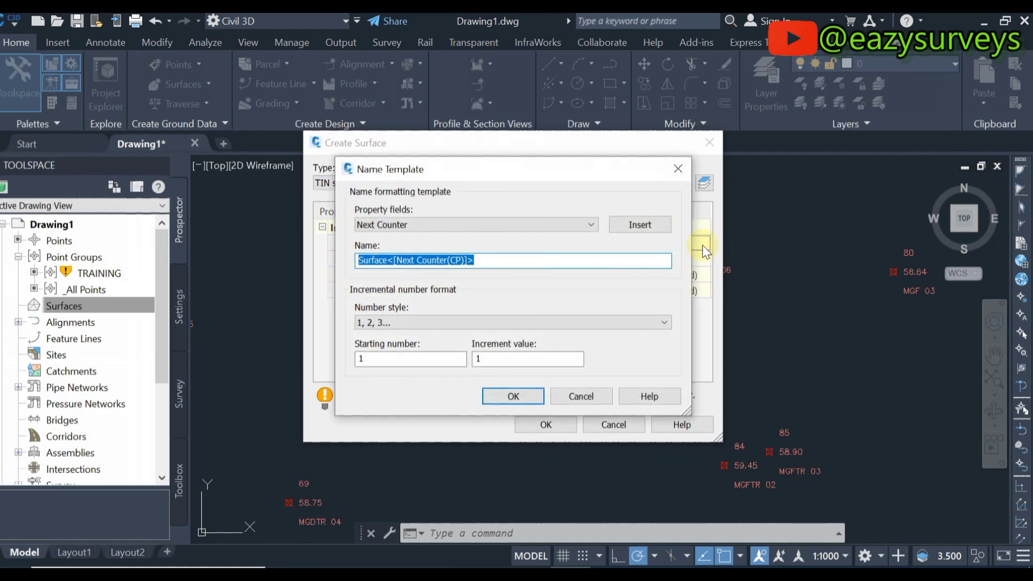
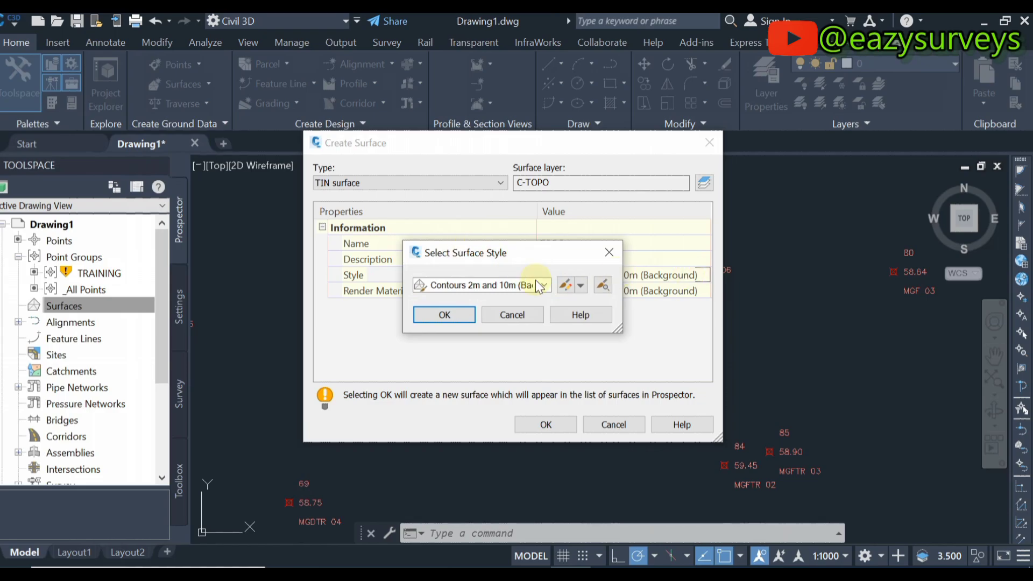
# Choose Contours and Triangles as the new surface's style and open that style for editing.
pyautogui.click(545, 286)
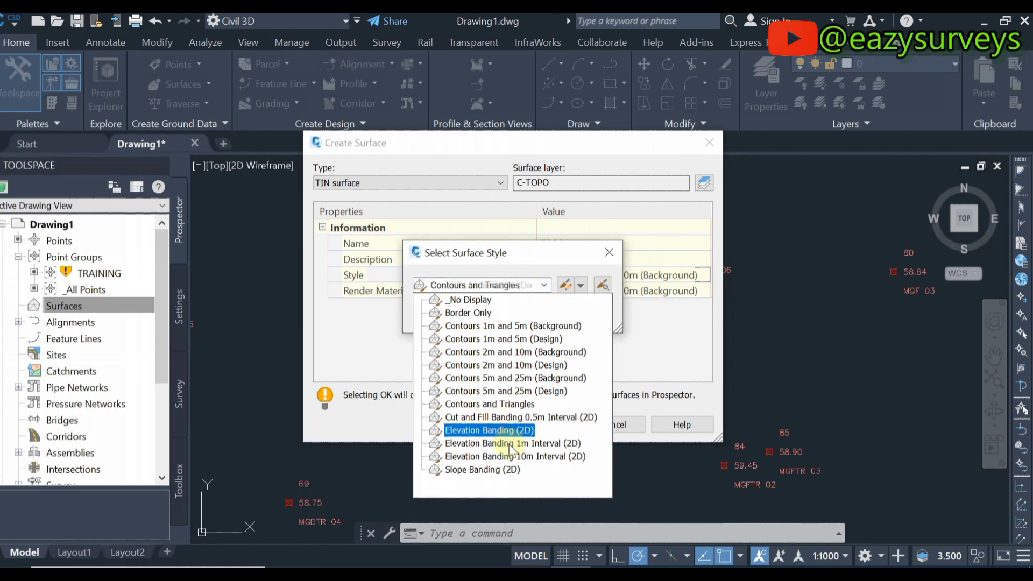
pyautogui.click(501, 410)
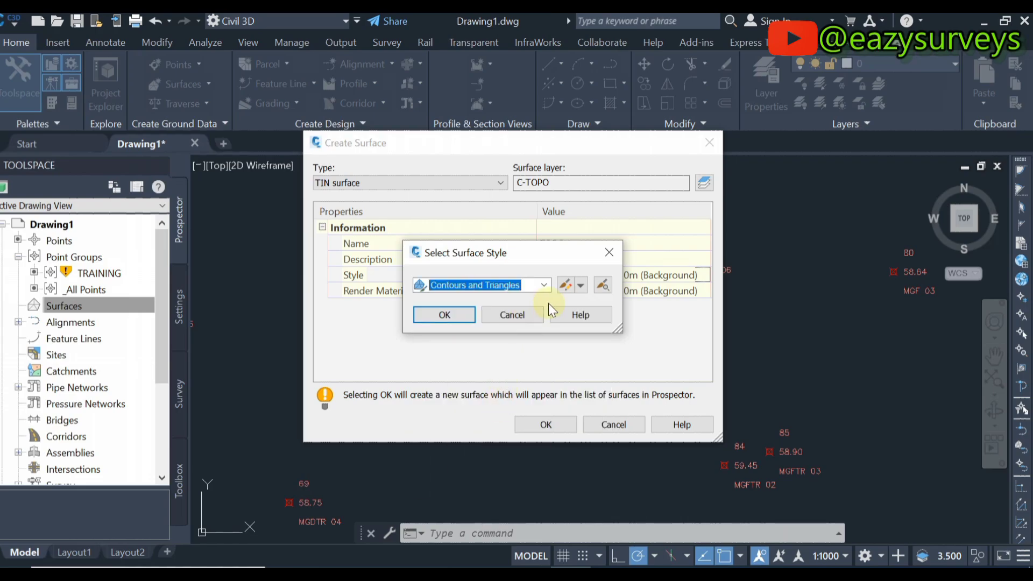
pyautogui.click(564, 283)
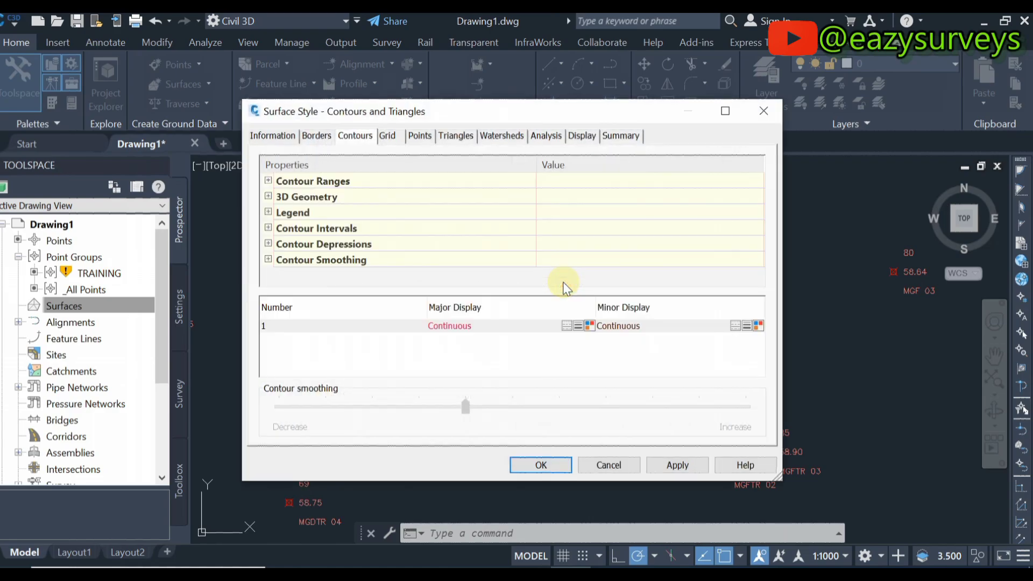
# Set the minor contour interval of the Contours and Triangles style to 0.5 m.
pyautogui.click(268, 228)
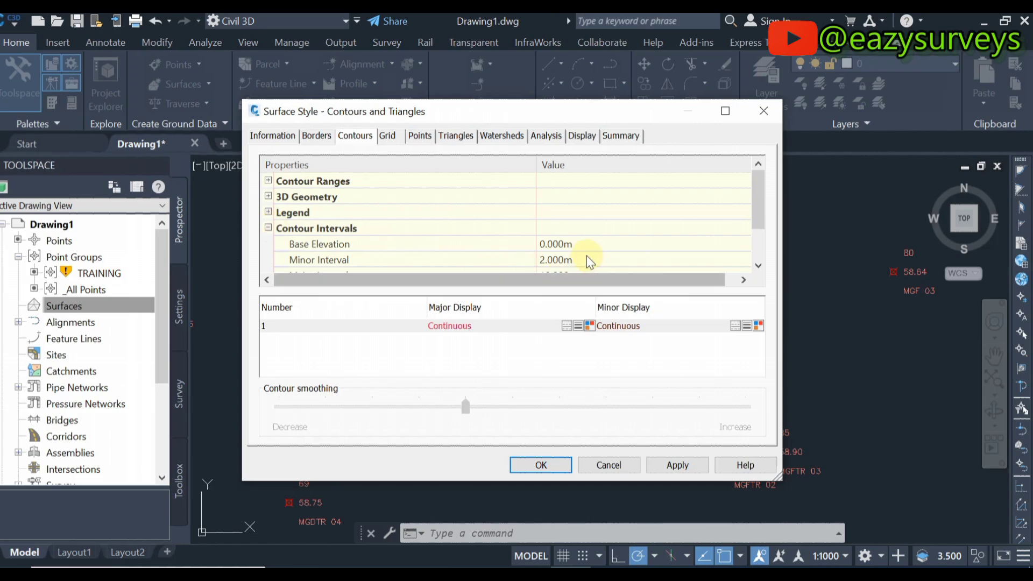
pyautogui.scroll(-1, 564, 251)
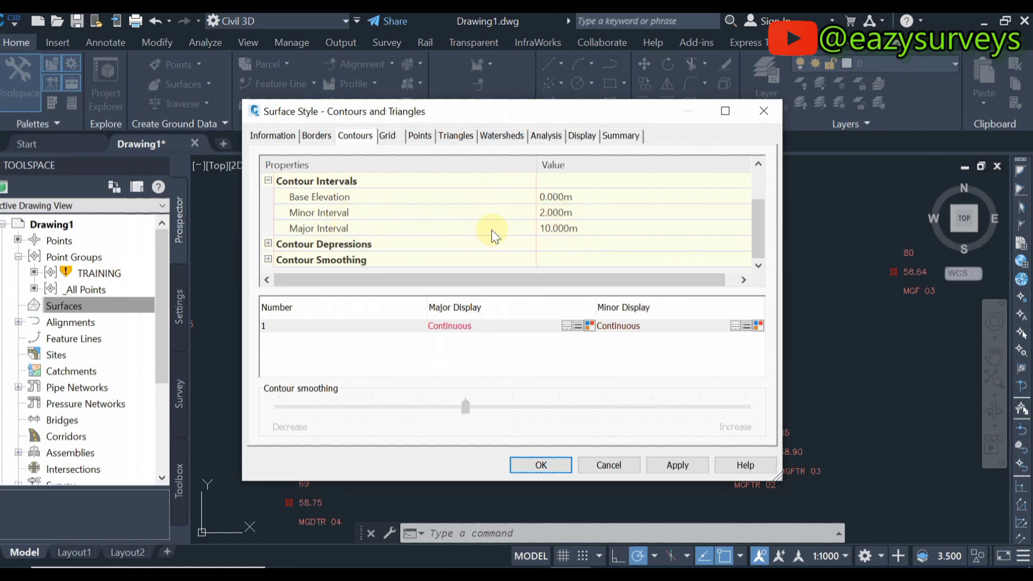
pyautogui.click(564, 213)
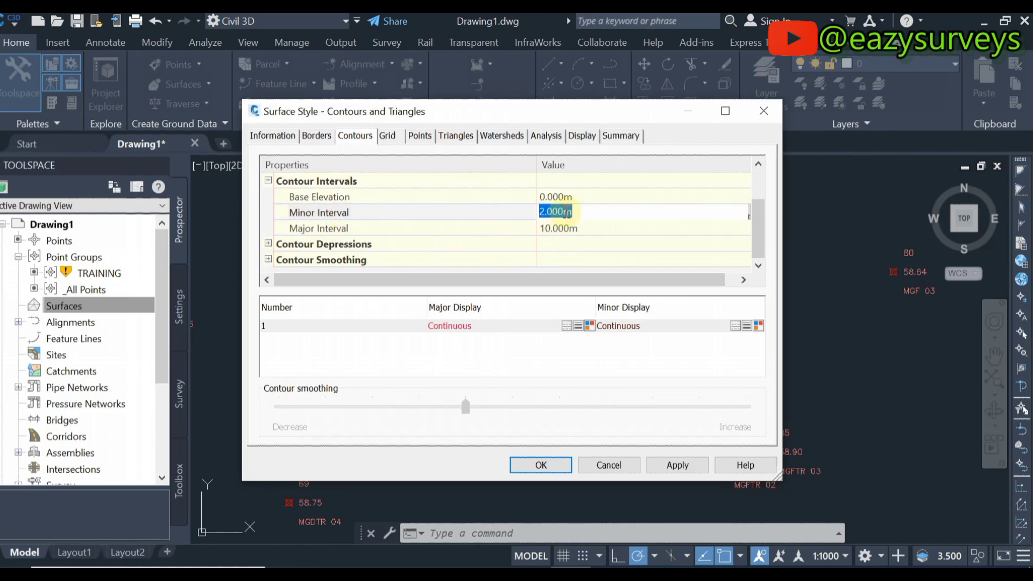
pyautogui.click(566, 212)
pyautogui.moveTo(563, 213); pyautogui.dragTo(534, 215)
pyautogui.write('0.5m')
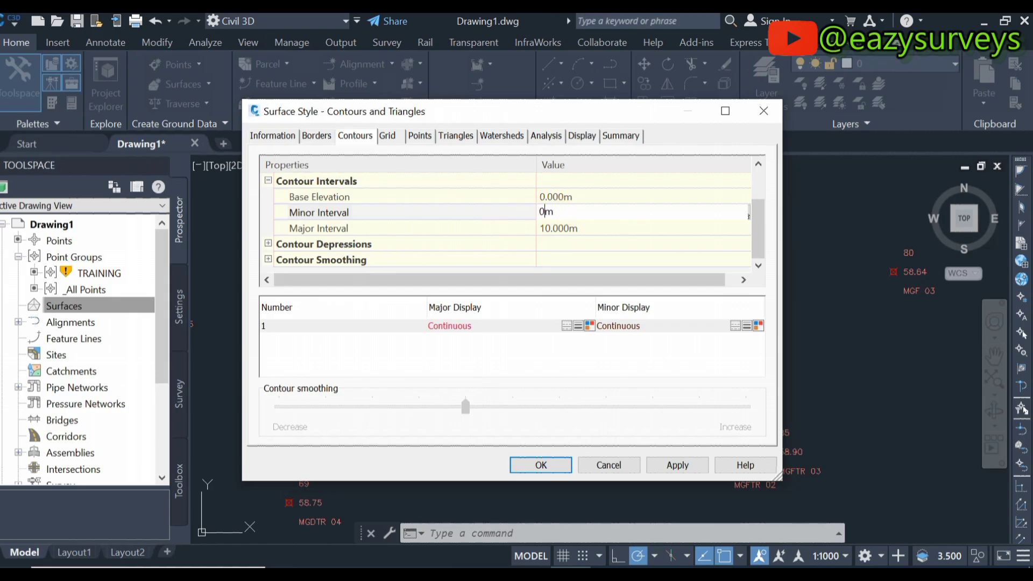
# Set the major contour interval of the Contours and Triangles style to 1 m.
pyautogui.click(571, 231)
pyautogui.click(566, 228)
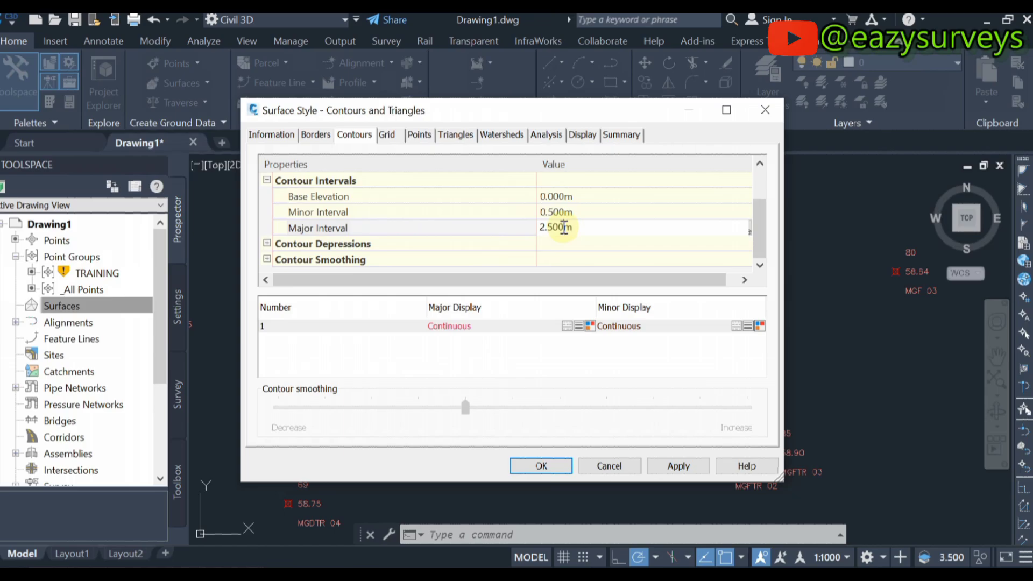
pyautogui.moveTo(598, 187); pyautogui.dragTo(556, 188)
pyautogui.write('1m')
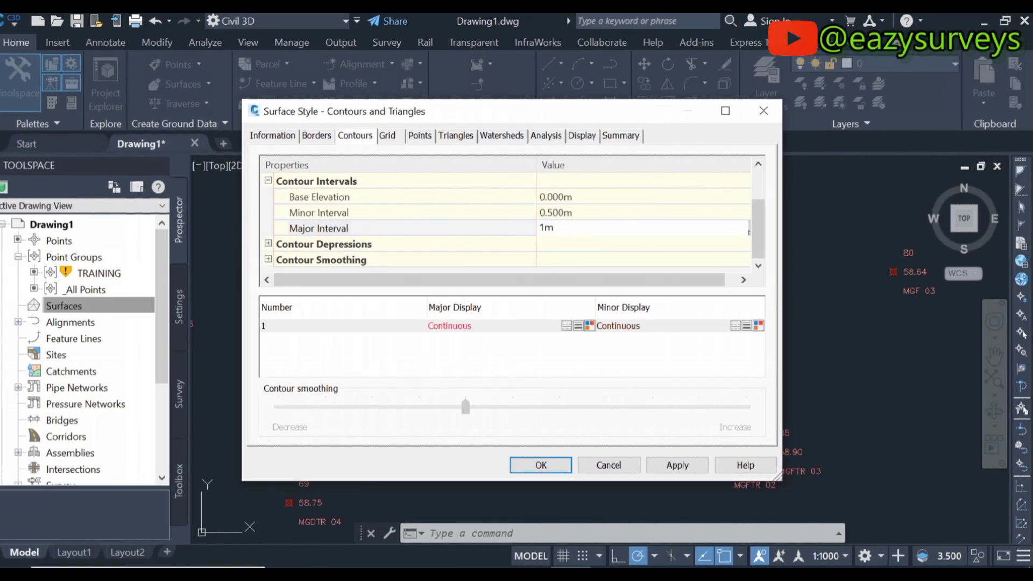
# Turn on the display of depression contours in the Contours and Triangles style.
pyautogui.click(595, 211)
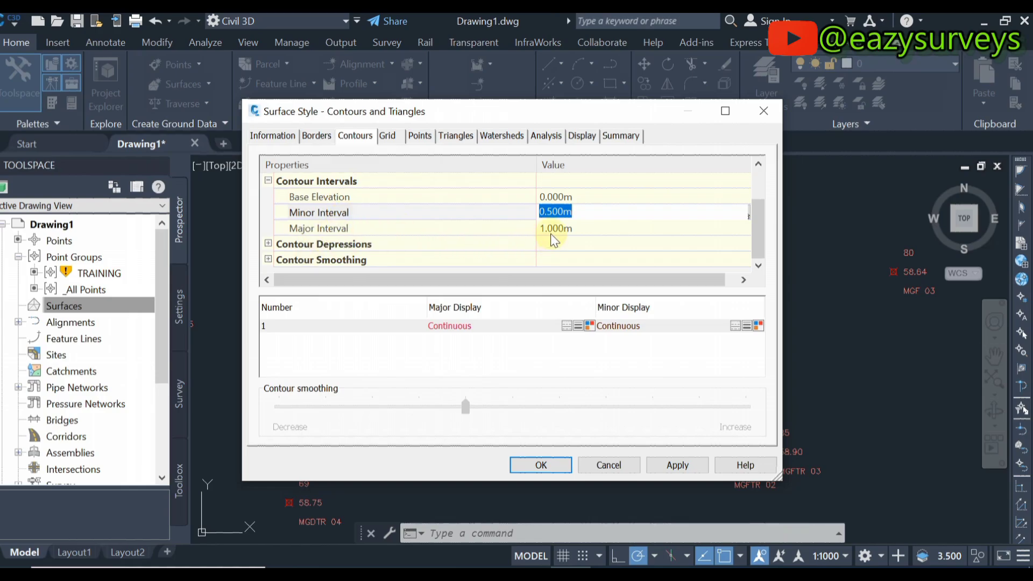
pyautogui.scroll(1, 555, 240)
pyautogui.scroll(-1, 554, 241)
pyautogui.scroll(1, 297, 230)
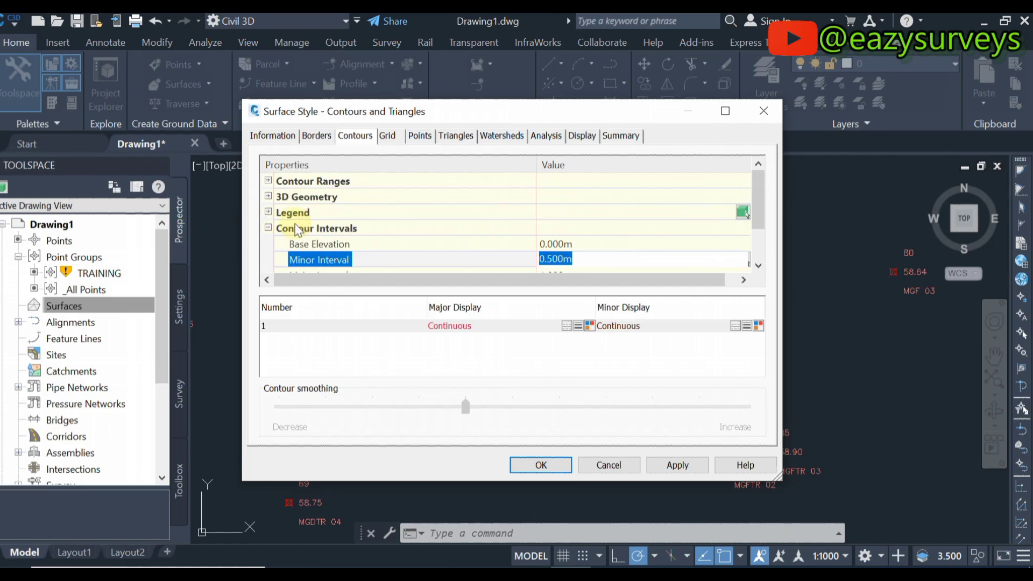
pyautogui.click(268, 229)
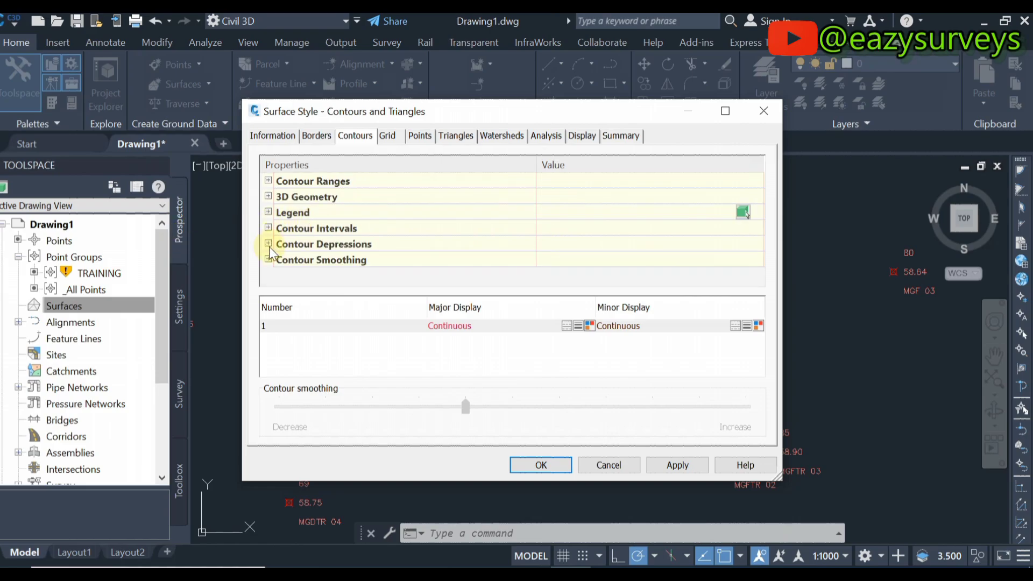
pyautogui.click(268, 244)
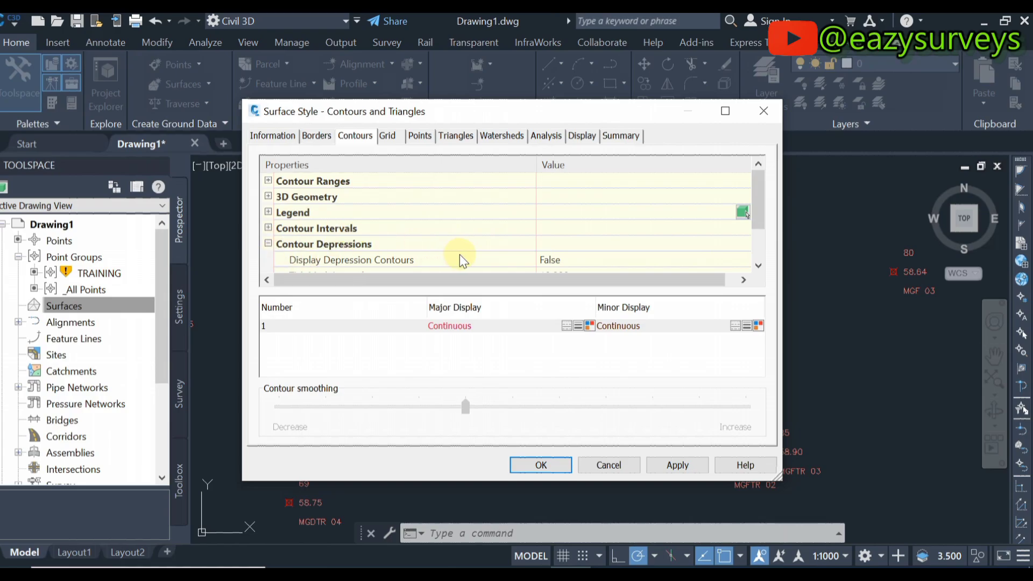
pyautogui.scroll(-1, 463, 258)
pyautogui.click(572, 219)
pyautogui.click(567, 215)
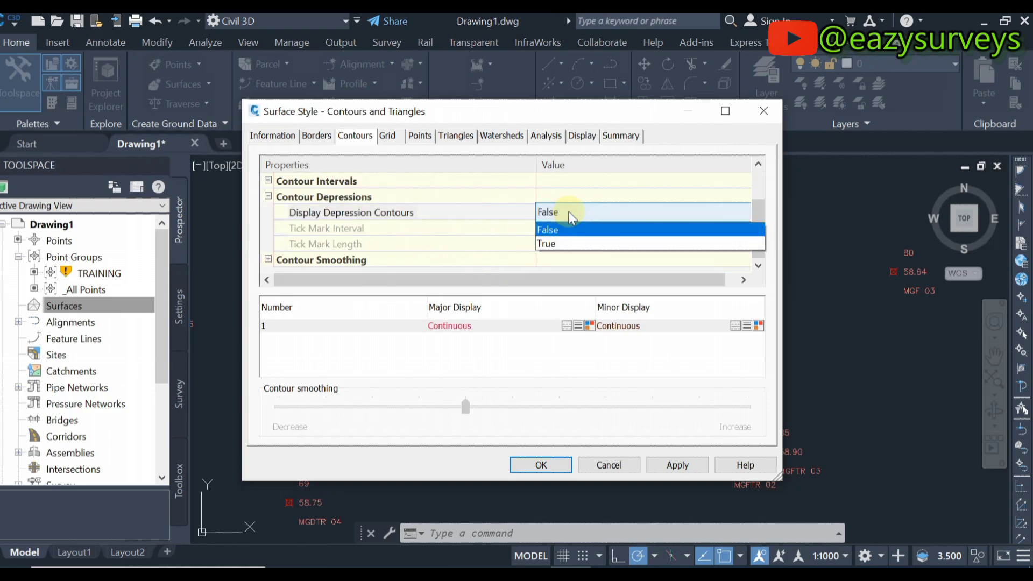
pyautogui.click(563, 230)
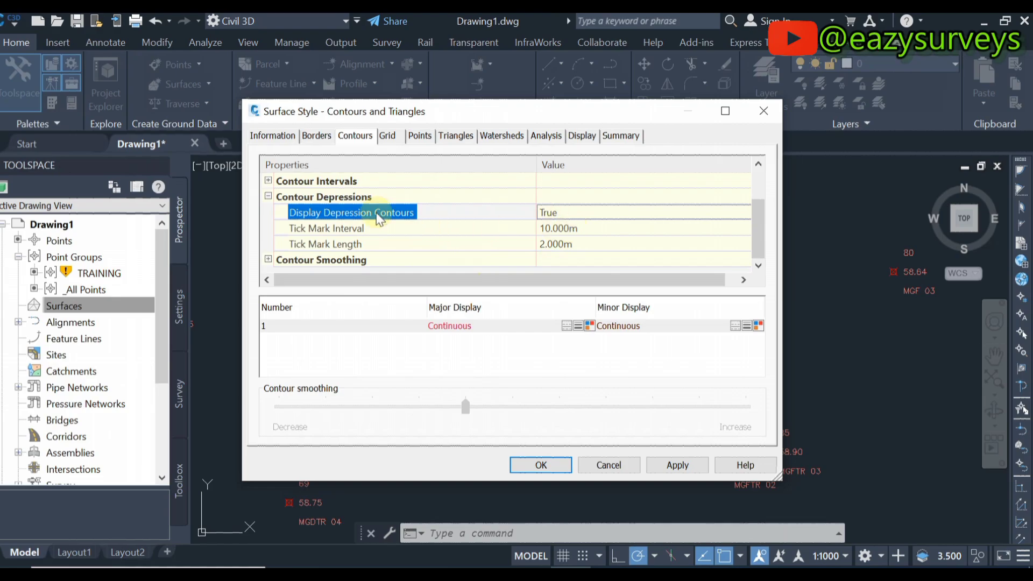
pyautogui.click(268, 196)
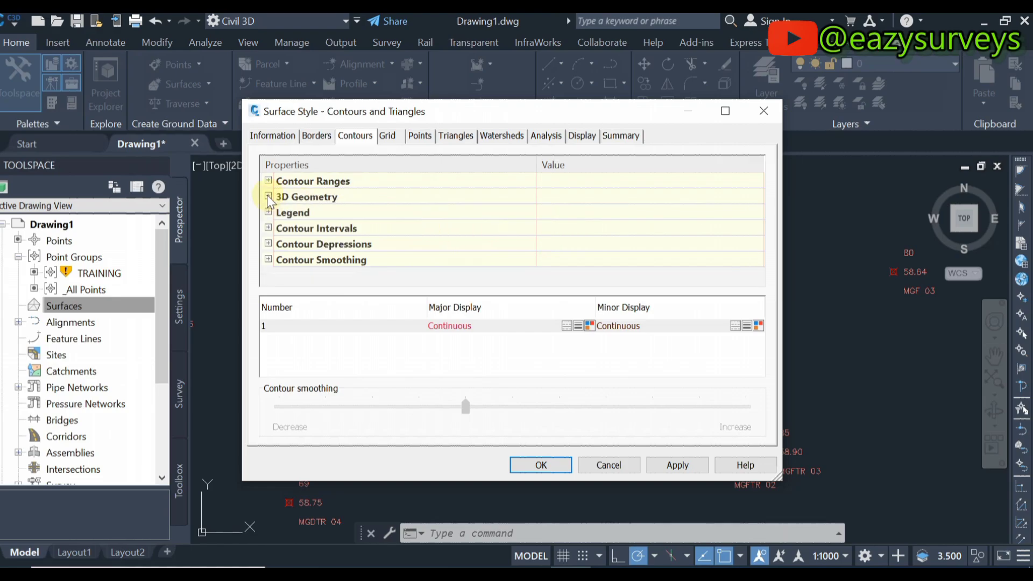
# Turn on Smooth Contours in the style's contour smoothing settings.
pyautogui.click(268, 259)
pyautogui.scroll(-1, 512, 264)
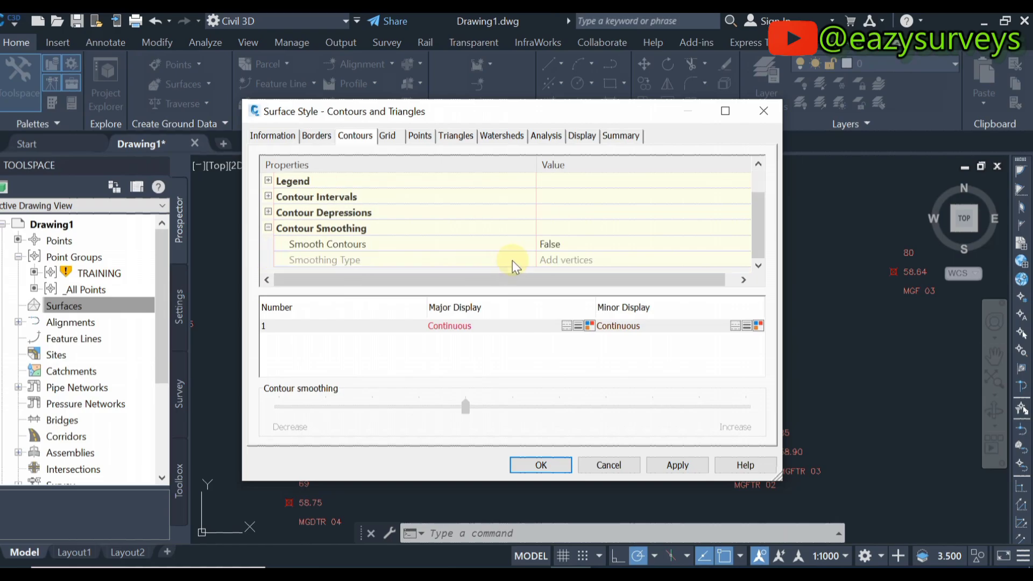
pyautogui.click(572, 245)
pyautogui.click(572, 245)
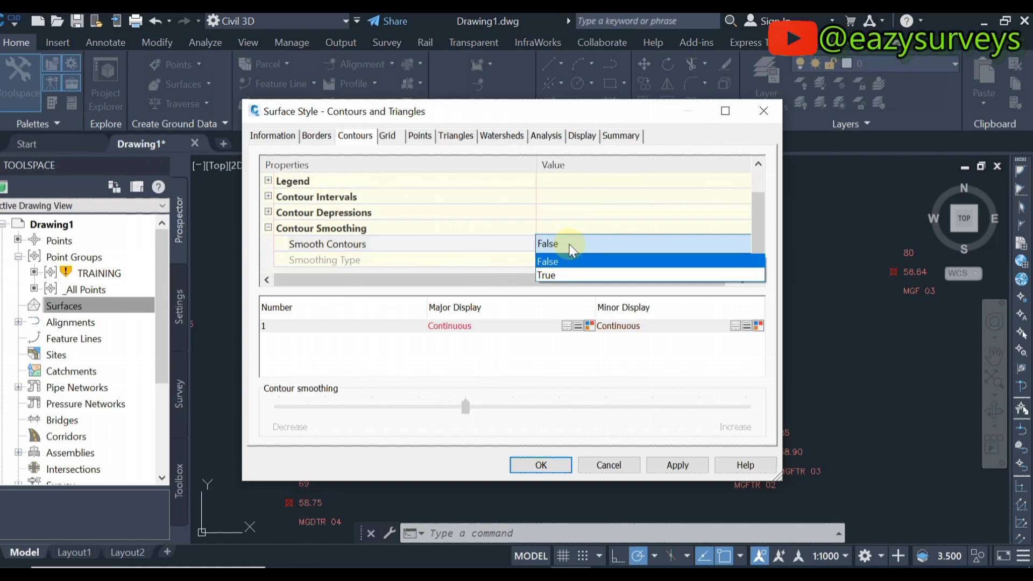
pyautogui.click(558, 274)
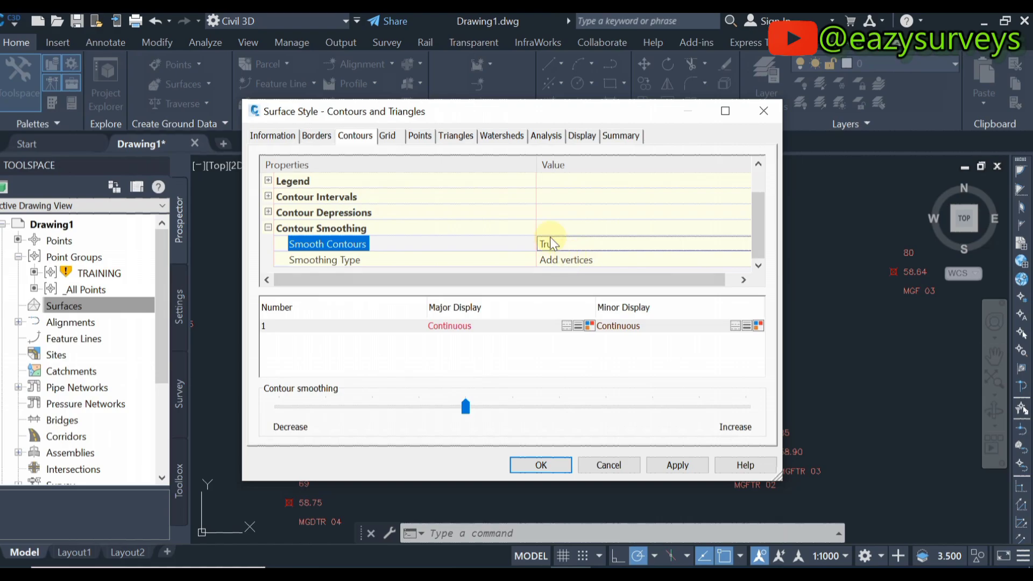
pyautogui.click(268, 228)
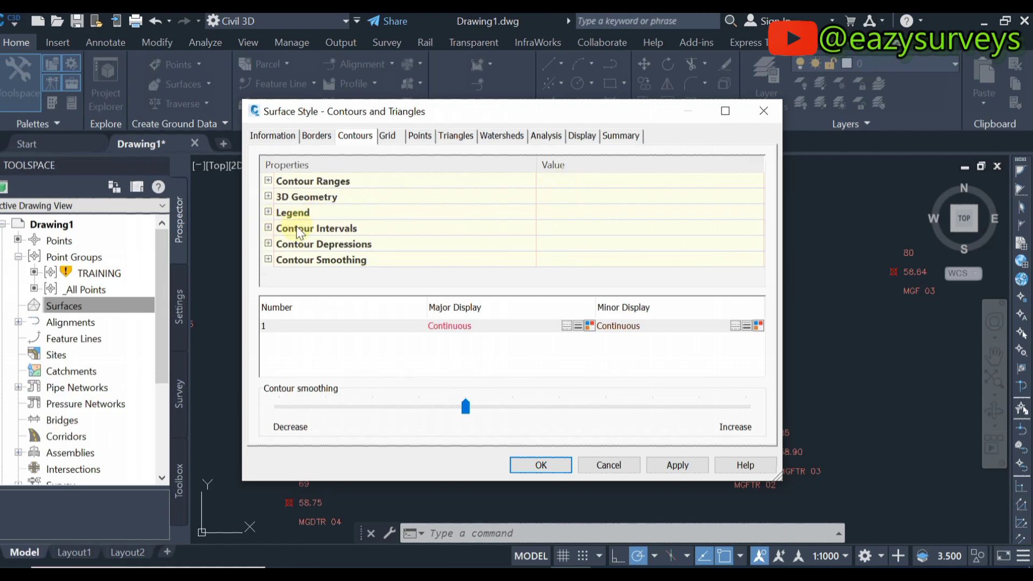
# Save the edited style, assign Contours and Triangles to the surface and create the TIN surface TOPO1.
pyautogui.click(679, 465)
pyautogui.click(543, 464)
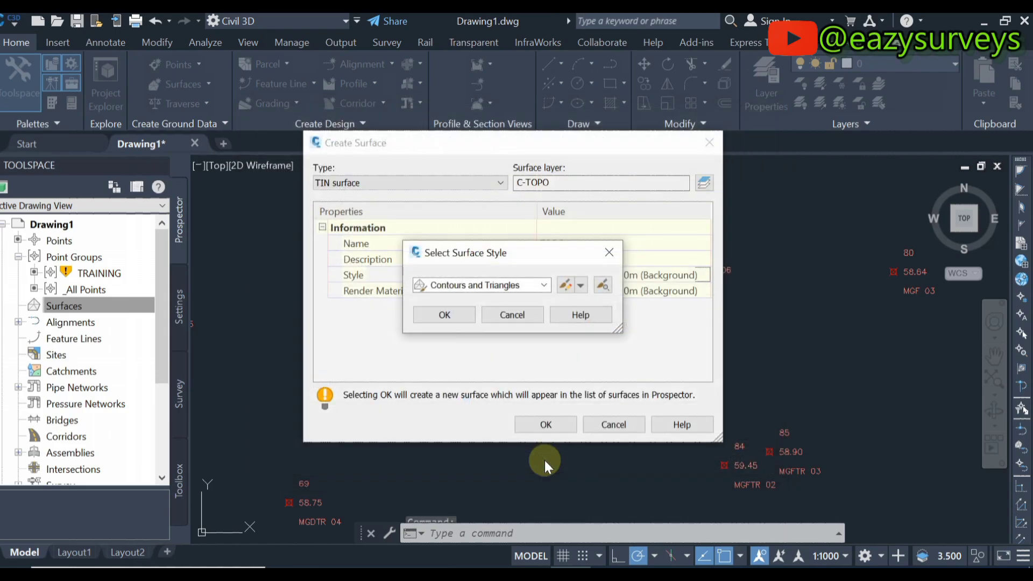
pyautogui.click(445, 315)
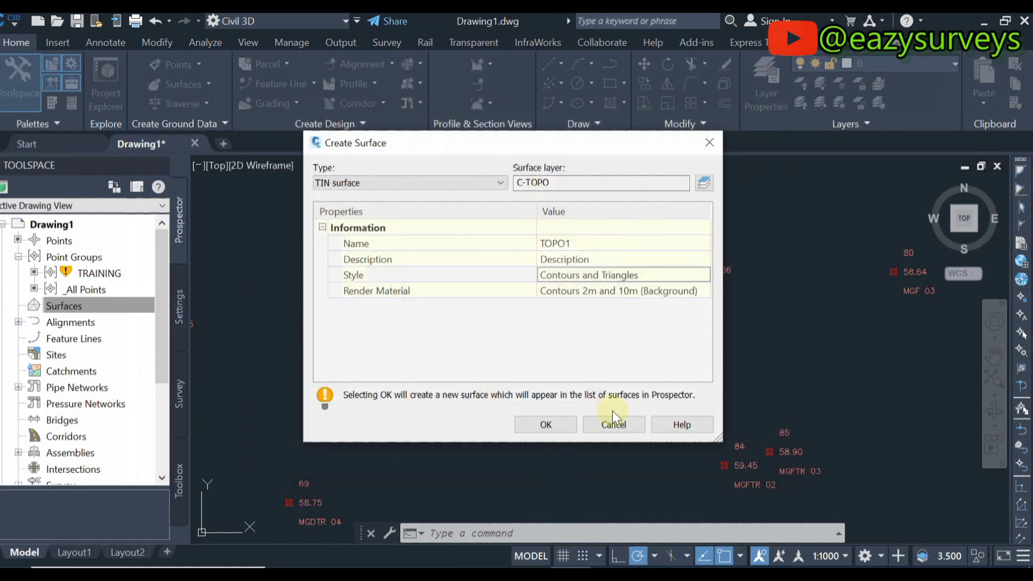
pyautogui.click(551, 421)
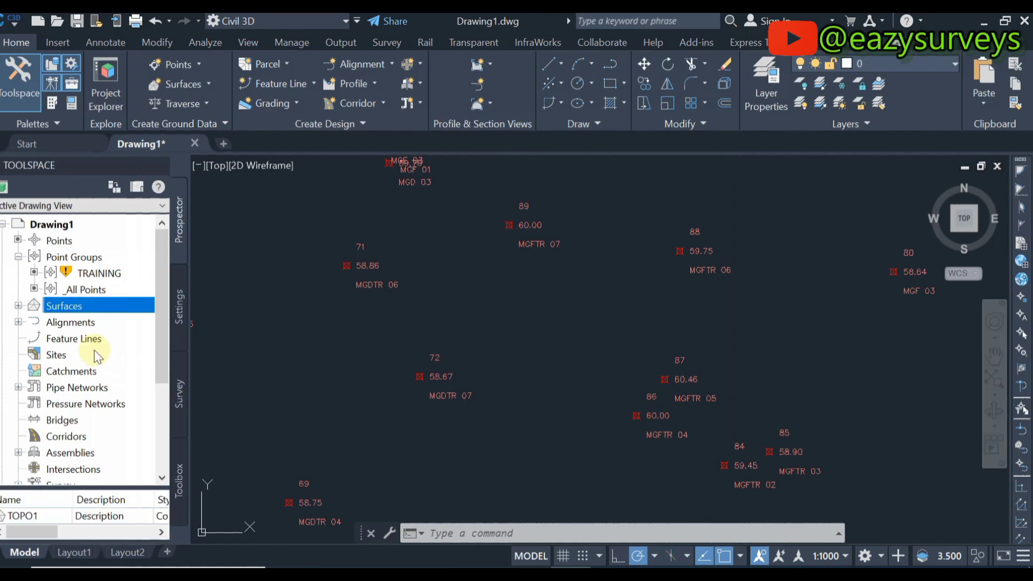
# Expand the definition of surface TOPO1 and start adding a point group to it.
pyautogui.click(19, 307)
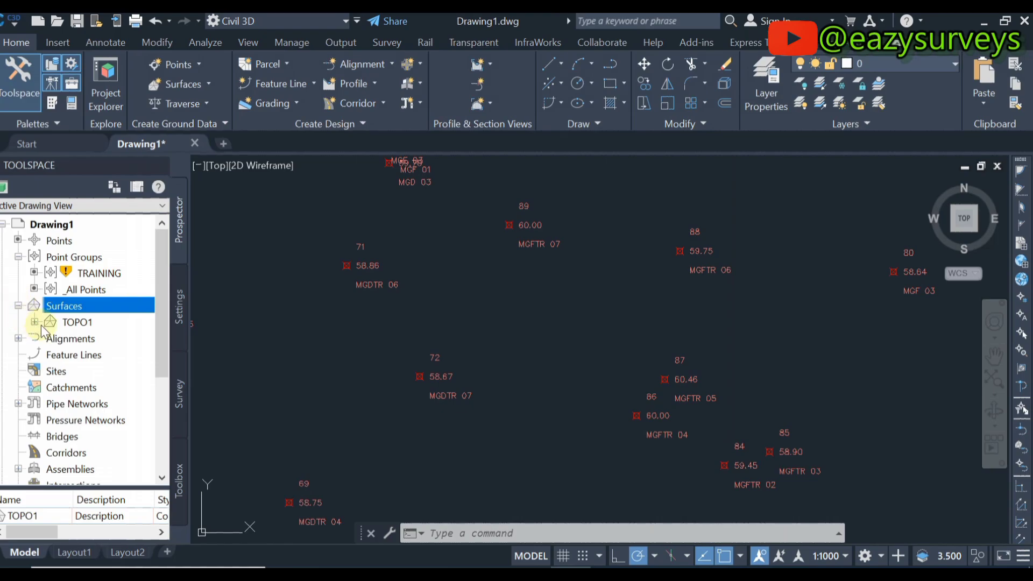
pyautogui.click(76, 323)
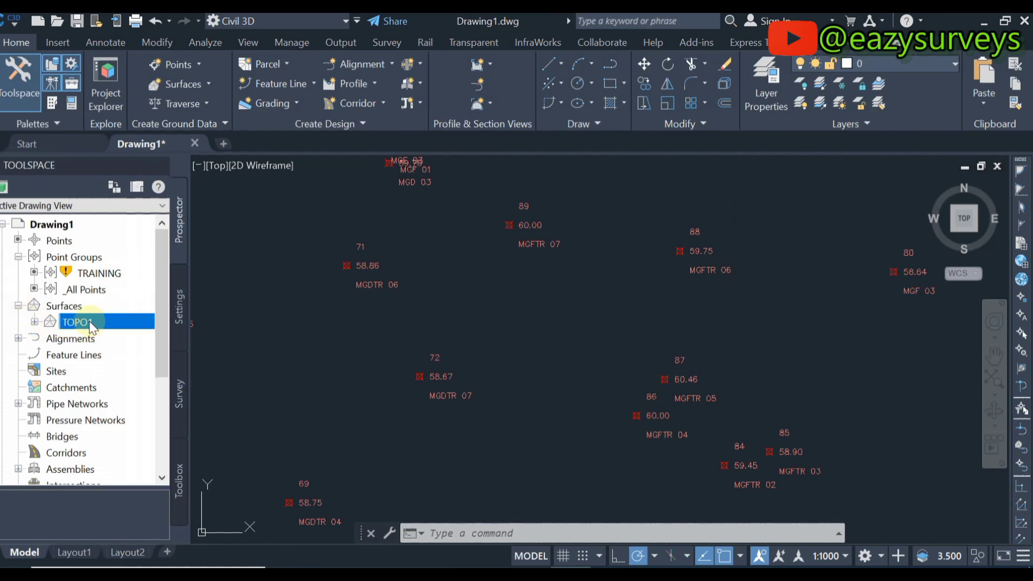
pyautogui.click(34, 321)
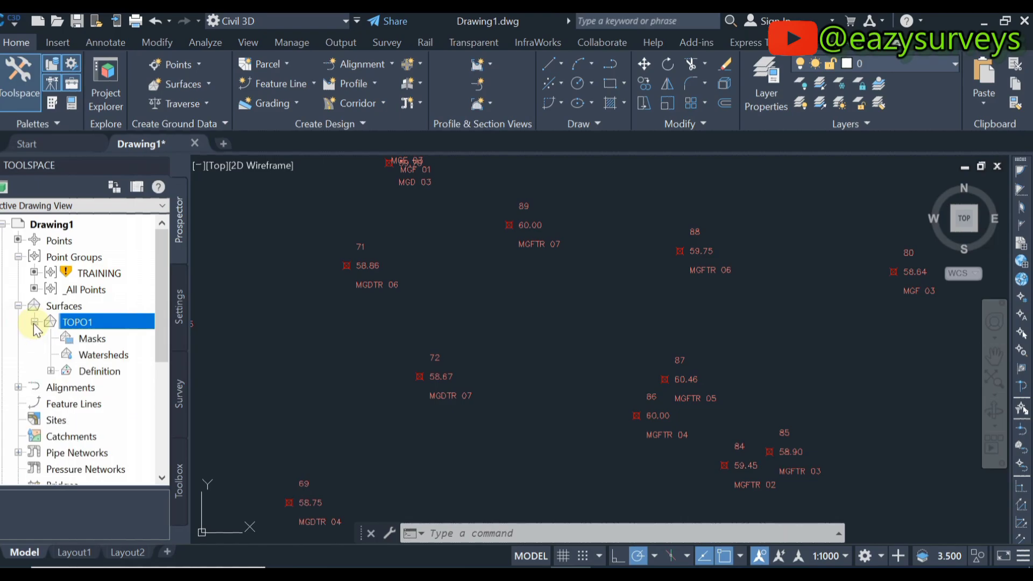
pyautogui.click(51, 372)
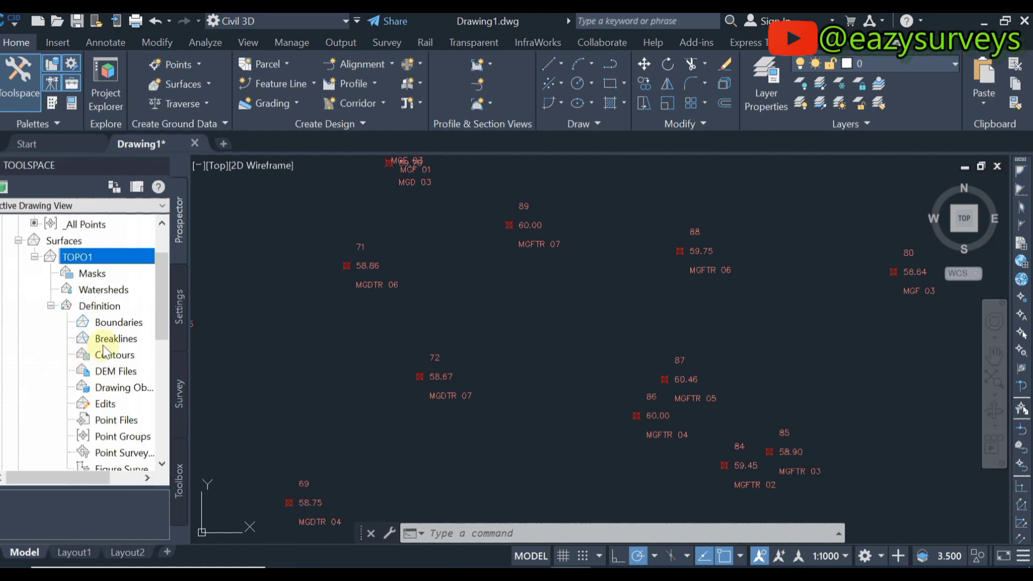
pyautogui.scroll(-2, 106, 325)
pyautogui.scroll(-1, 105, 323)
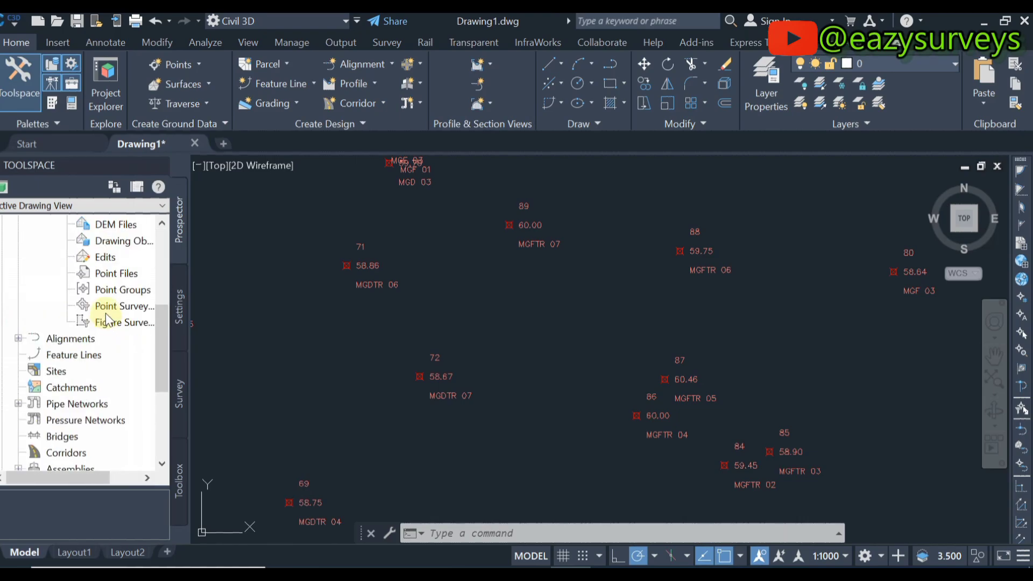
pyautogui.click(131, 297)
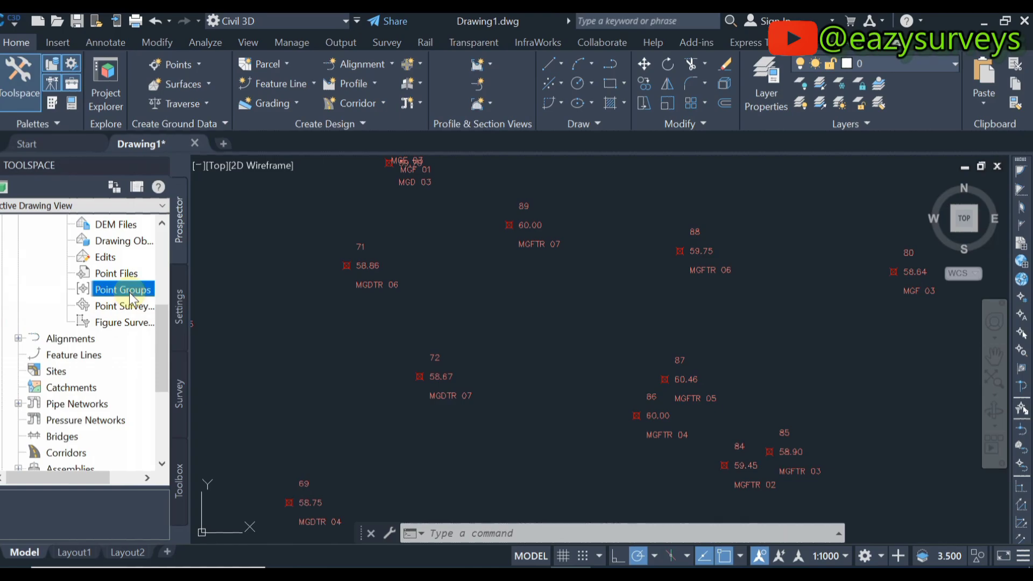
pyautogui.rightClick(131, 295)
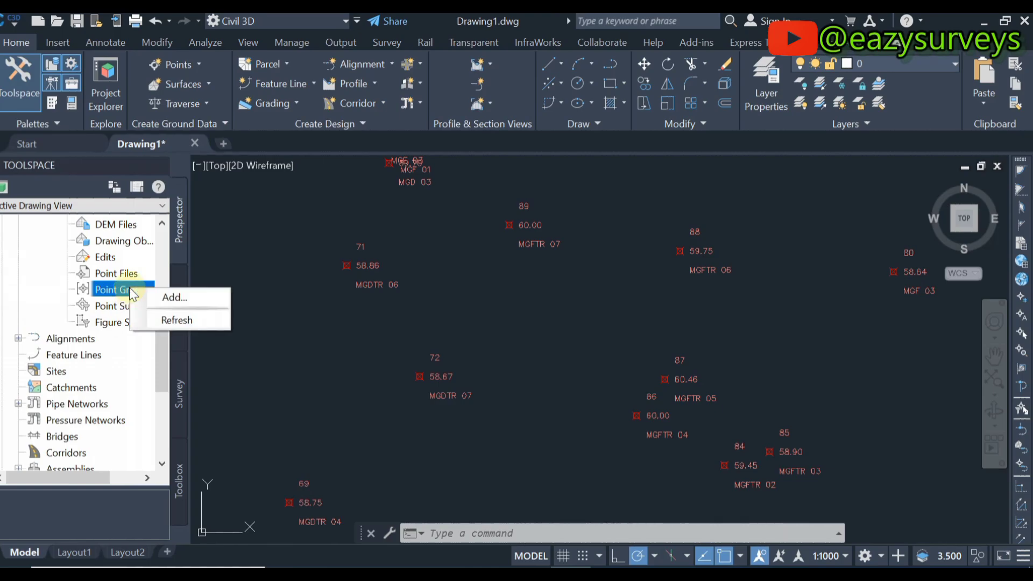
pyautogui.click(165, 294)
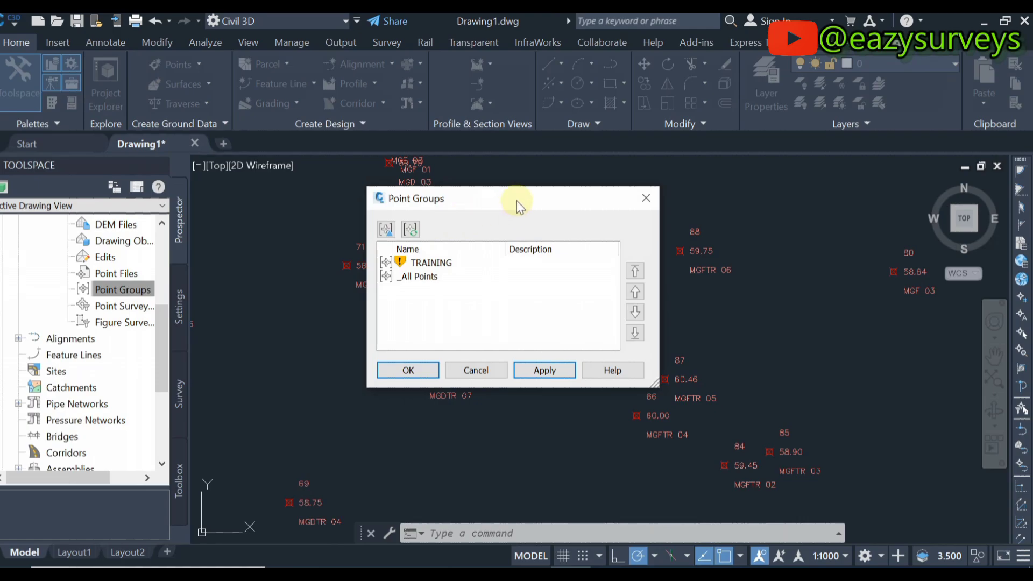
# Add the TRAINING point group to the TOPO1 surface definition.
pyautogui.moveTo(518, 201); pyautogui.dragTo(377, 196)
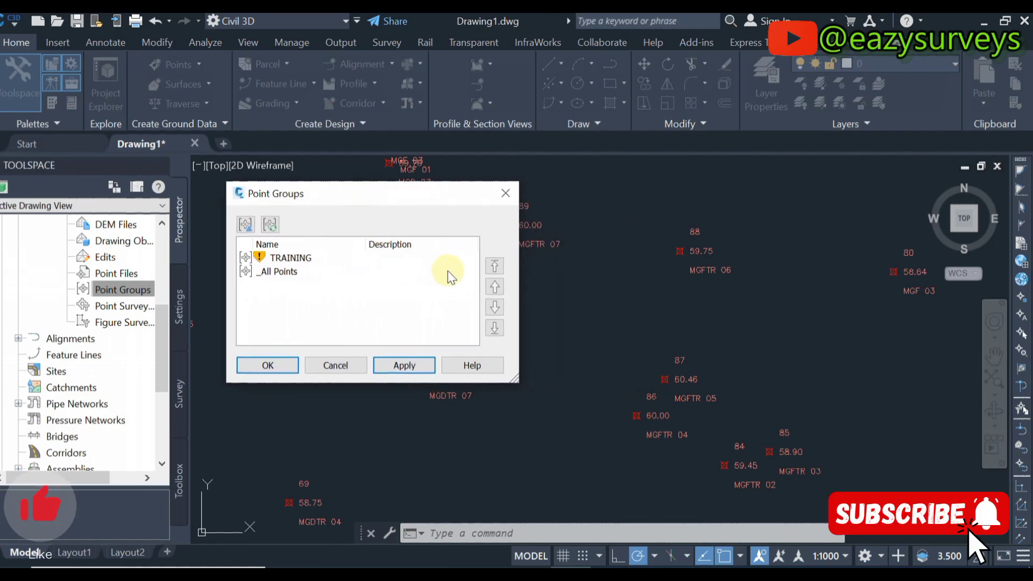
pyautogui.press('Down')
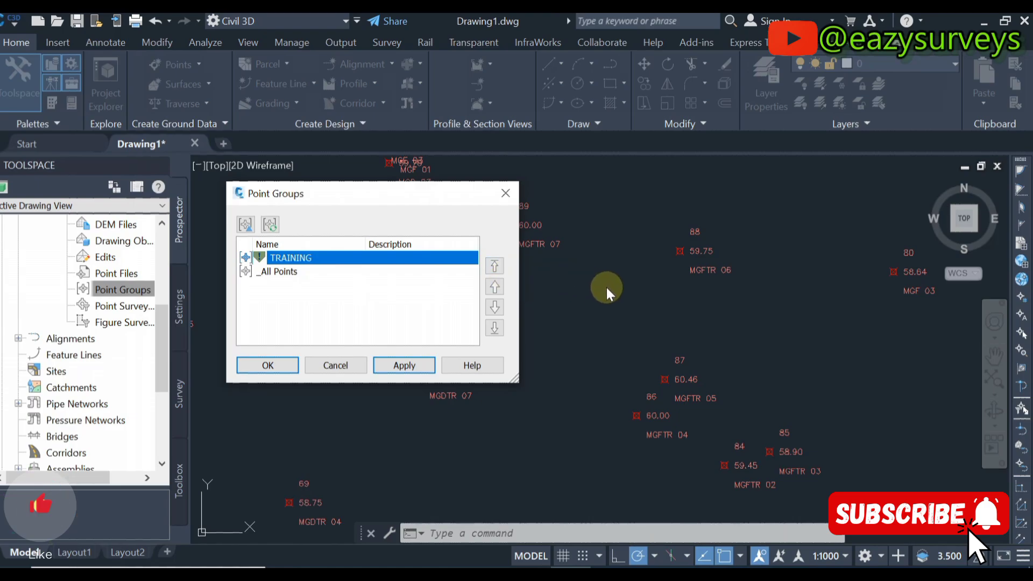
pyautogui.click(389, 318)
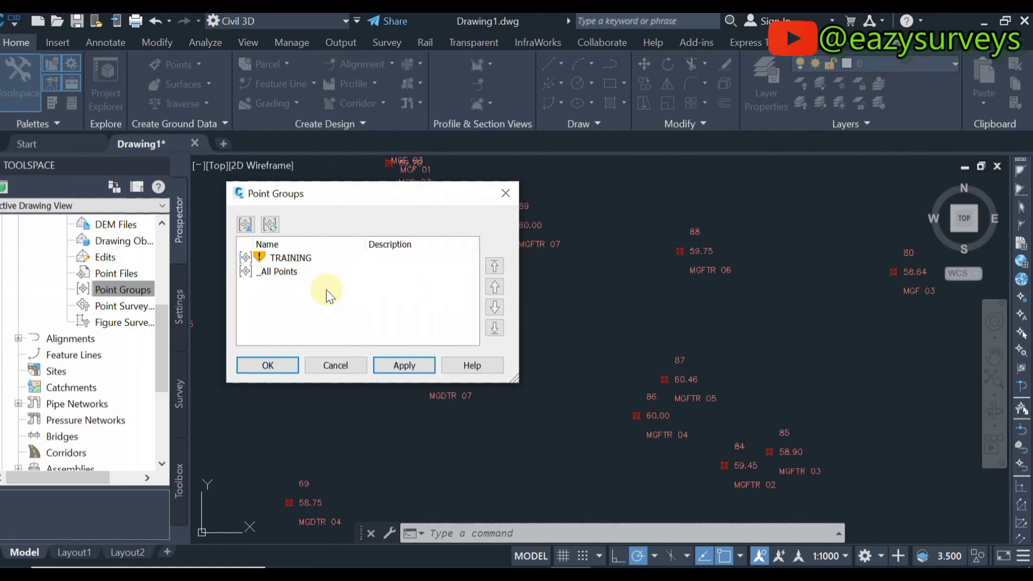
pyautogui.click(299, 262)
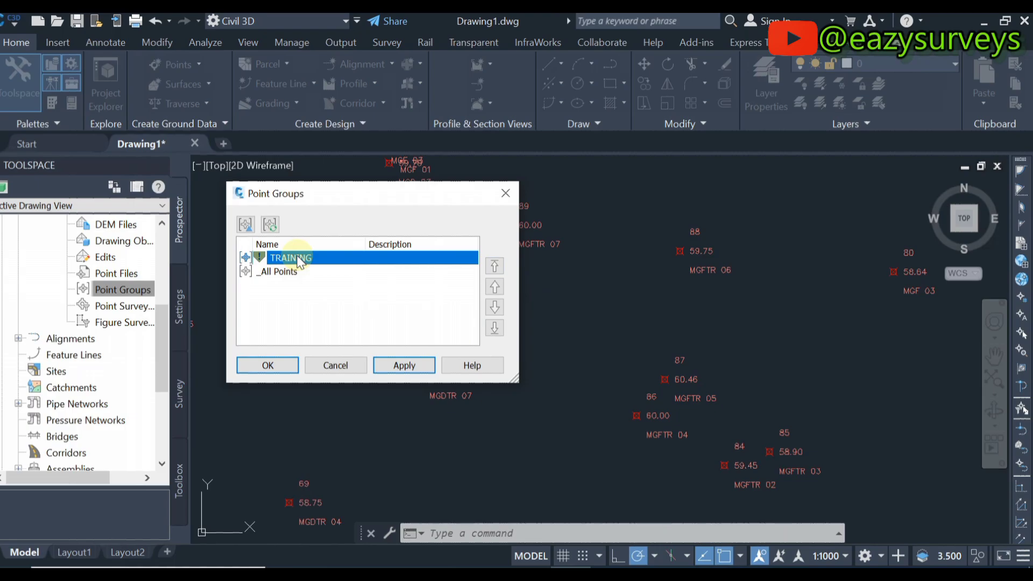
pyautogui.click(403, 367)
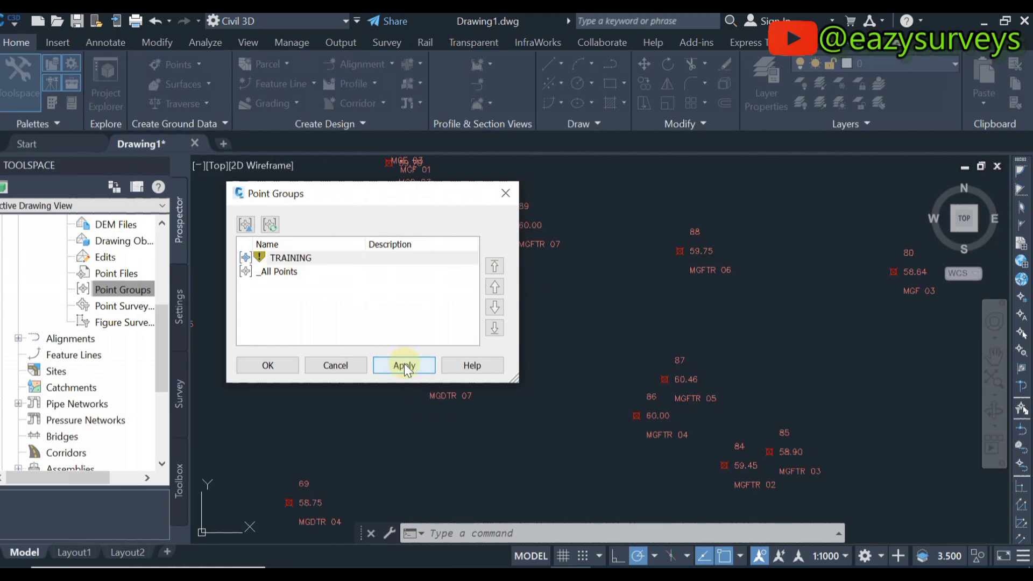
pyautogui.click(280, 364)
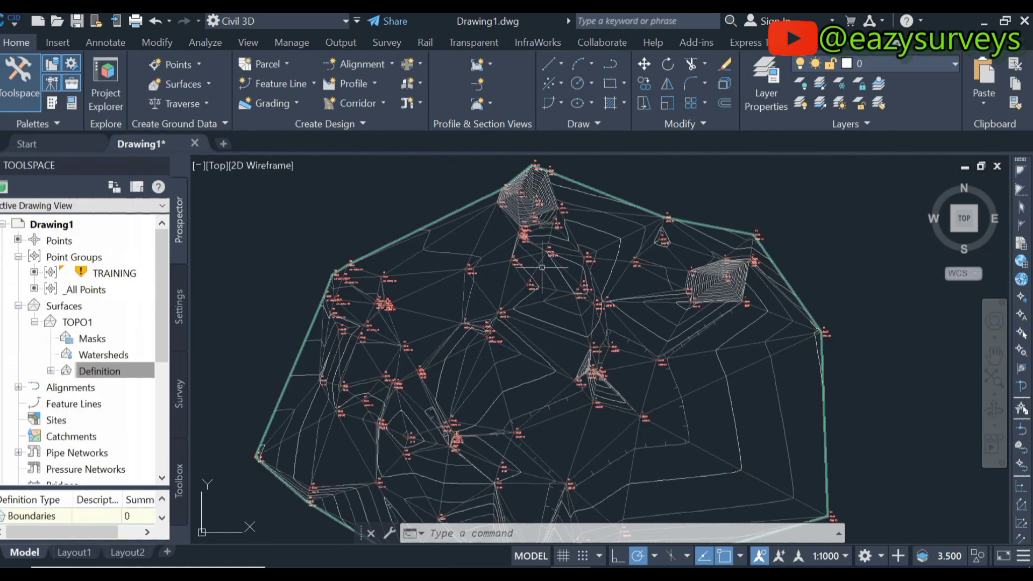
# Examine the contours, triangles and boundary of the TOPO1 surface, both as a whole and up close.
pyautogui.scroll(-2, 530, 297)
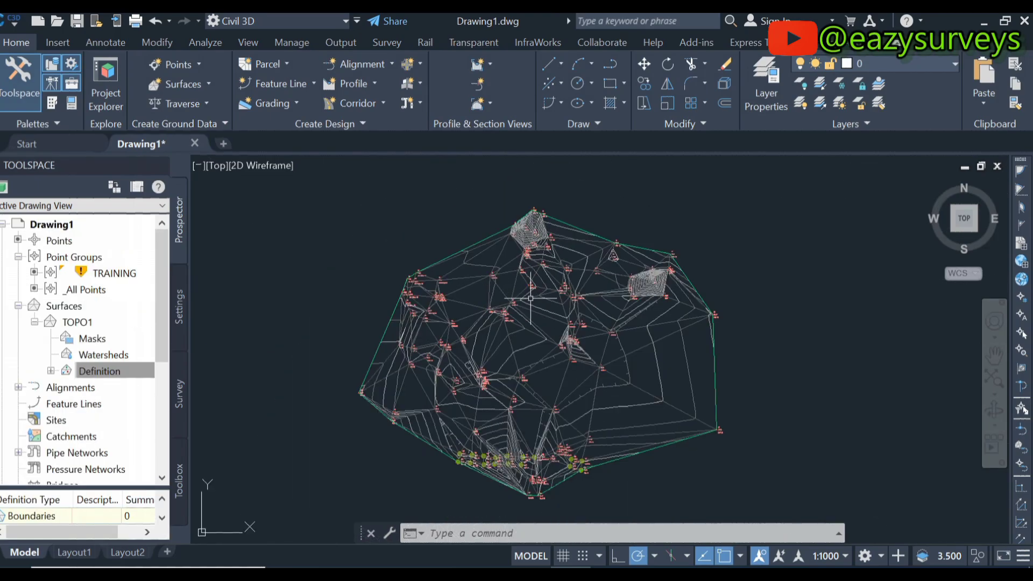
pyautogui.scroll(4, 508, 480)
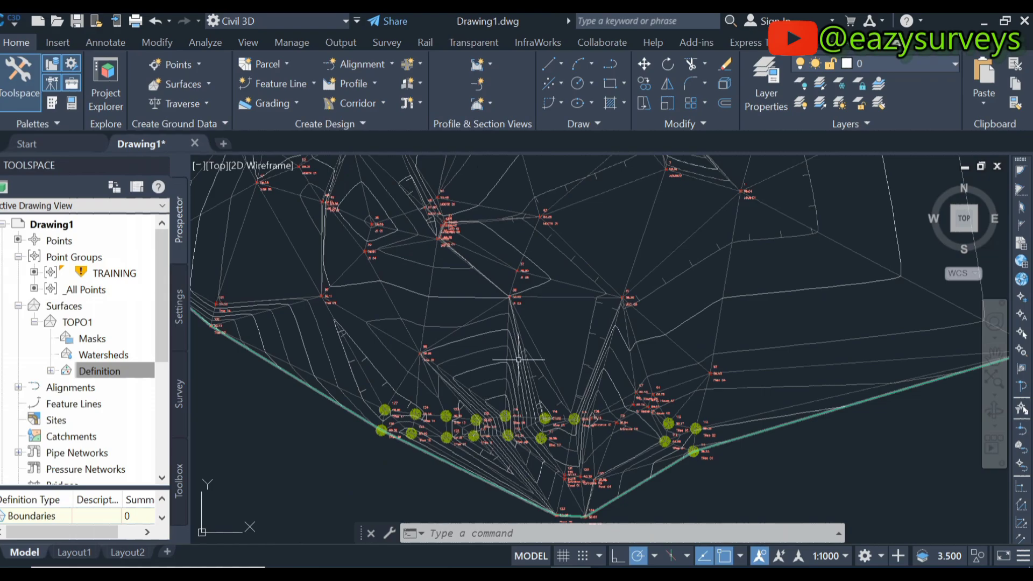
pyautogui.scroll(-4, 519, 360)
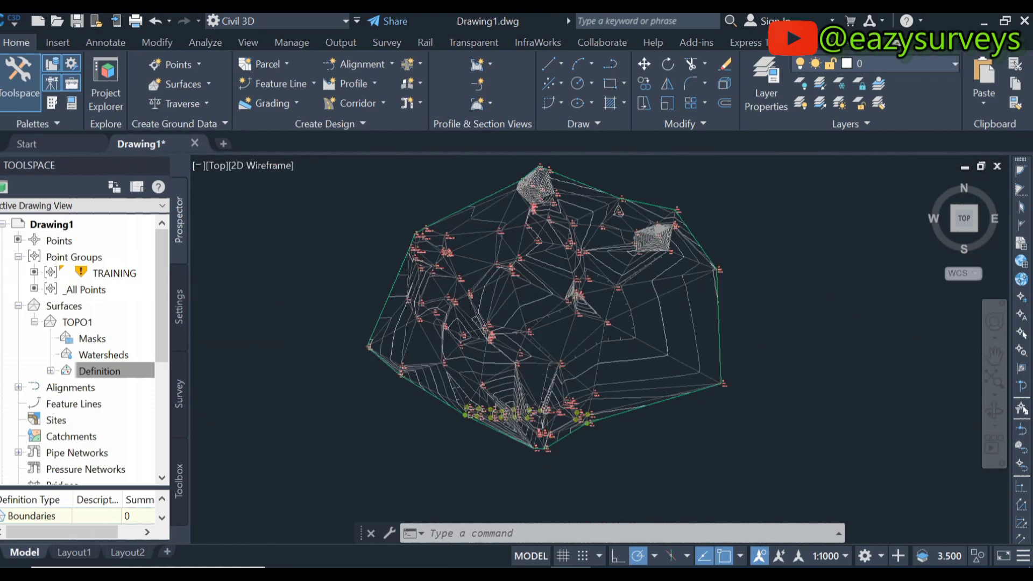
pyautogui.scroll(5, 497, 293)
pyautogui.scroll(-2, 498, 293)
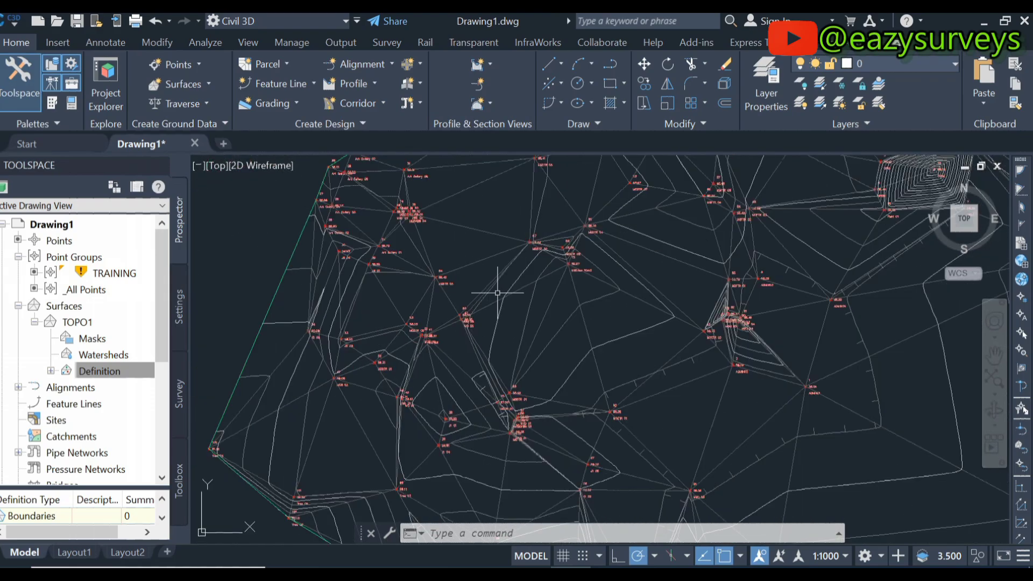
pyautogui.scroll(-5, 530, 246)
pyautogui.scroll(3, 528, 244)
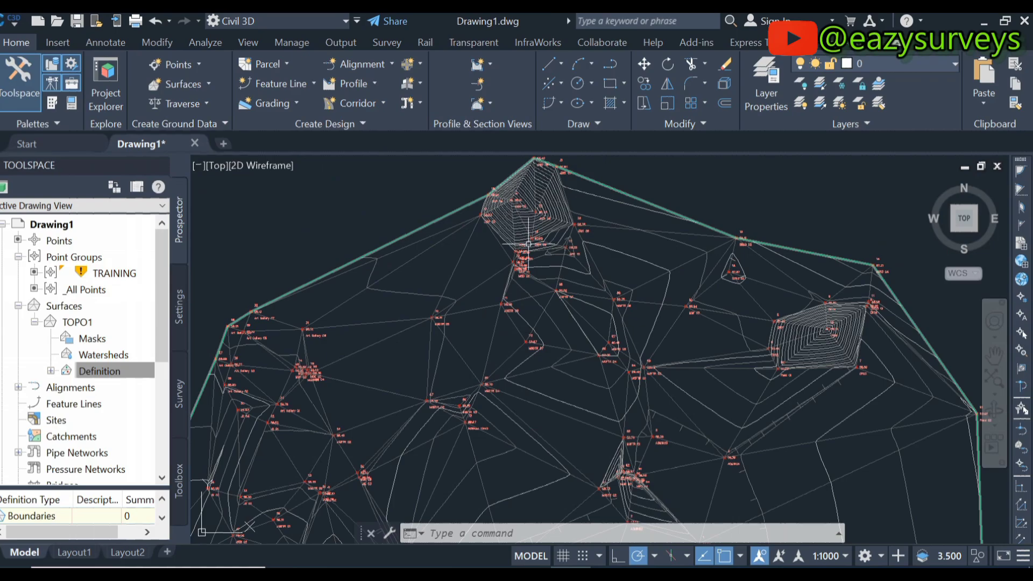
pyautogui.scroll(-4, 529, 243)
pyautogui.scroll(7, 527, 239)
pyautogui.scroll(-4, 524, 232)
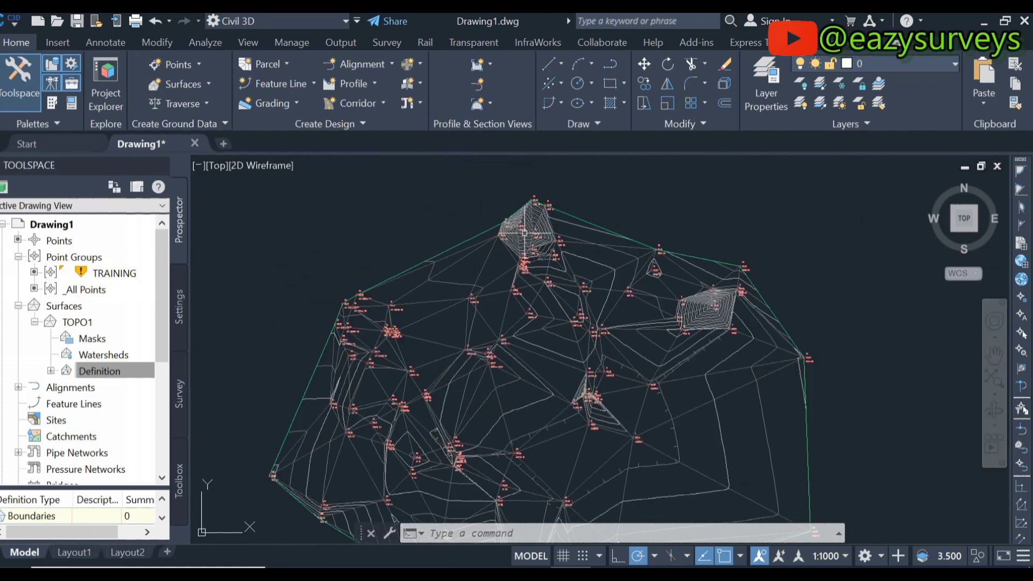
pyautogui.scroll(-3, 525, 232)
pyautogui.scroll(6, 502, 352)
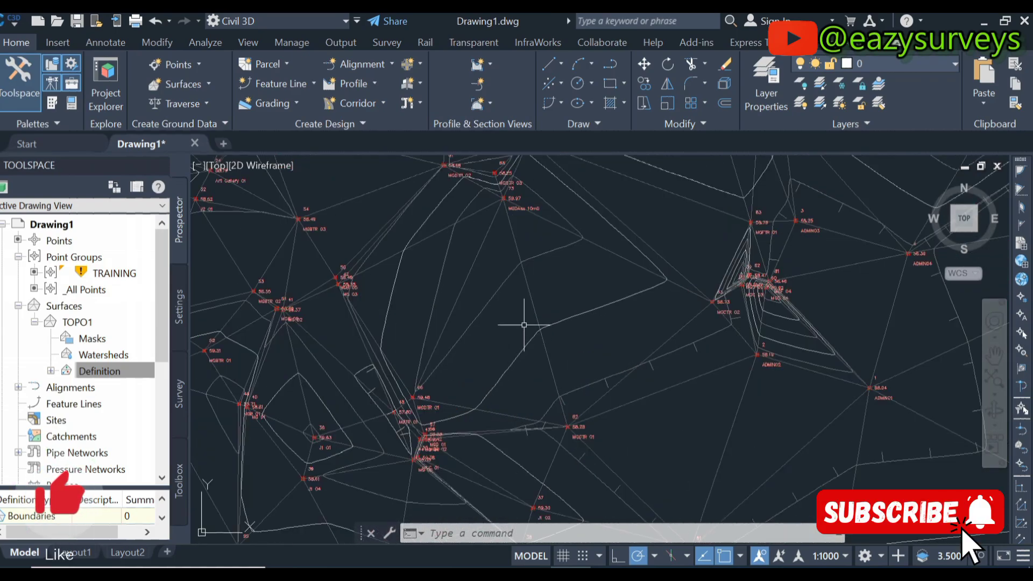
# Edit the surface style of TOPO1 and set the plan display color of the major contours to index color 30.
pyautogui.scroll(-5, 547, 345)
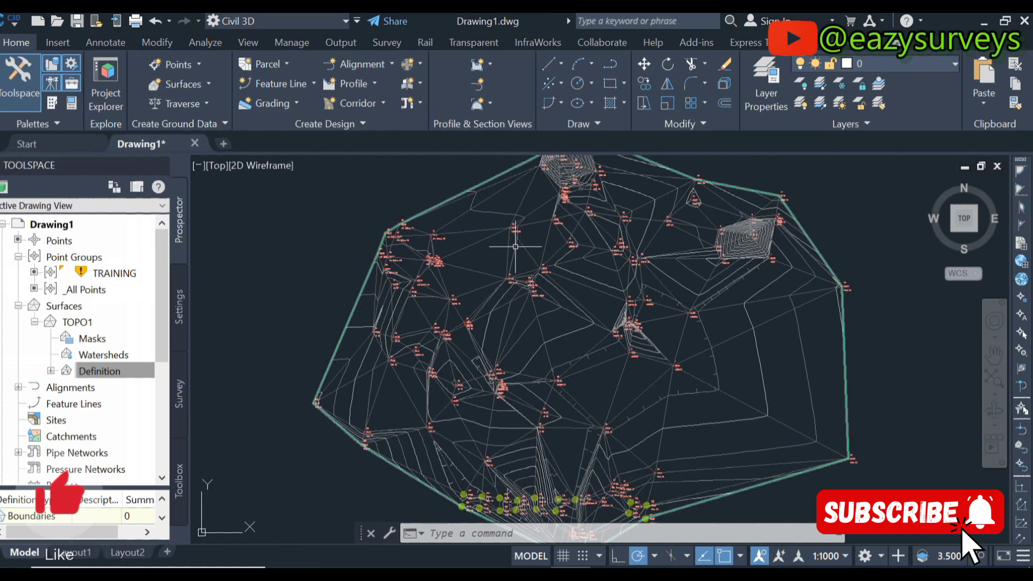
pyautogui.scroll(4, 515, 247)
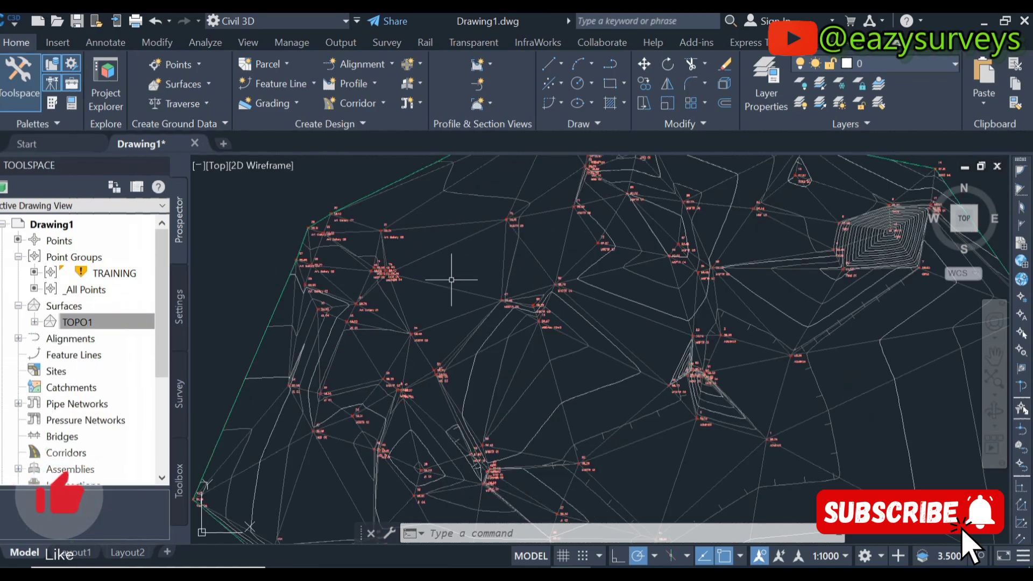
pyautogui.click(80, 322)
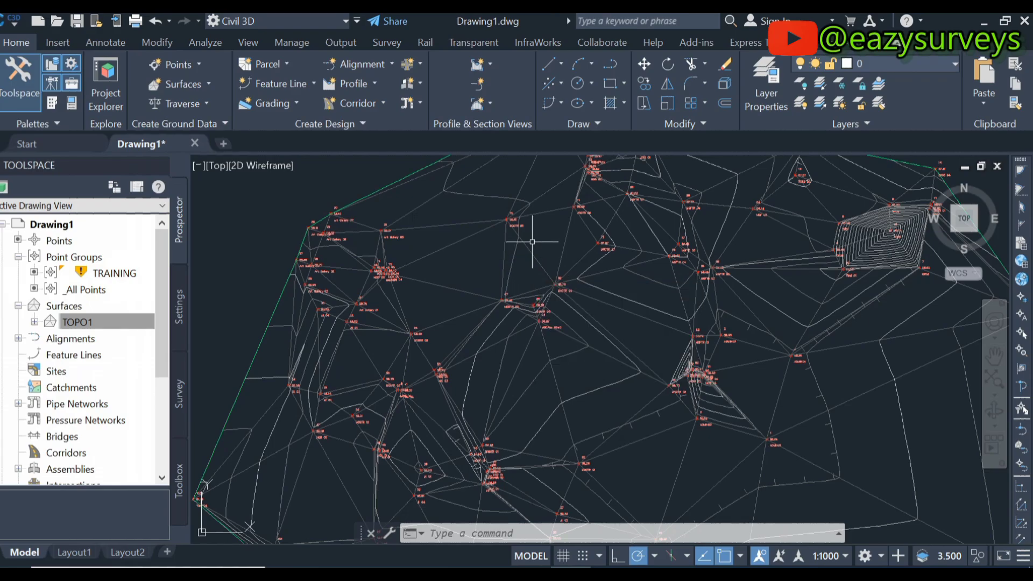
pyautogui.click(75, 322)
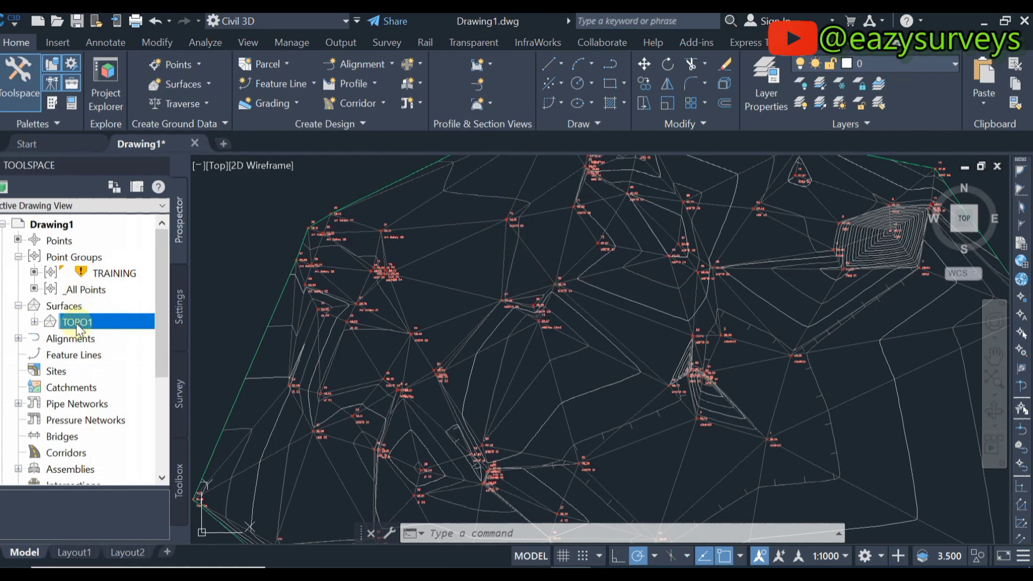
pyautogui.rightClick(76, 323)
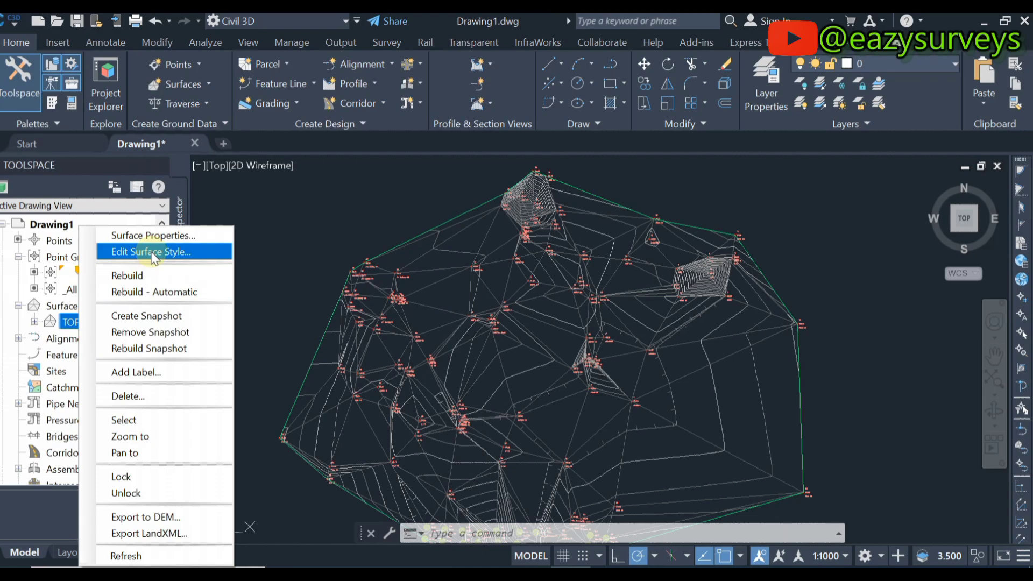
pyautogui.click(154, 252)
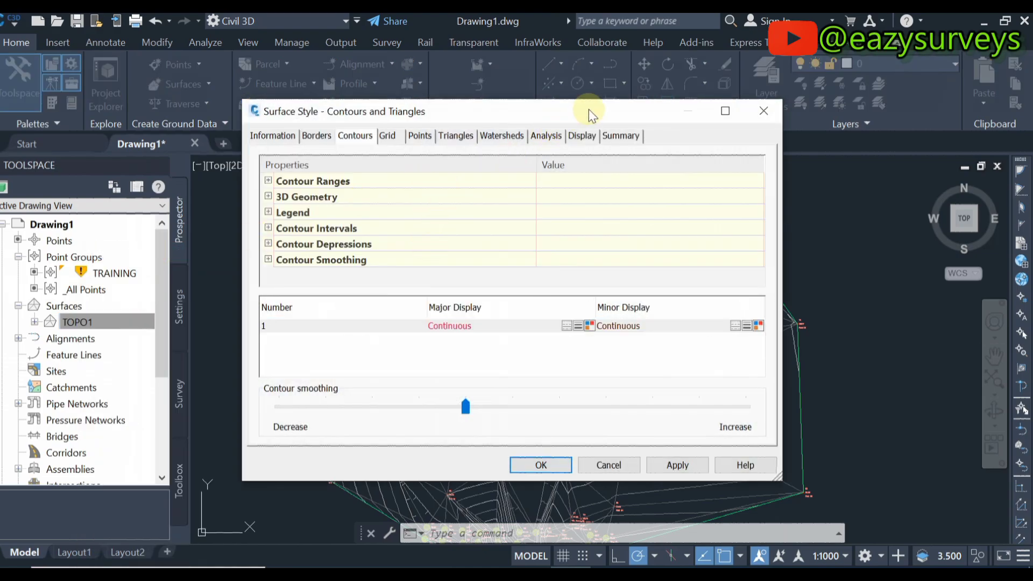
pyautogui.click(582, 136)
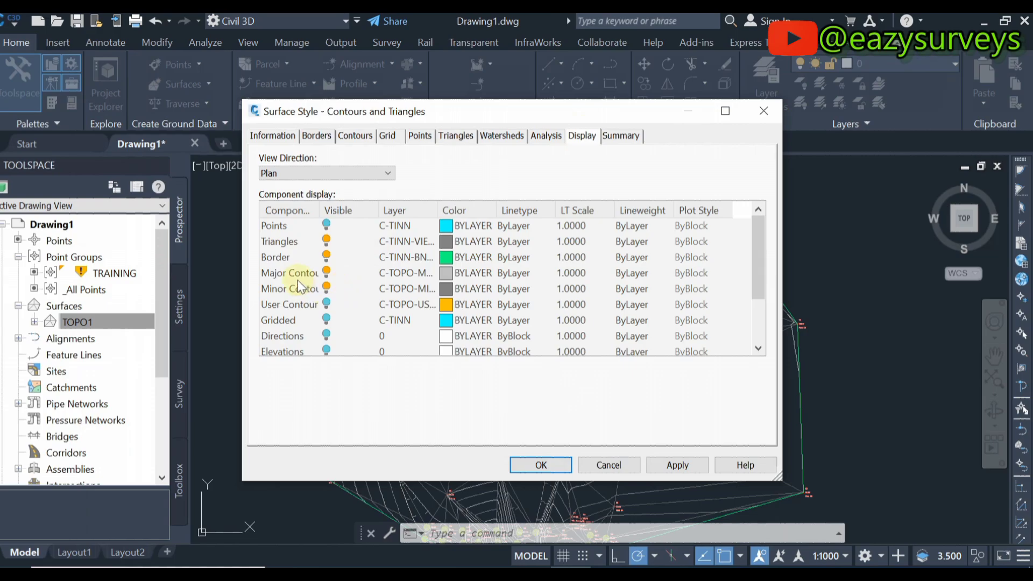
pyautogui.click(456, 273)
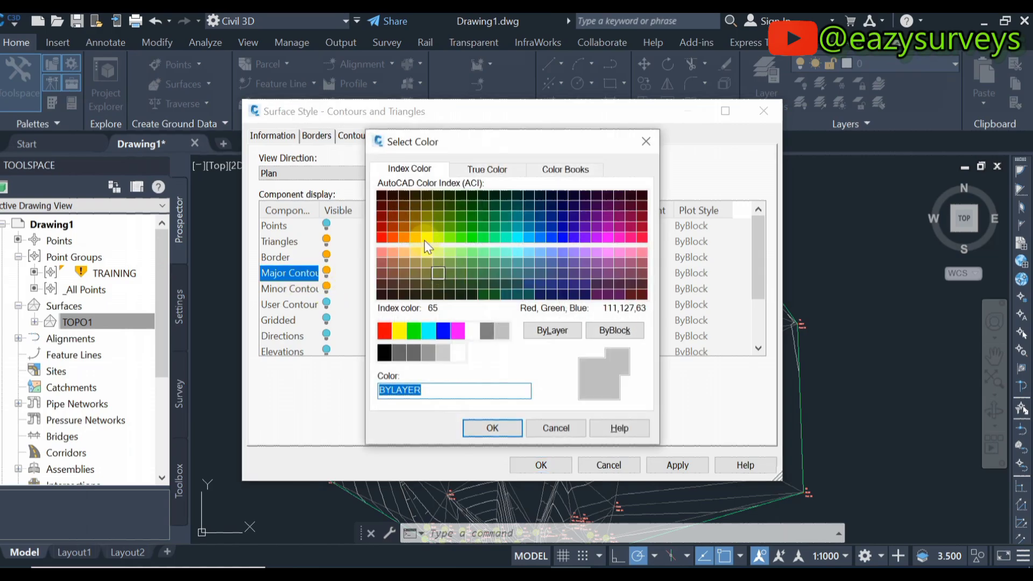
pyautogui.click(406, 237)
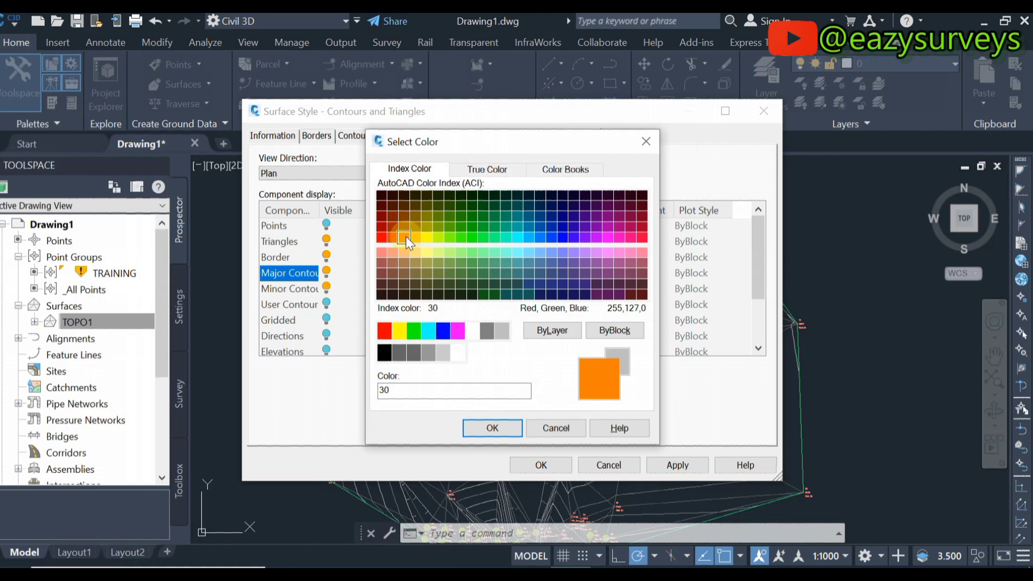
pyautogui.click(500, 430)
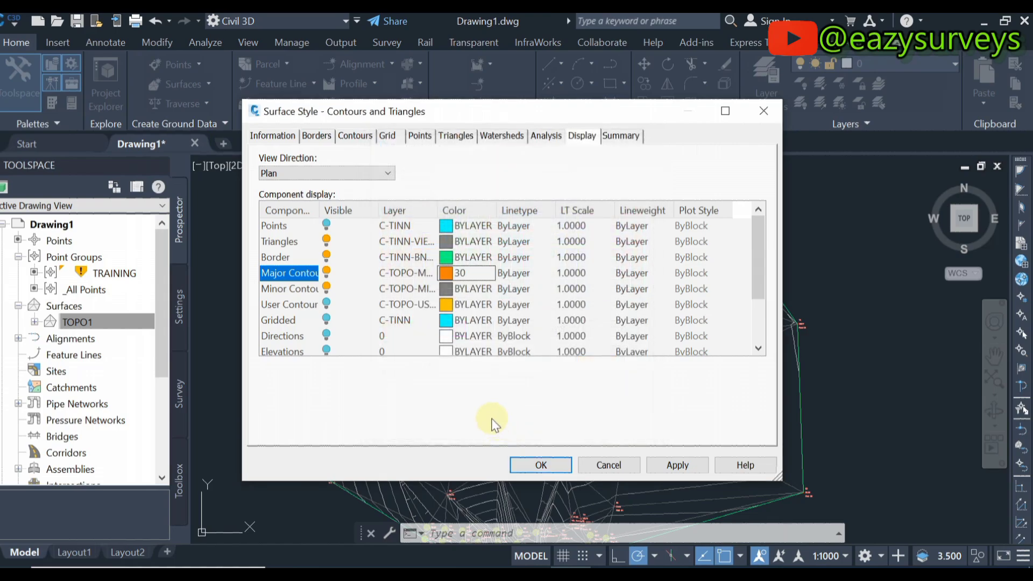
# Set the minor contours' display color to index color 41, apply the surface style changes and close the style.
pyautogui.click(300, 289)
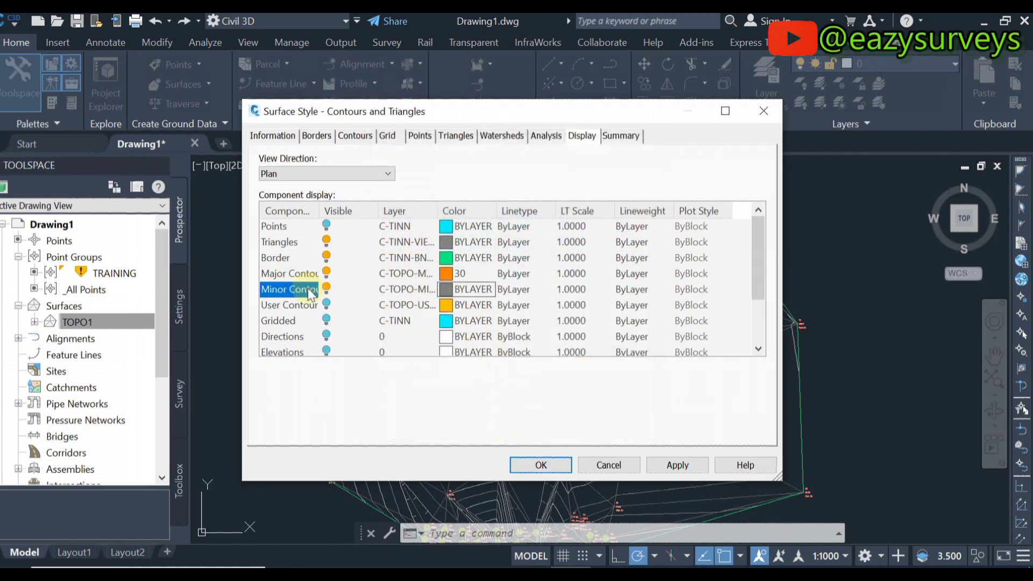
pyautogui.click(448, 288)
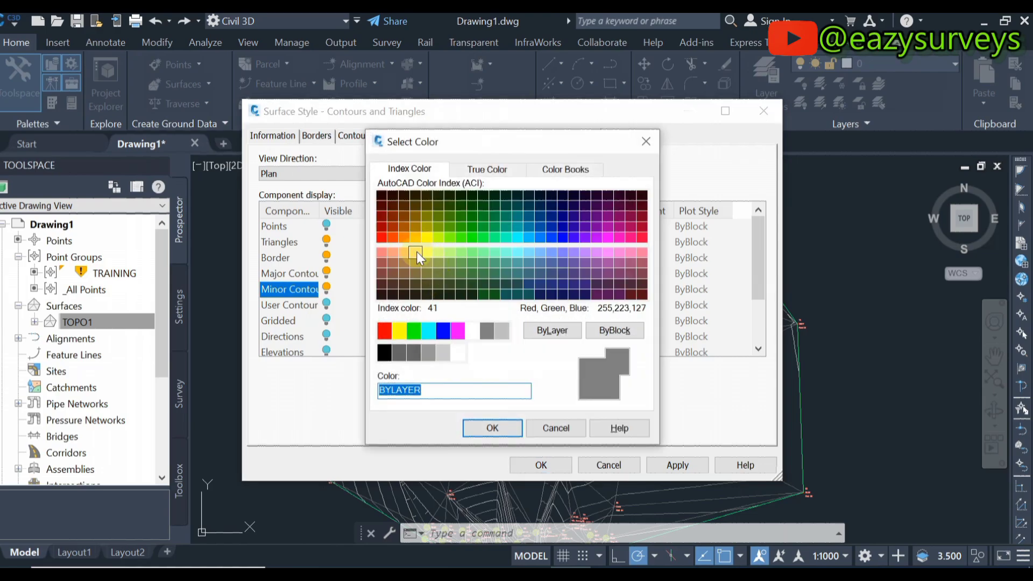
pyautogui.click(416, 251)
pyautogui.click(492, 429)
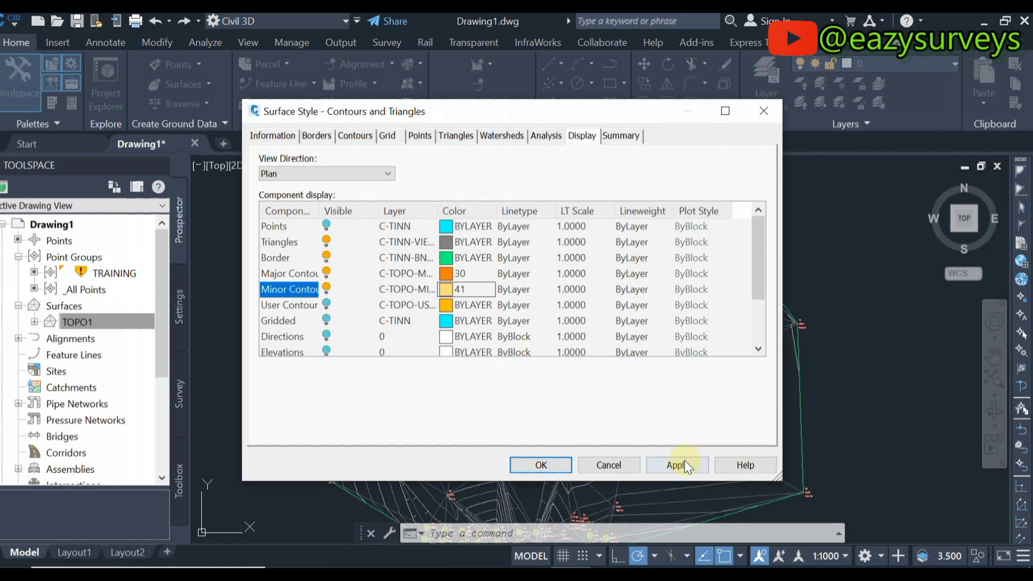
pyautogui.click(681, 463)
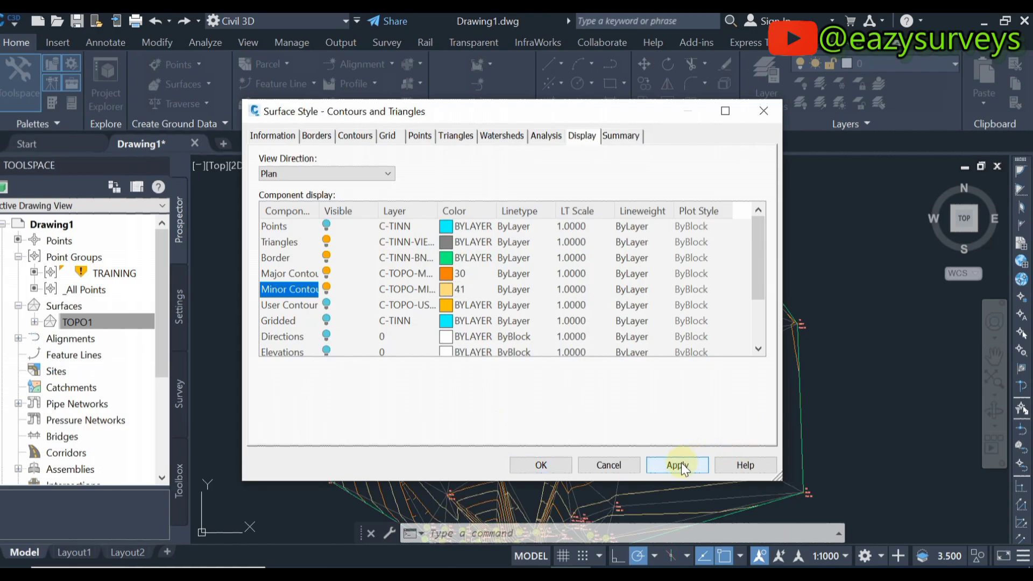
pyautogui.click(539, 466)
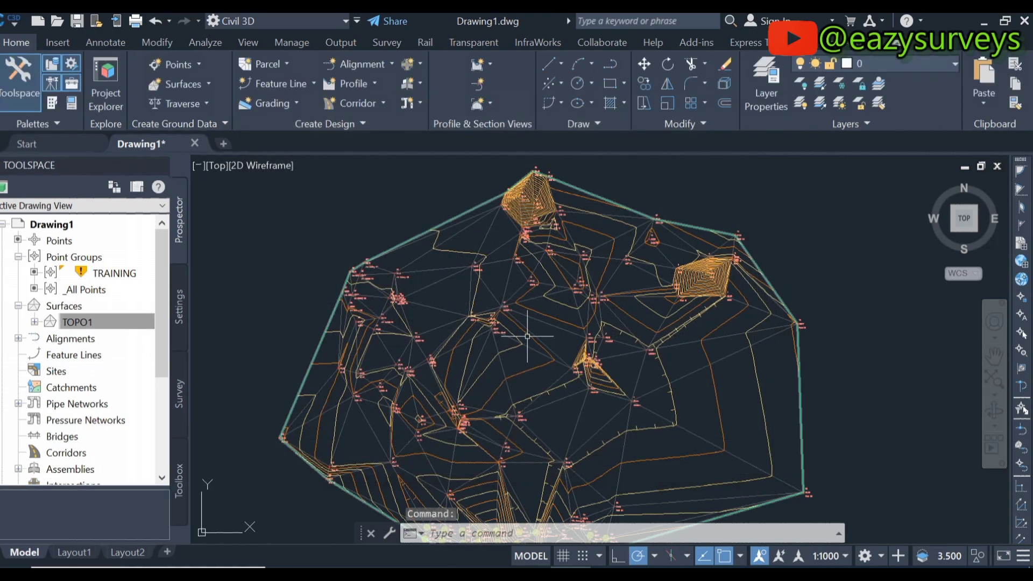
# Inspect the recolored major and minor contours of the TOPO1 surface, both close up and as a whole.
pyautogui.scroll(2, 570, 333)
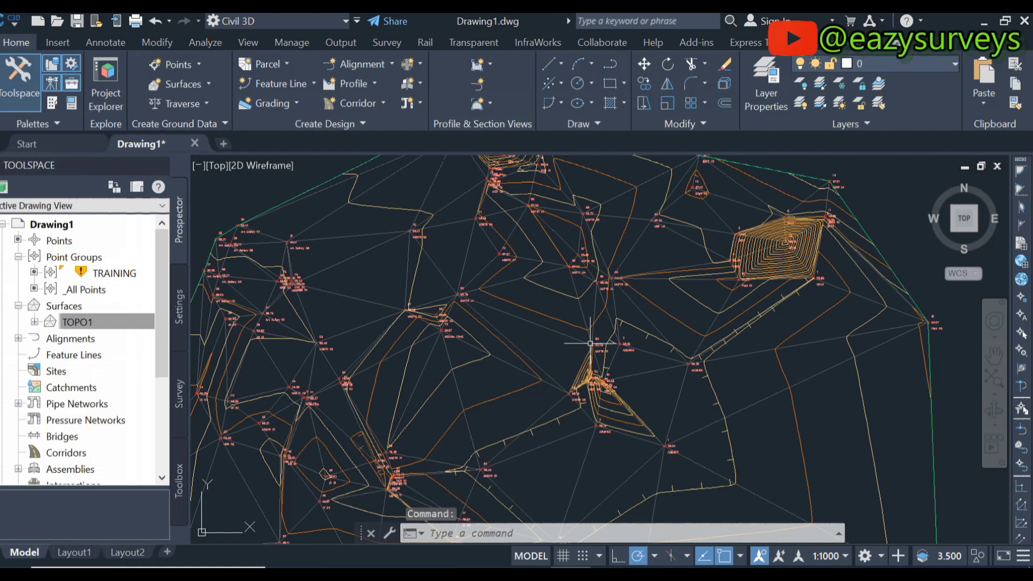
pyautogui.scroll(-3, 618, 380)
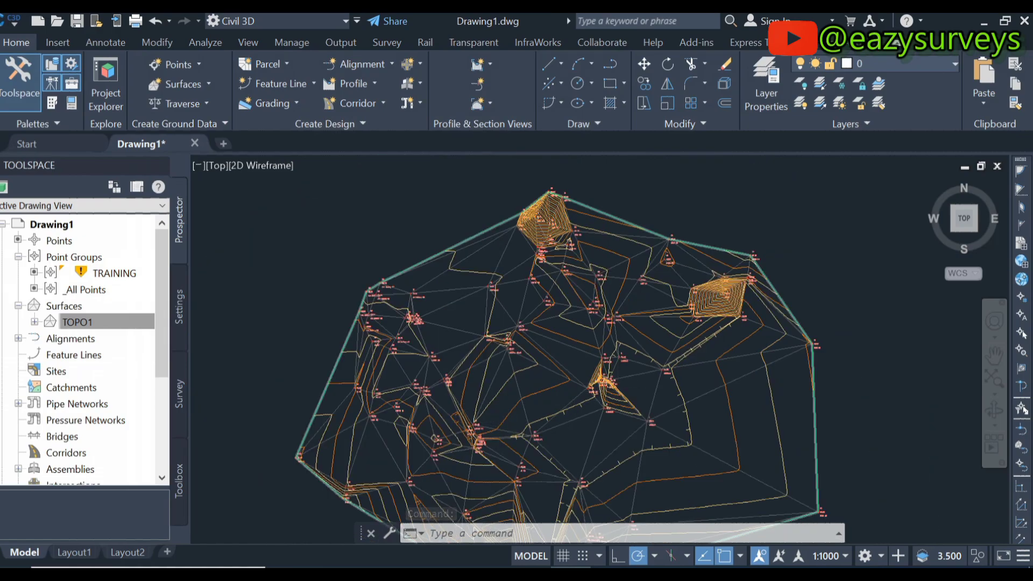
pyautogui.scroll(3, 465, 441)
pyautogui.scroll(4, 465, 441)
pyautogui.scroll(-7, 465, 442)
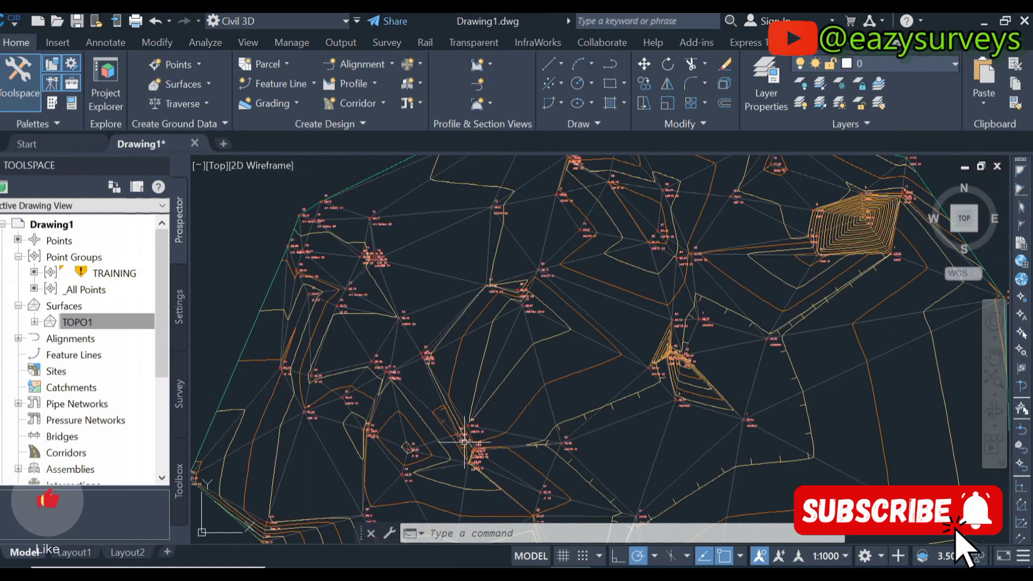
pyautogui.moveTo(555, 396); pyautogui.dragTo(530, 346, button='middle')
pyautogui.scroll(-2, 530, 345)
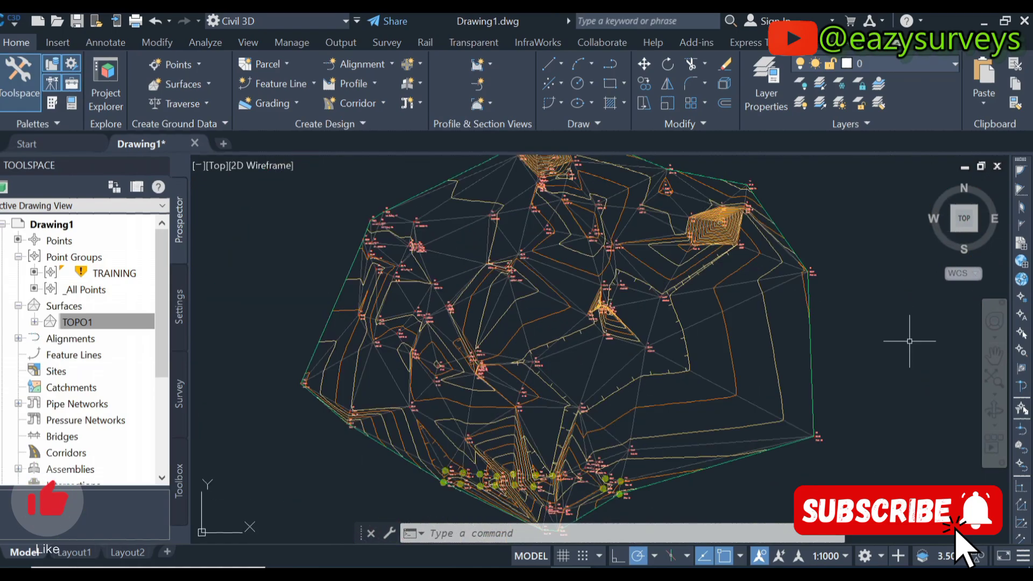
# Orbit around the TOPO1 surface in 3D to examine its relief from several angles, and return to the top view.
pyautogui.click(994, 411)
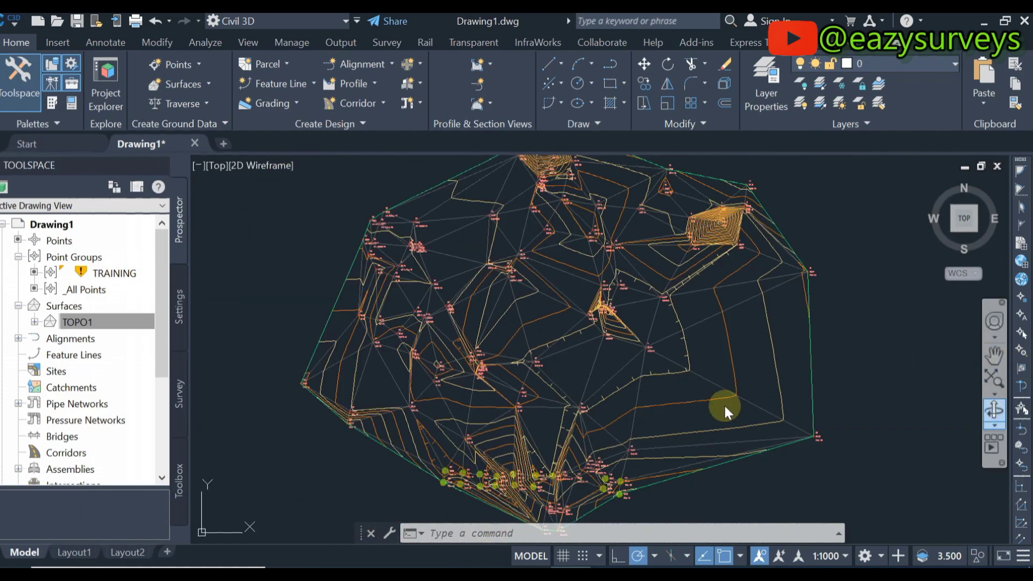
pyautogui.moveTo(730, 416); pyautogui.dragTo(682, 293)
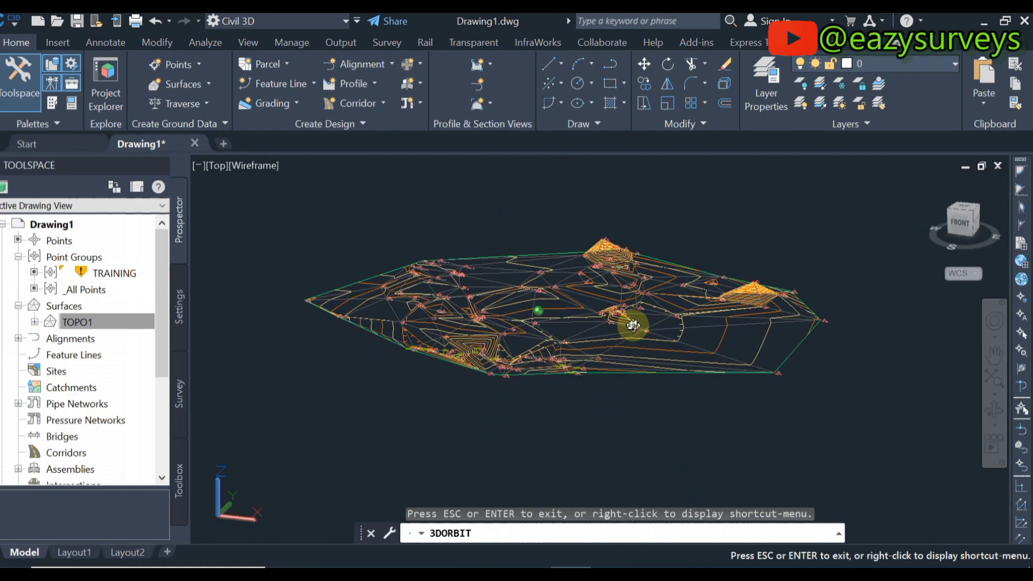
pyautogui.moveTo(610, 362); pyautogui.dragTo(696, 311)
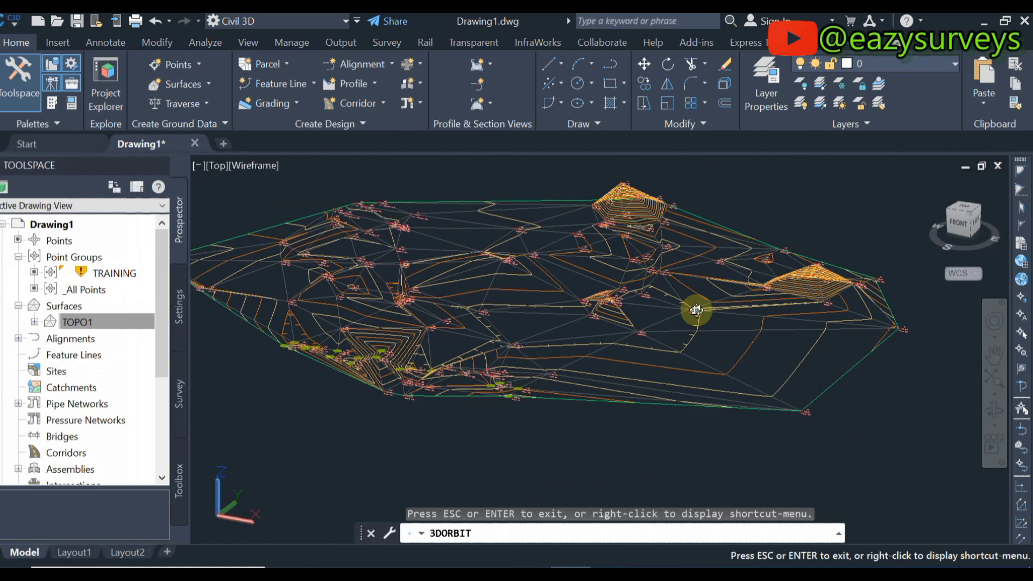
pyautogui.moveTo(590, 334); pyautogui.dragTo(619, 308)
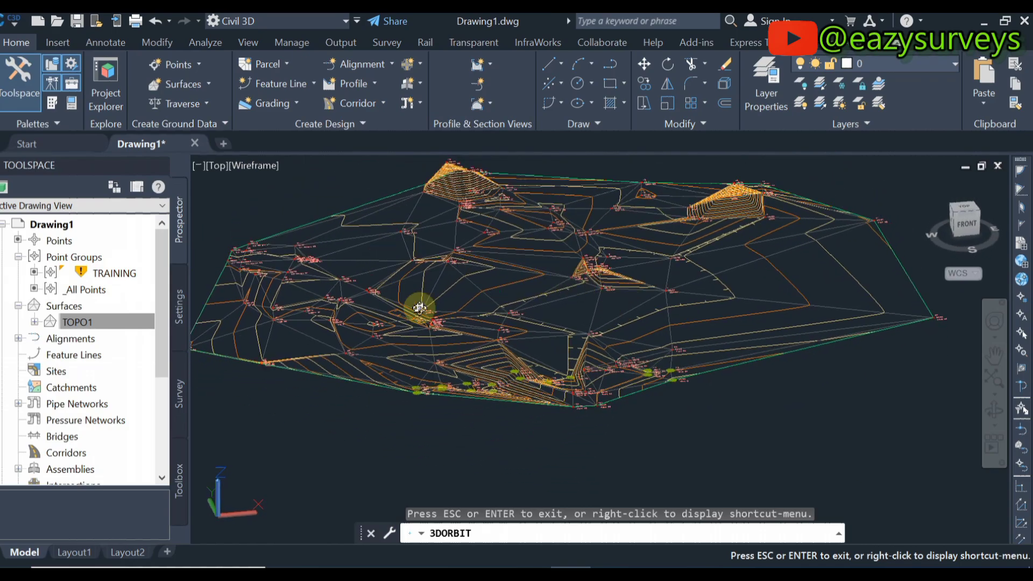
pyautogui.moveTo(420, 308); pyautogui.dragTo(632, 362)
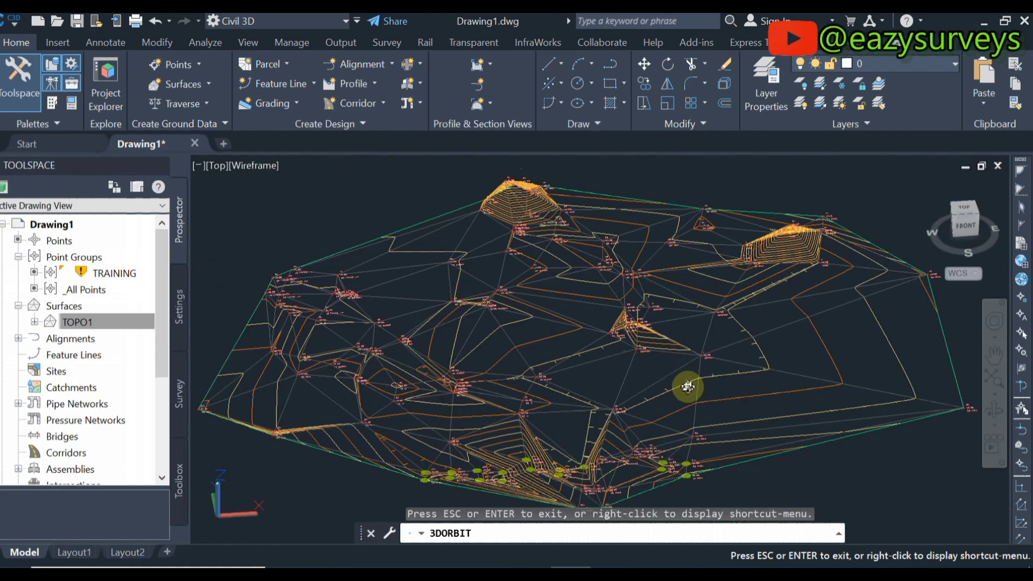
pyautogui.moveTo(686, 395); pyautogui.dragTo(674, 376)
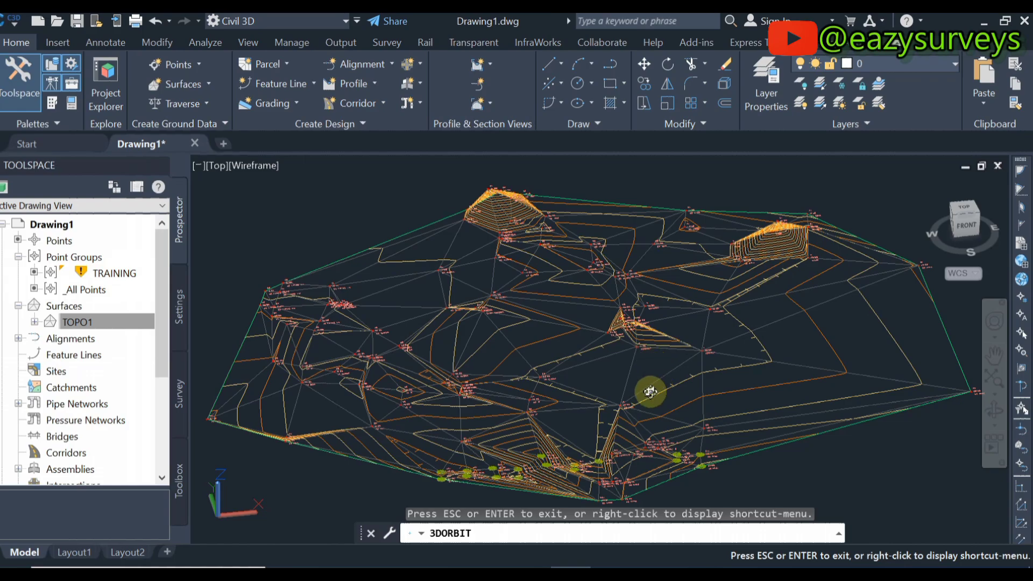
pyautogui.moveTo(715, 337)
pyautogui.mouseDown()
pyautogui.moveTo(694, 346)
pyautogui.moveTo(687, 323)
pyautogui.moveTo(704, 324)
pyautogui.mouseUp()
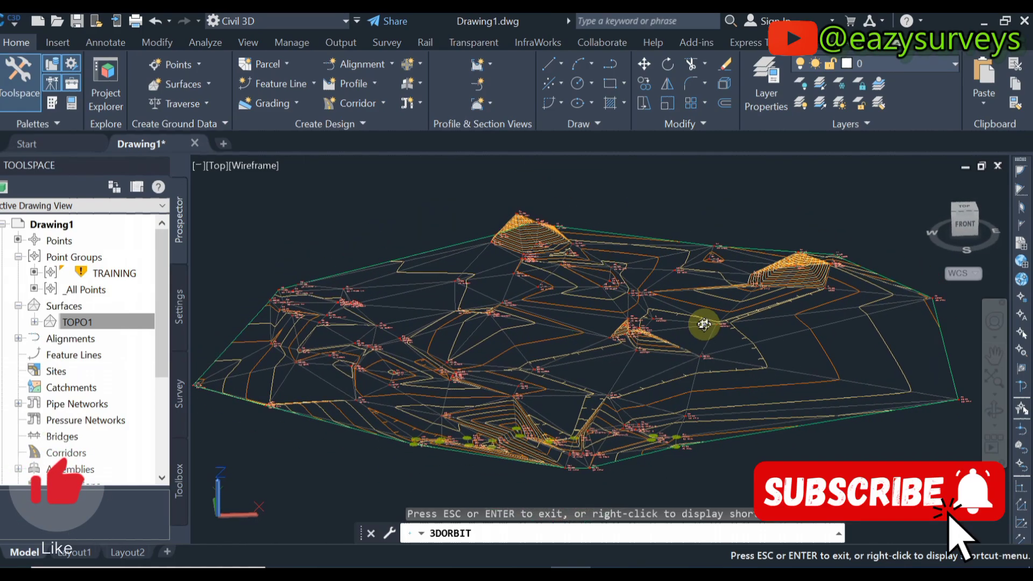
pyautogui.moveTo(659, 377); pyautogui.dragTo(680, 297)
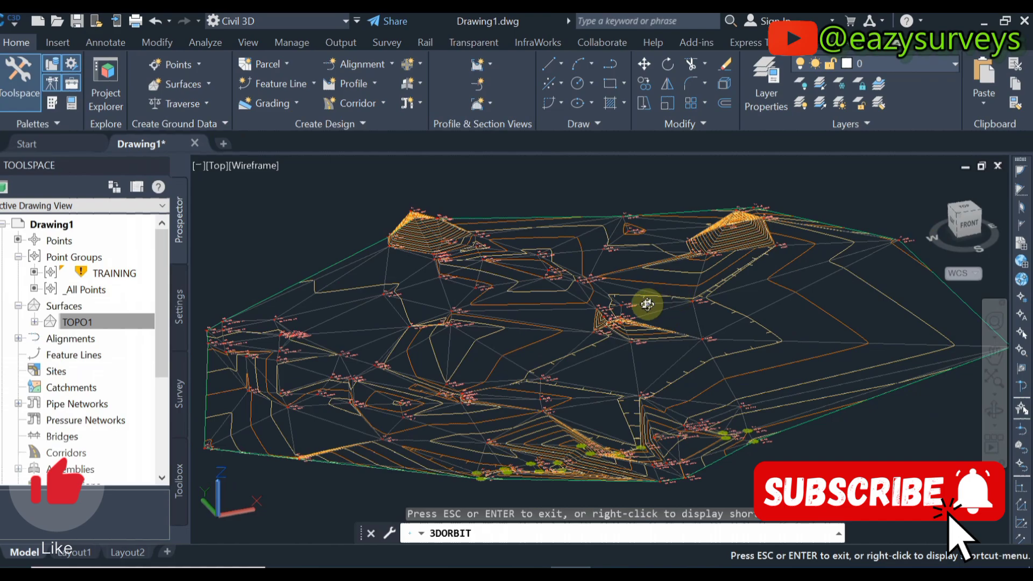
pyautogui.moveTo(732, 323); pyautogui.dragTo(865, 233)
pyautogui.press('Escape')
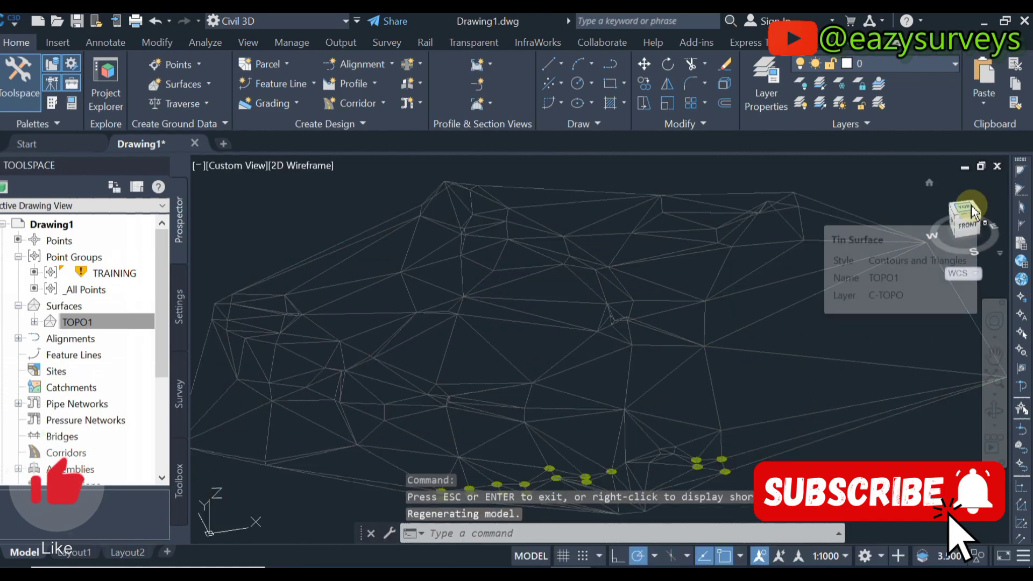
pyautogui.click(963, 218)
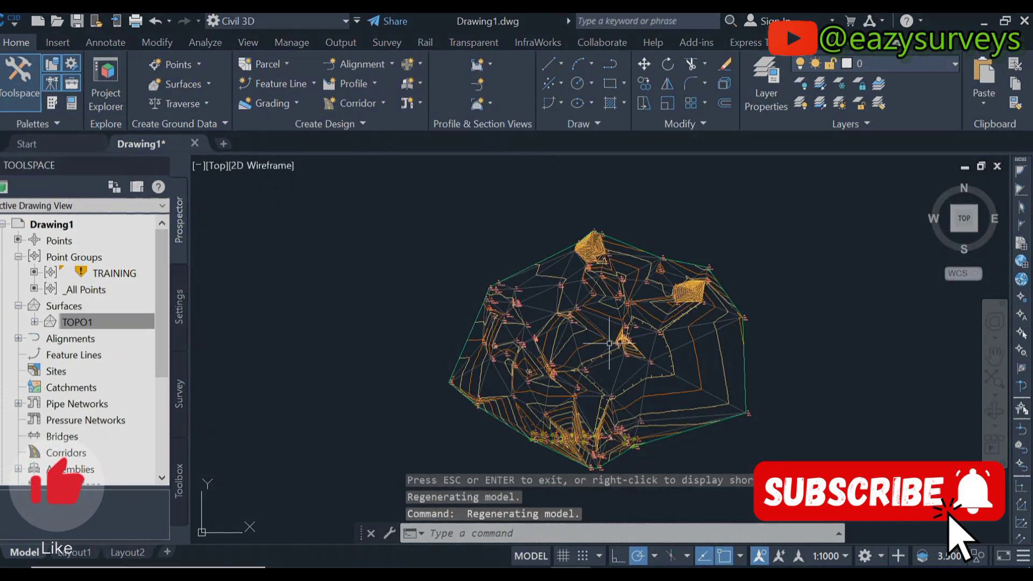